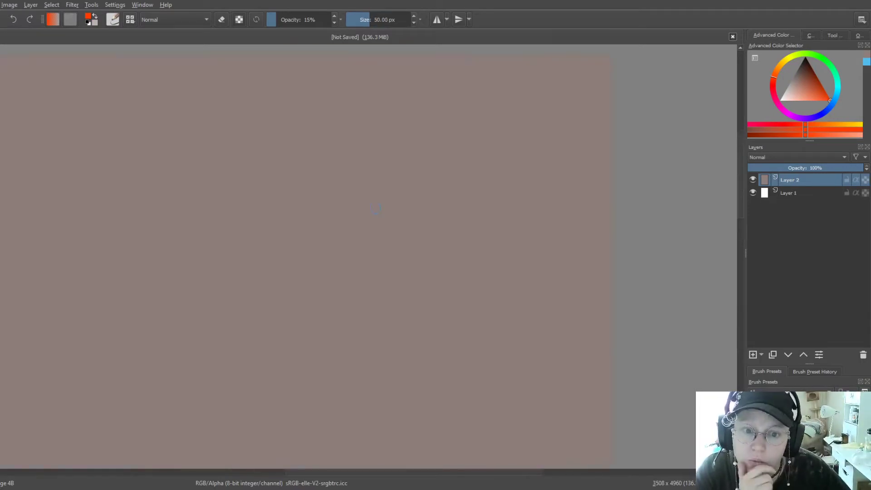
Step: Sketch an orange cat head near the top-right, then undo the last three strokes
drag(402, 192, 489, 178)
drag(403, 195, 389, 256)
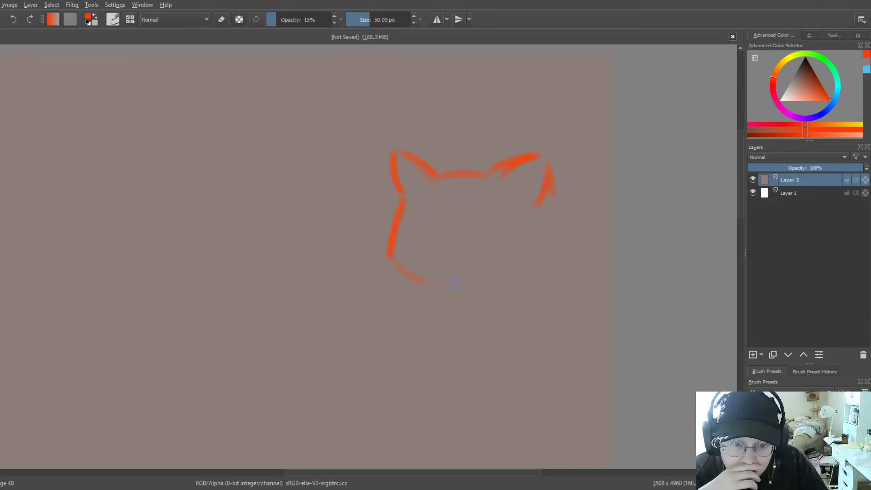
drag(542, 208, 474, 267)
drag(391, 261, 471, 272)
drag(474, 234, 476, 254)
drag(415, 208, 444, 213)
mouse_move(391, 163)
mouse_down()
mouse_move(389, 199)
mouse_move(456, 231)
mouse_move(531, 211)
mouse_up()
key(ctrl+z)
key(ctrl+z)
key(ctrl+z)
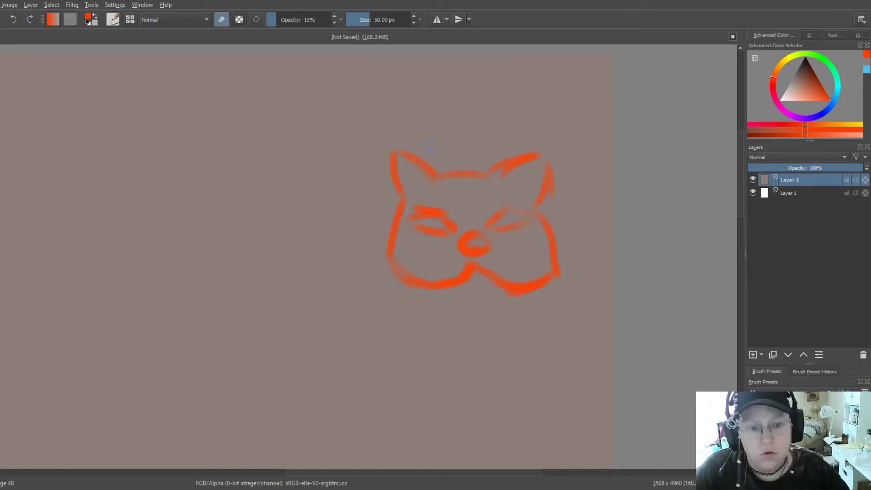
key(ctrl+z)
key(ctrl+z)
key(ctrl+z)
key(ctrl+z)
key(ctrl+z)
key(ctrl+z)
key(ctrl+z)
key(ctrl+z)
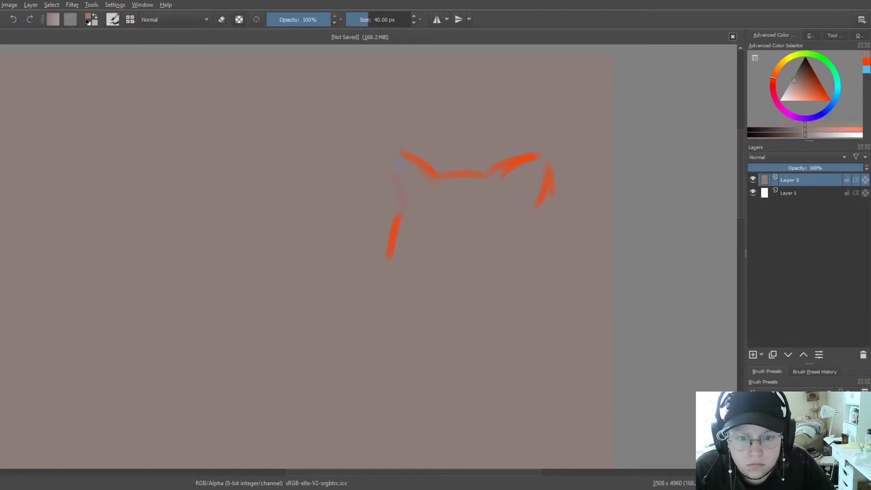
key(ctrl+z)
key(ctrl+z)
key(ctrl+z)
key(ctrl+z)
Step: Redraw the sleeping cat's head, eyes, nose and curled body on a new Layer 3
key(Insert)
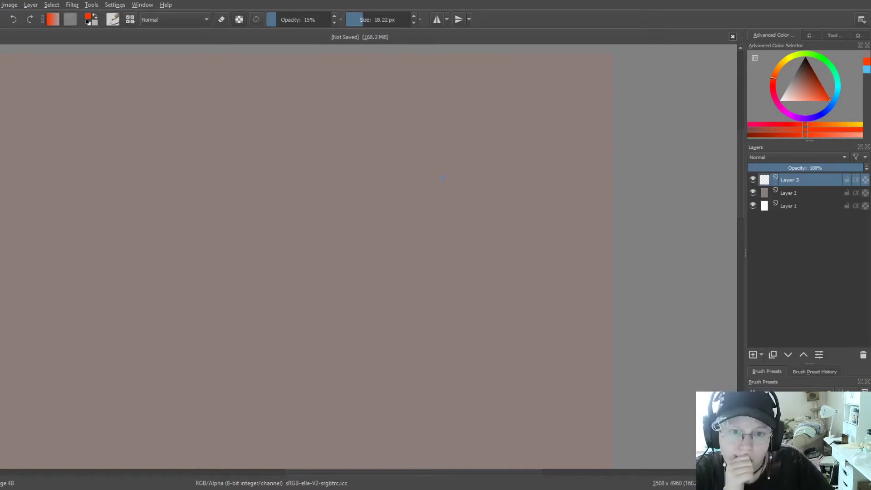
mouse_move(386, 213)
mouse_down()
mouse_move(493, 202)
mouse_move(521, 306)
mouse_move(390, 267)
mouse_move(521, 247)
mouse_up()
mouse_move(387, 272)
mouse_down()
mouse_move(403, 329)
mouse_move(551, 315)
mouse_up()
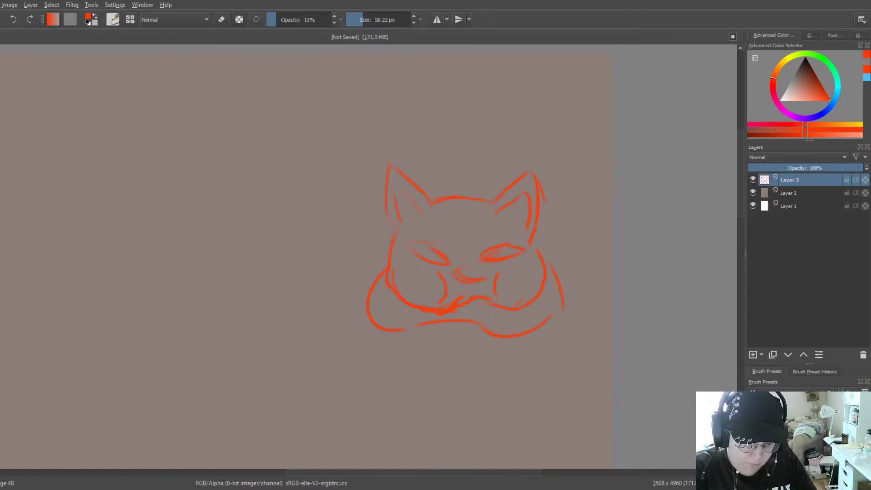
key(minus)
key(minus)
key(minus)
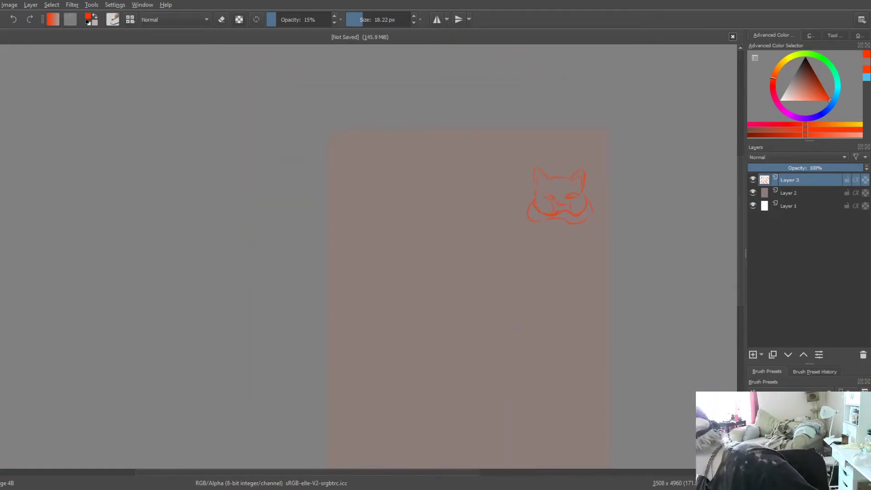
Step: On a new Layer 4, sketch a small bust with head, neck and torso
key(plus)
key(plus)
key(Insert)
mouse_move(316, 108)
mouse_down()
mouse_move(349, 195)
mouse_move(299, 236)
mouse_up()
drag(338, 191, 346, 246)
mouse_move(449, 119)
mouse_down()
mouse_move(474, 141)
mouse_move(478, 171)
mouse_move(467, 221)
mouse_up()
Step: Sketch a standing woman's body, legs and long flared skirt with hem
mouse_move(497, 183)
mouse_down()
mouse_move(484, 221)
mouse_move(511, 272)
mouse_up()
drag(467, 227, 471, 335)
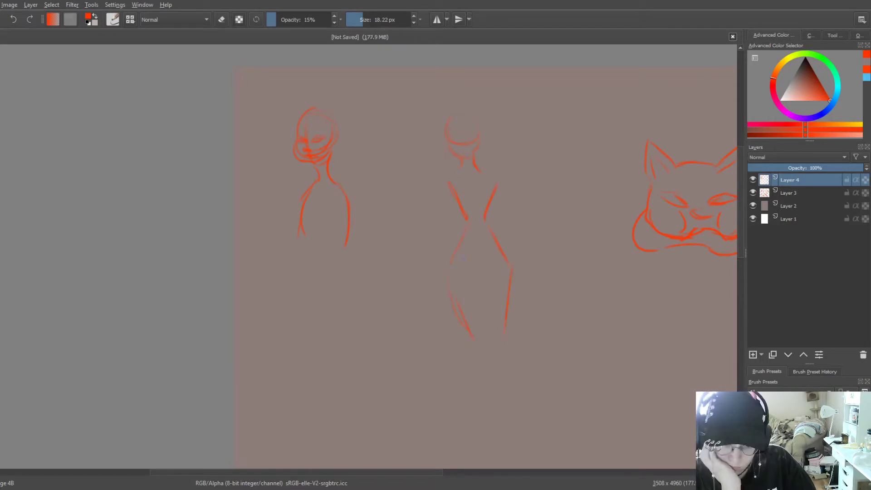
drag(481, 276, 476, 458)
drag(500, 363, 502, 428)
drag(463, 232, 492, 232)
drag(444, 276, 427, 420)
drag(515, 290, 524, 376)
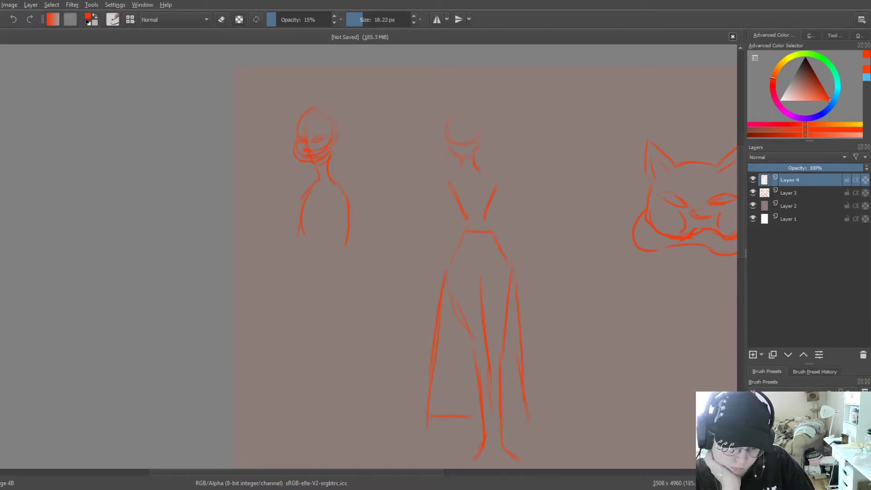
drag(521, 317, 537, 412)
drag(429, 415, 540, 422)
drag(459, 199, 483, 201)
drag(486, 171, 496, 187)
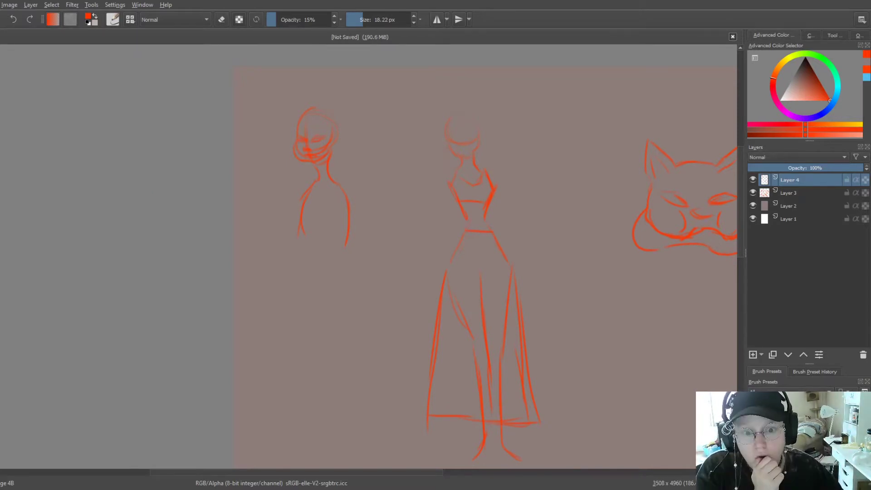
Step: Add both arms and the left hand to the standing figure
drag(453, 227, 392, 193)
drag(379, 163, 343, 268)
drag(439, 159, 471, 224)
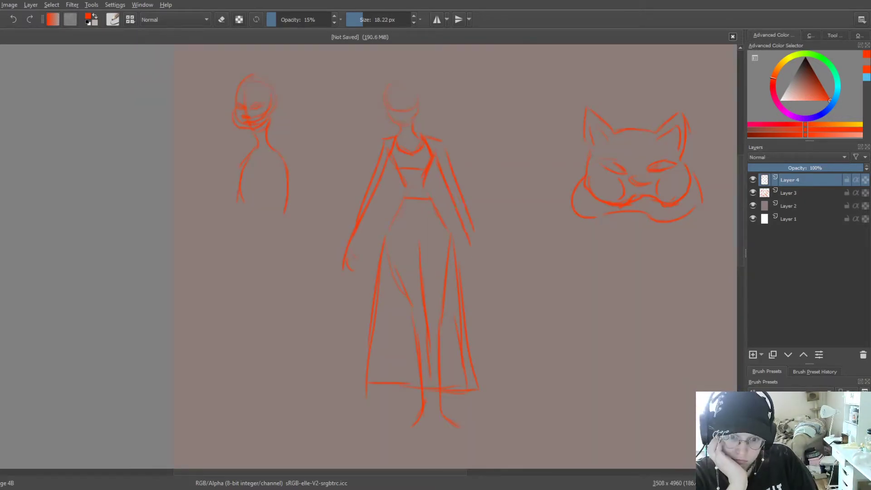
drag(457, 195, 478, 270)
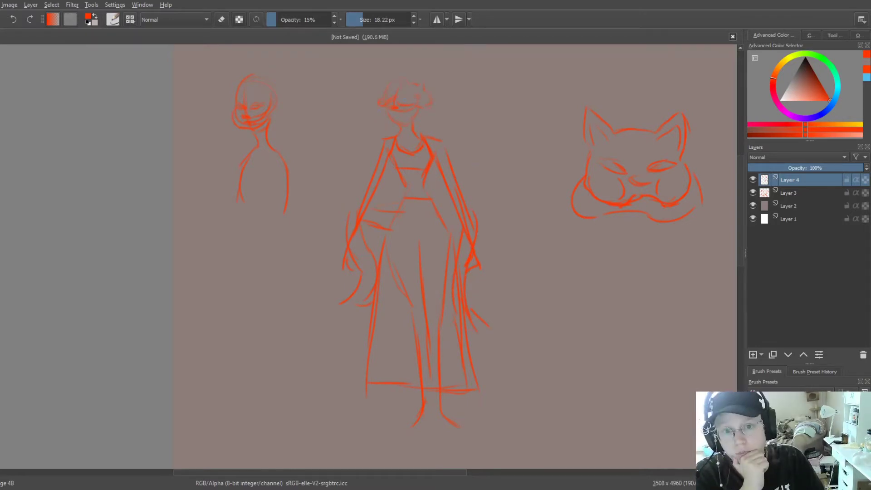
Step: Sketch a seated figure below the cat, then switch to the eraser
mouse_move(594, 355)
mouse_down()
mouse_move(337, 239)
mouse_move(321, 264)
mouse_up()
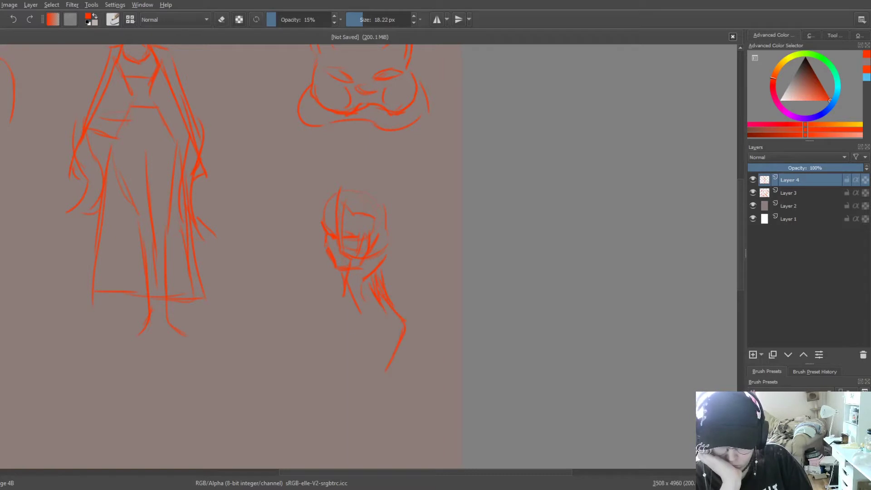
drag(363, 301, 372, 381)
drag(348, 298, 344, 362)
key(e)
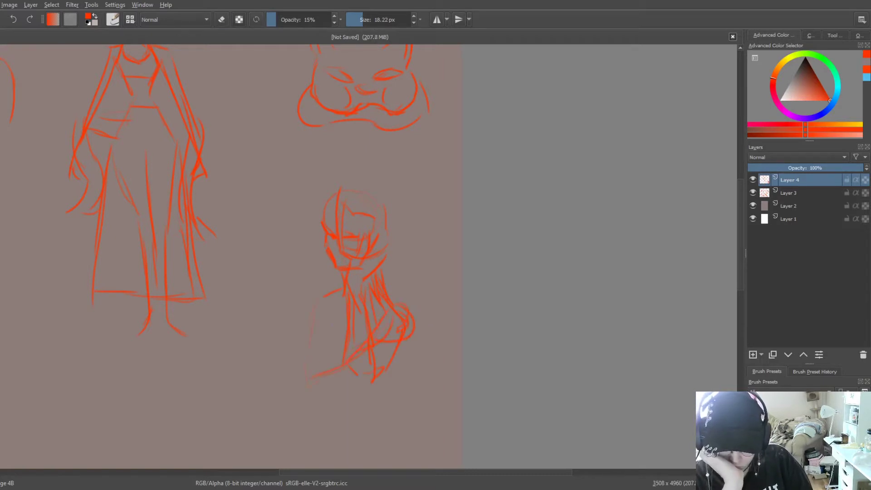
scroll(439, 203, down, 5)
scroll(439, 202, up, 5)
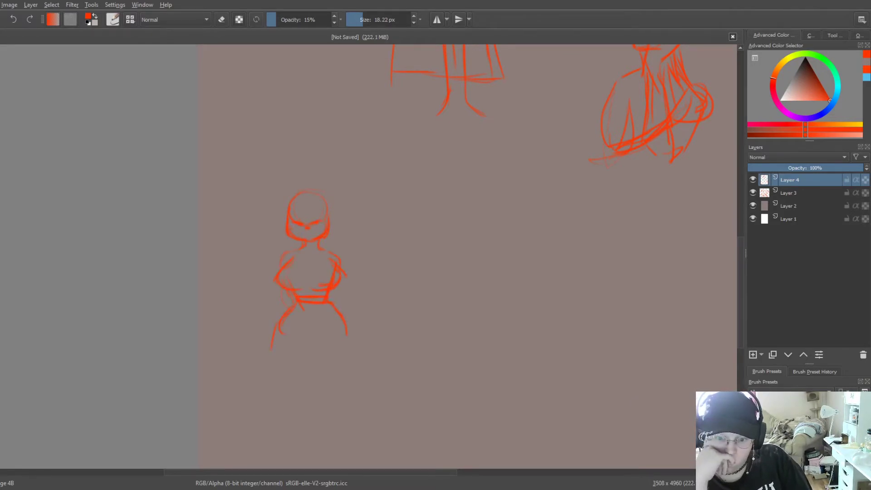
Step: Draw a larger bottom figure in a long dress with hem and a hair stroke
drag(306, 300, 324, 300)
scroll(439, 254, down, 5)
drag(293, 204, 286, 293)
drag(363, 202, 400, 357)
drag(290, 189, 275, 333)
drag(272, 353, 390, 350)
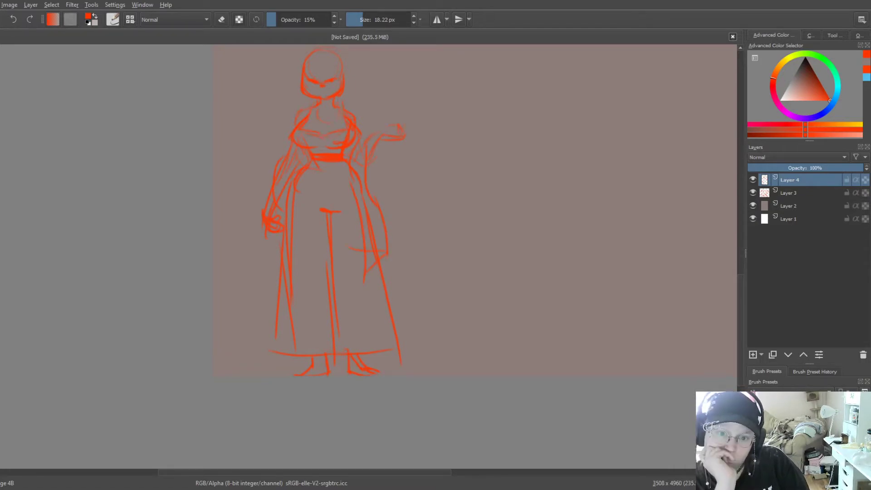
drag(333, 50, 347, 81)
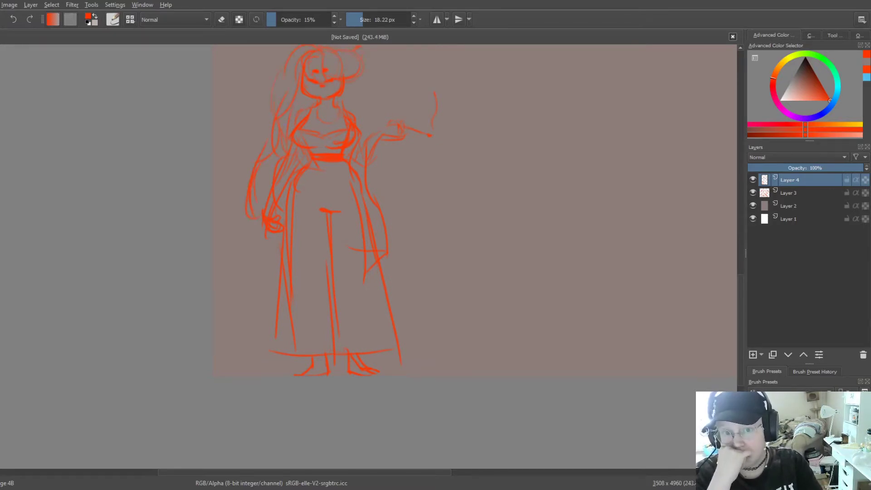
key(minus)
key(minus)
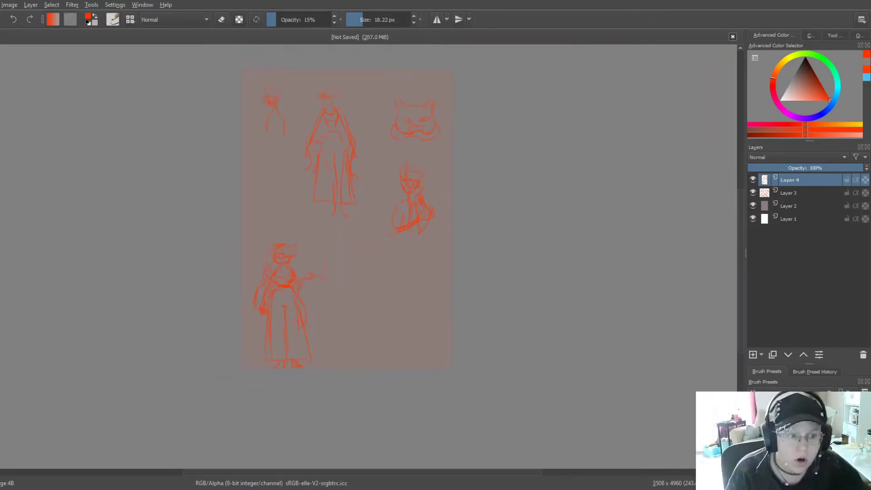
Step: Copy the bottom figure to a pasted layer, hide Layer 4, and enlarge it to fill the page
drag(301, 219, 415, 375)
key(ctrl+c)
key(ctrl+v)
click(753, 192)
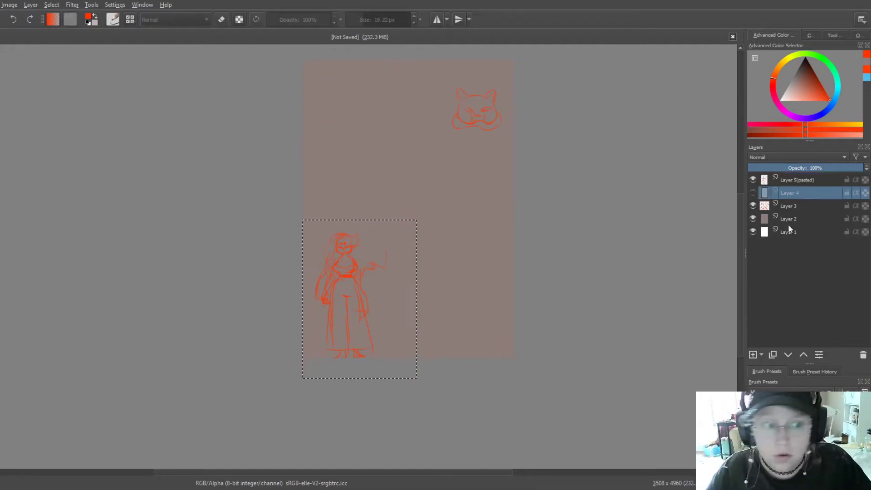
key(ctrl+t)
mouse_move(414, 219)
mouse_down()
mouse_move(494, 80)
mouse_move(482, 63)
mouse_up()
key(Return)
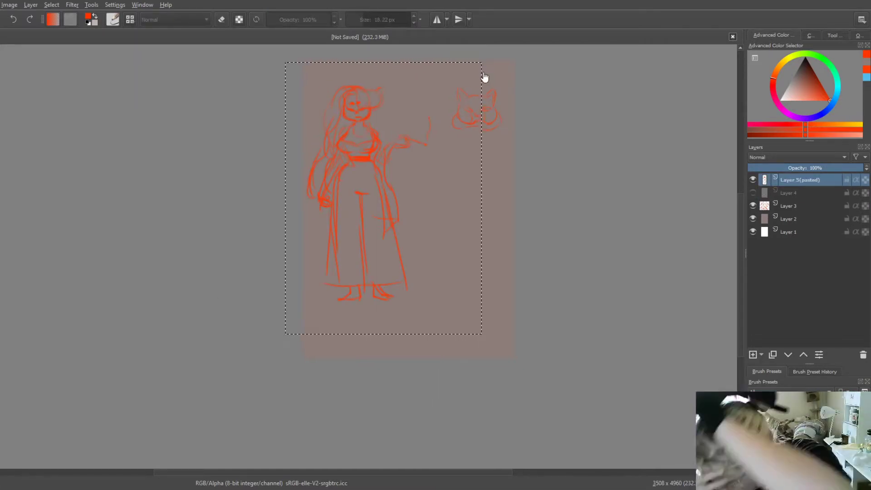
Step: Deselect, lower the pasted layer's opacity to 41%, and add a new layer for line art
key(ctrl+shift+a)
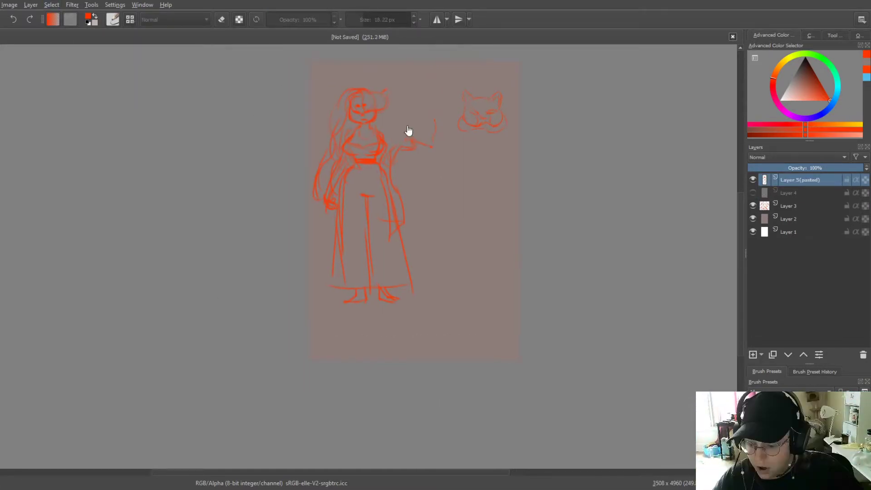
drag(839, 168, 795, 167)
drag(382, 147, 421, 188)
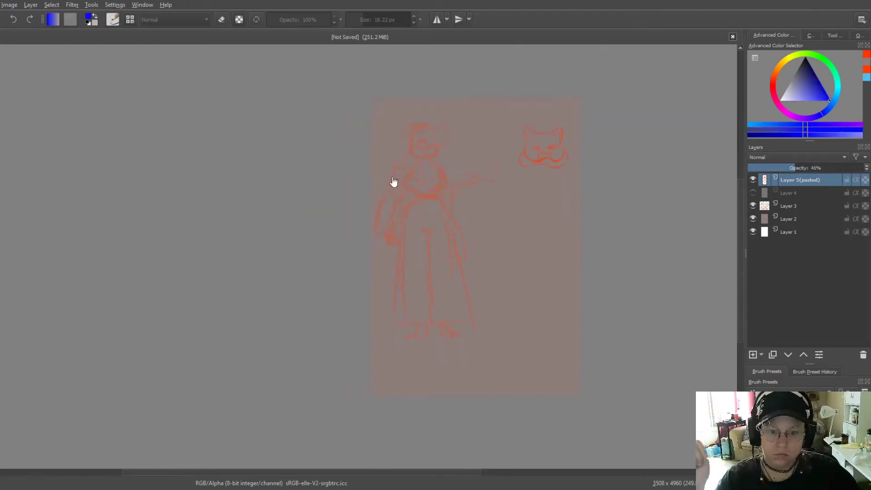
key(Insert)
Step: Ink the jawline, both earring loops and the left eye line in blue
scroll(394, 184, up, 5)
drag(356, 179, 460, 157)
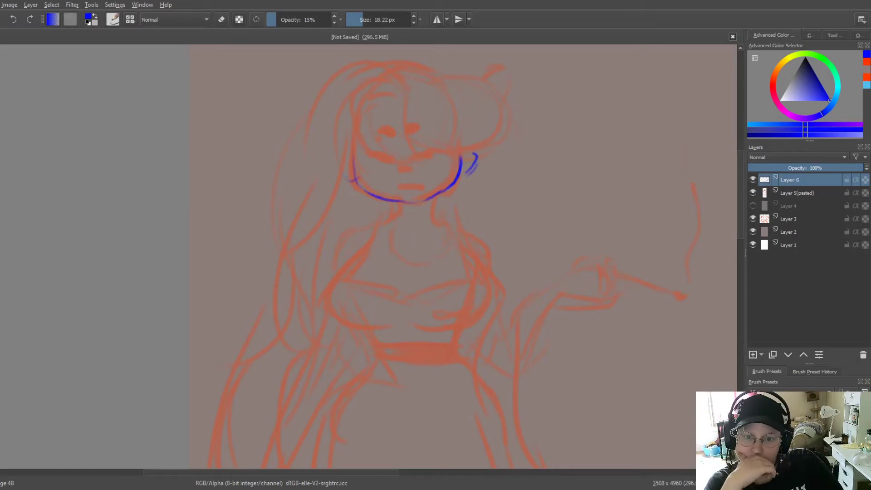
drag(352, 175, 340, 191)
drag(474, 154, 472, 193)
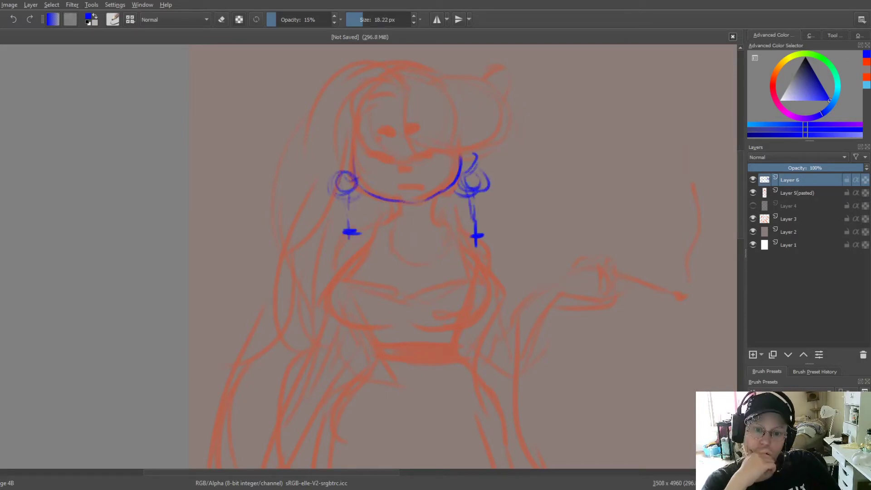
mouse_move(358, 153)
mouse_down()
mouse_move(449, 158)
mouse_move(395, 159)
mouse_up()
key(e)
key(e)
key(e)
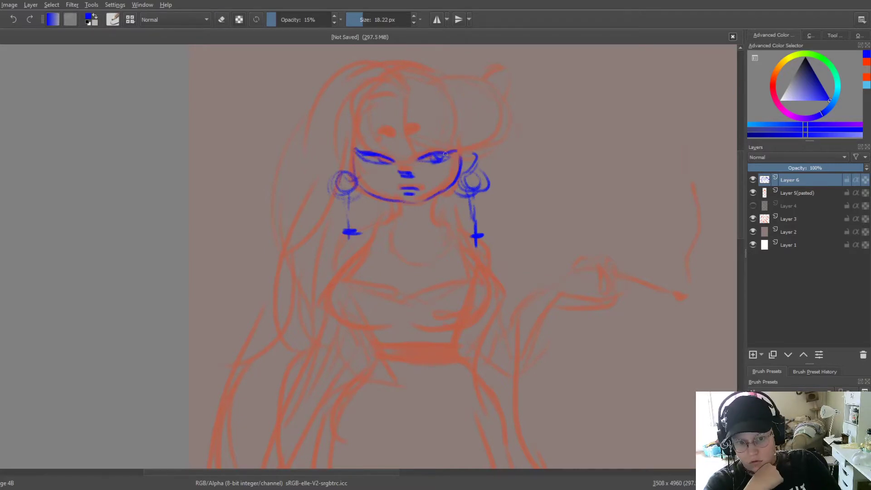
Step: Outline the cat-ear mask above the head, erasing part of its outline and redrawing it
mouse_move(399, 95)
mouse_down()
mouse_move(458, 76)
mouse_move(512, 98)
mouse_up()
drag(408, 127, 449, 152)
drag(515, 100, 458, 157)
drag(467, 116, 492, 114)
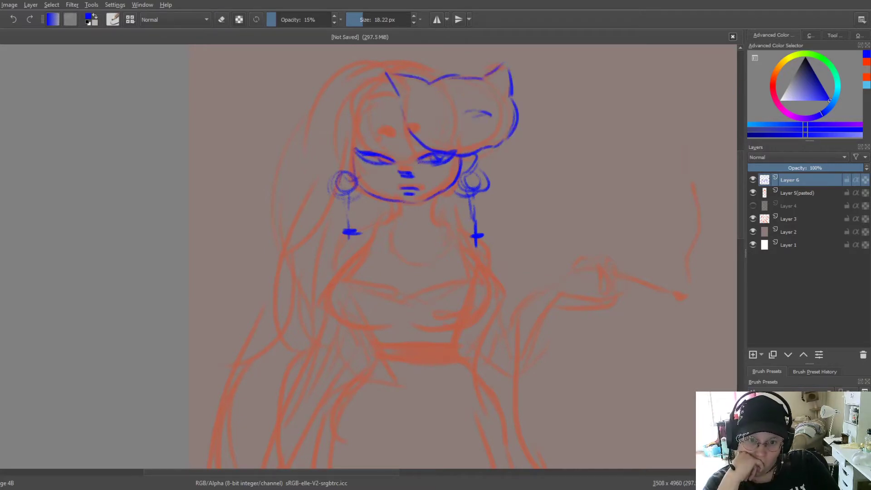
drag(396, 88, 408, 128)
drag(476, 132, 454, 154)
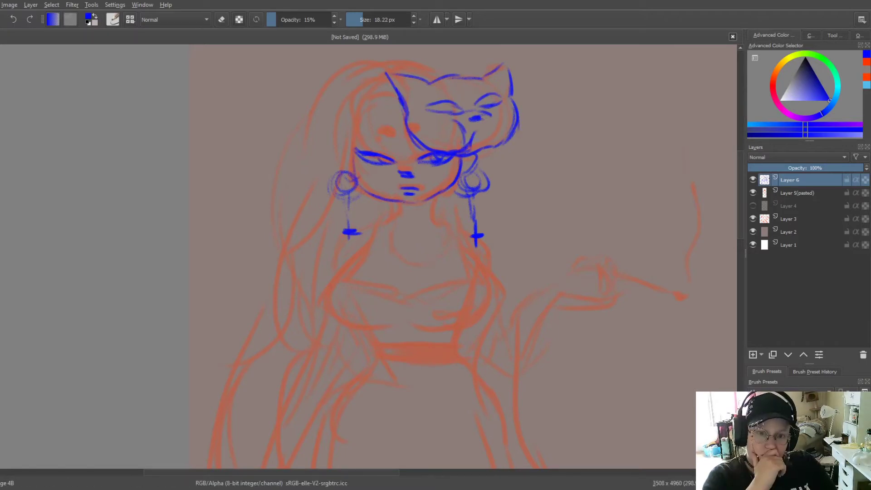
drag(515, 123, 480, 142)
key(e)
mouse_move(507, 143)
mouse_down()
mouse_move(461, 156)
mouse_move(410, 150)
mouse_up()
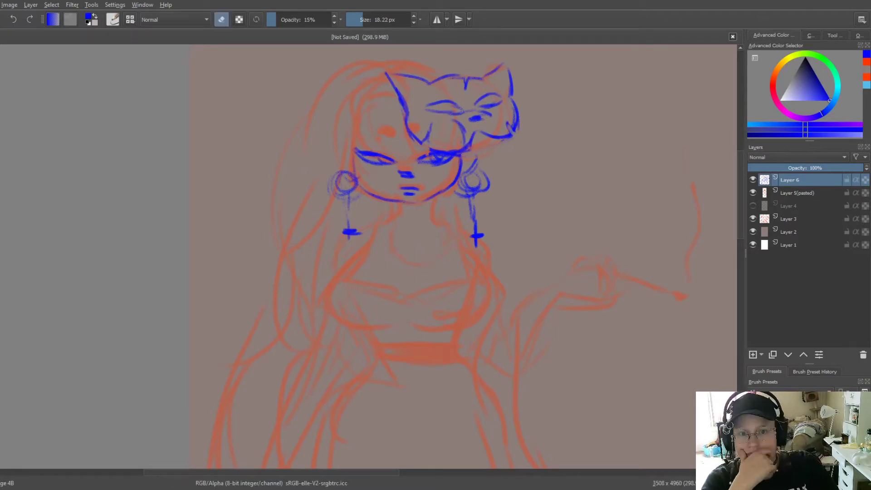
key(e)
Step: Draw the forehead stroke, top-of-head hair arc, long left hair curves, eyebrow and eye lines
drag(358, 144, 407, 124)
drag(399, 88, 304, 184)
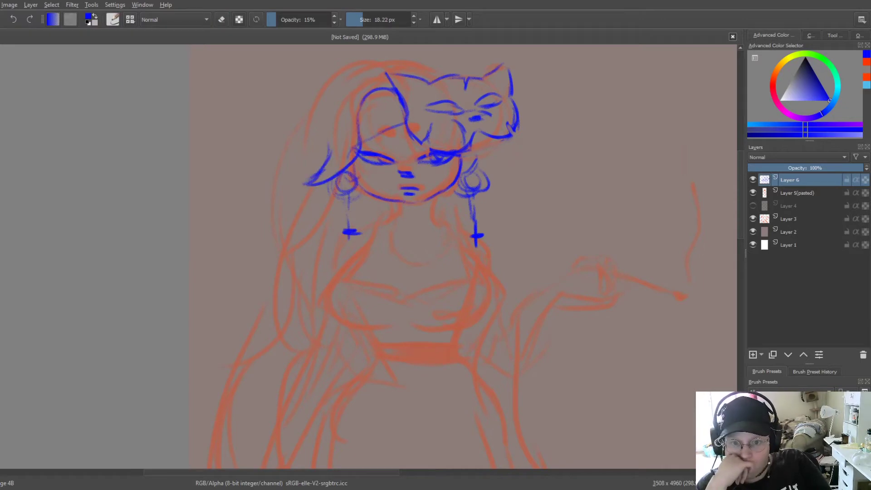
drag(411, 66, 279, 218)
drag(282, 182, 272, 245)
drag(336, 199, 290, 333)
drag(281, 235, 308, 333)
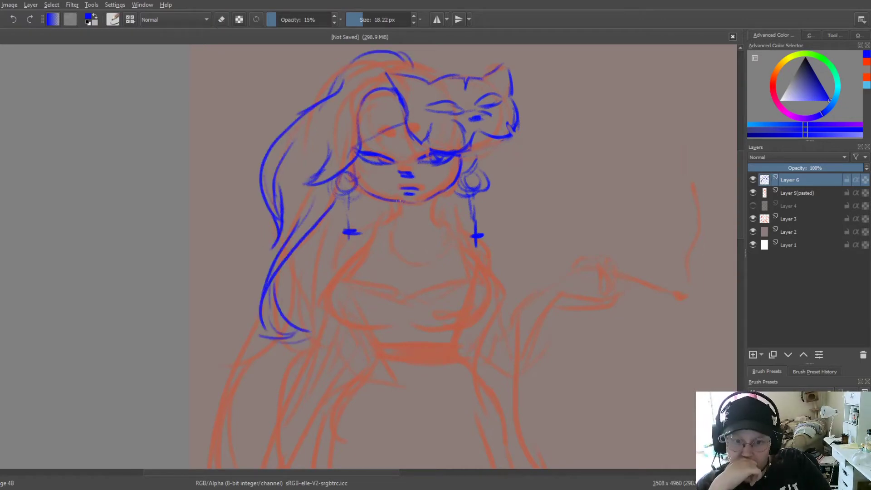
drag(410, 57, 435, 82)
drag(409, 64, 326, 122)
mouse_move(380, 130)
mouse_down()
mouse_move(400, 133)
mouse_move(395, 154)
mouse_up()
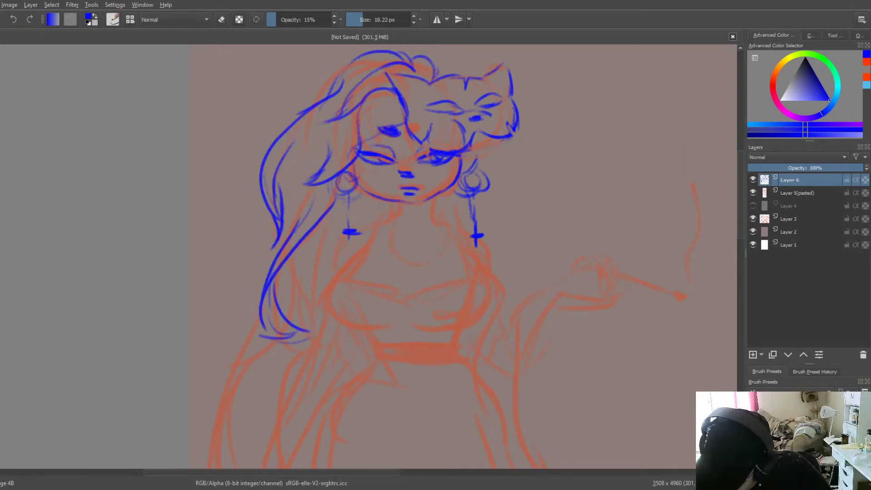
Step: Add hair strands along the lower left of the figure
key(minus)
mouse_move(301, 220)
mouse_down()
mouse_move(257, 262)
mouse_move(282, 322)
mouse_up()
drag(283, 312, 309, 385)
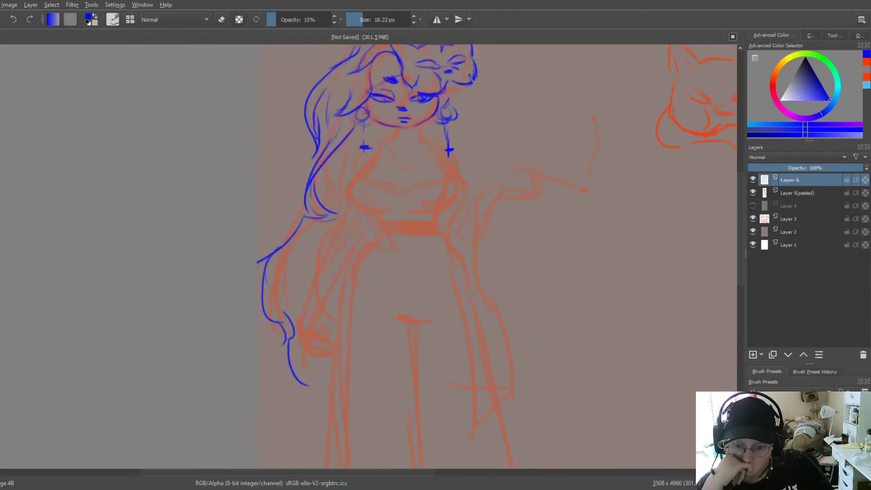
scroll(409, 227, down, 5)
scroll(408, 136, up, 7)
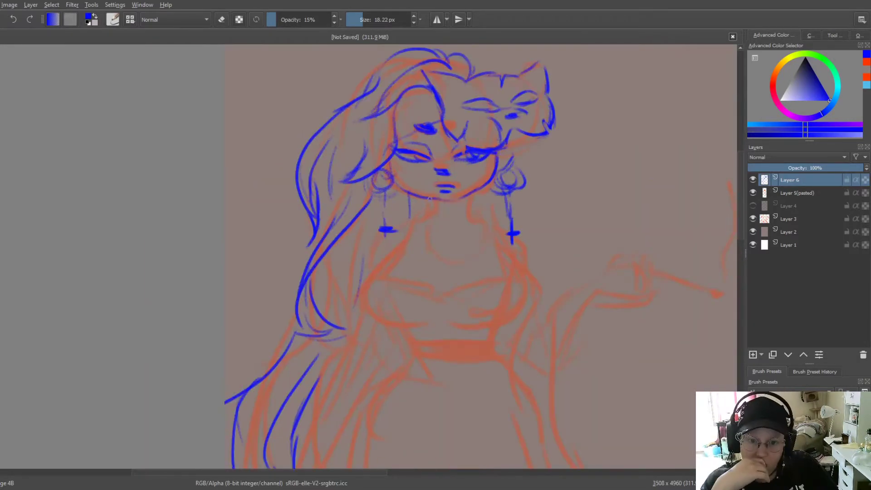
Step: Ink the neck, shoulder and cigarette arm, trimming the cigarette's far end with the eraser
drag(433, 207, 375, 267)
drag(469, 213, 540, 336)
mouse_move(537, 338)
mouse_down()
mouse_move(589, 277)
mouse_move(516, 358)
mouse_up()
mouse_move(592, 272)
mouse_down()
mouse_move(604, 258)
mouse_move(719, 313)
mouse_up()
scroll(499, 272, down, 5)
scroll(451, 276, up, 5)
key(e)
drag(476, 290, 498, 302)
key(e)
key(e)
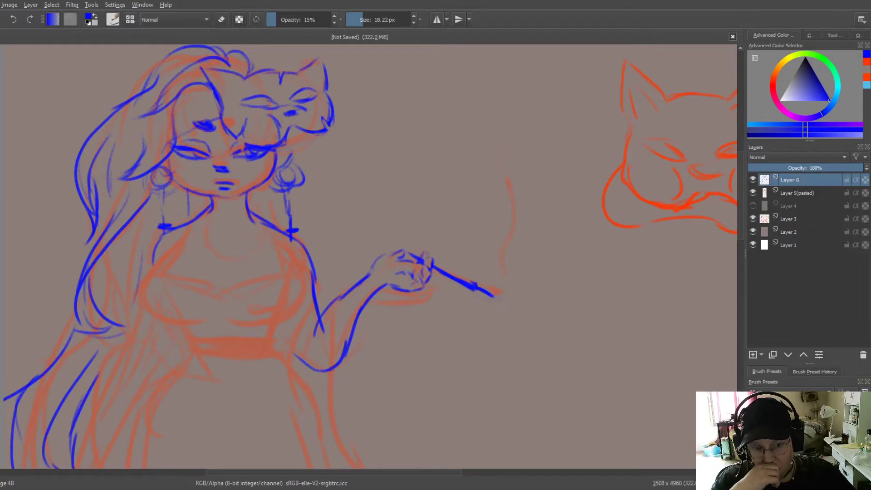
Step: Outline the bodice with its neckline, chest, cleavage and collarbone marks, plus the waistband
scroll(441, 113, down, 5)
scroll(385, 143, up, 5)
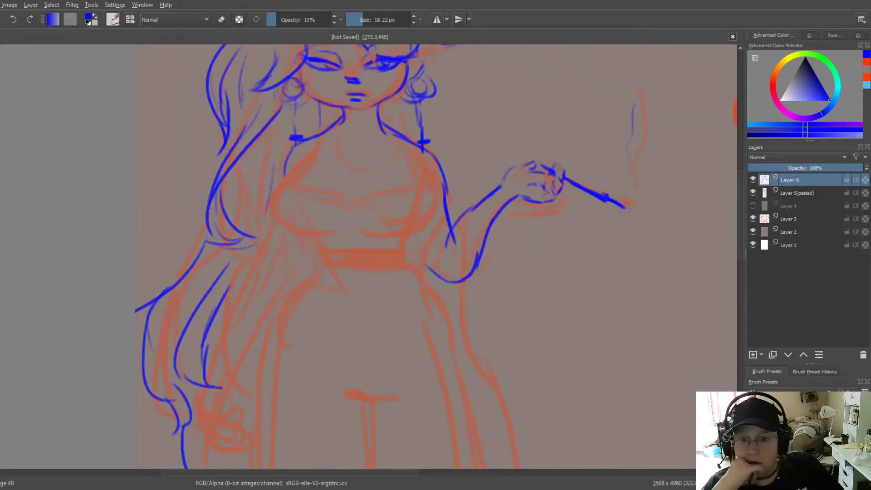
mouse_move(318, 136)
mouse_down()
mouse_move(277, 213)
mouse_move(426, 195)
mouse_move(390, 236)
mouse_up()
drag(318, 248, 406, 251)
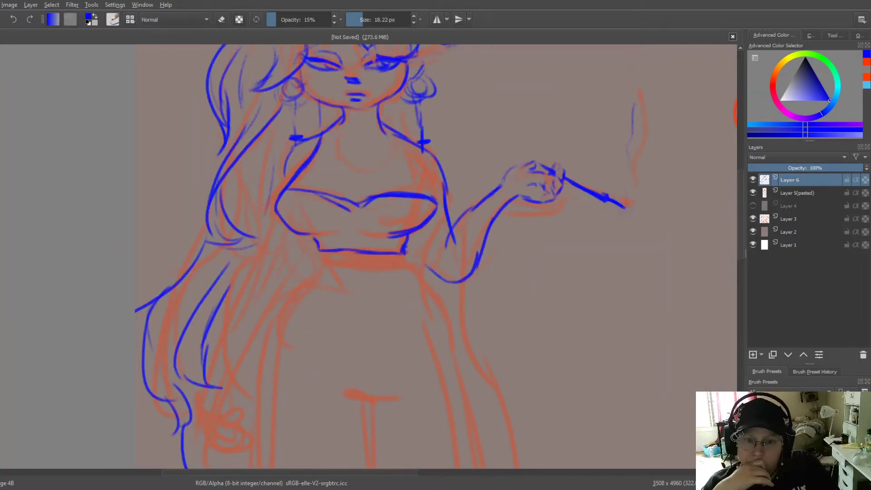
drag(385, 130, 433, 202)
drag(350, 183, 361, 206)
drag(331, 147, 390, 152)
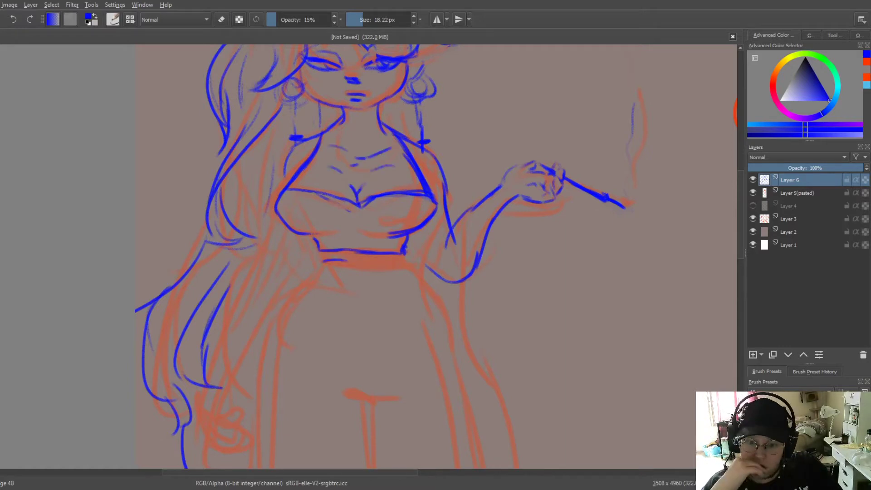
drag(406, 259, 323, 261)
mouse_move(319, 253)
mouse_down()
mouse_move(317, 271)
mouse_move(264, 353)
mouse_up()
Step: Draw the wide trousers' outline, crotch line, central leg split and hem
drag(419, 284, 449, 338)
key(minus)
drag(327, 188, 307, 369)
drag(422, 186, 474, 375)
drag(362, 200, 393, 204)
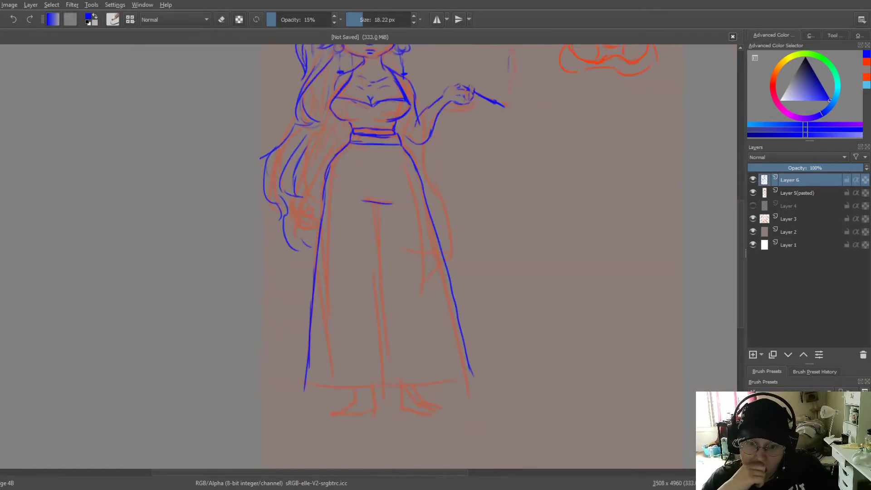
drag(304, 389, 474, 377)
drag(371, 207, 384, 390)
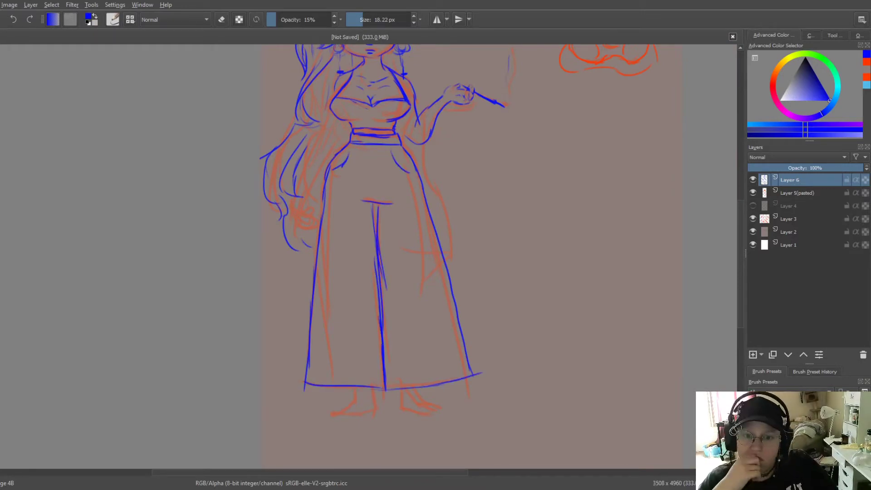
drag(386, 272, 328, 374)
key(minus)
key(plus)
key(plus)
Step: Add more hair strands on the left and the hair ends at lower left
drag(368, 91, 347, 163)
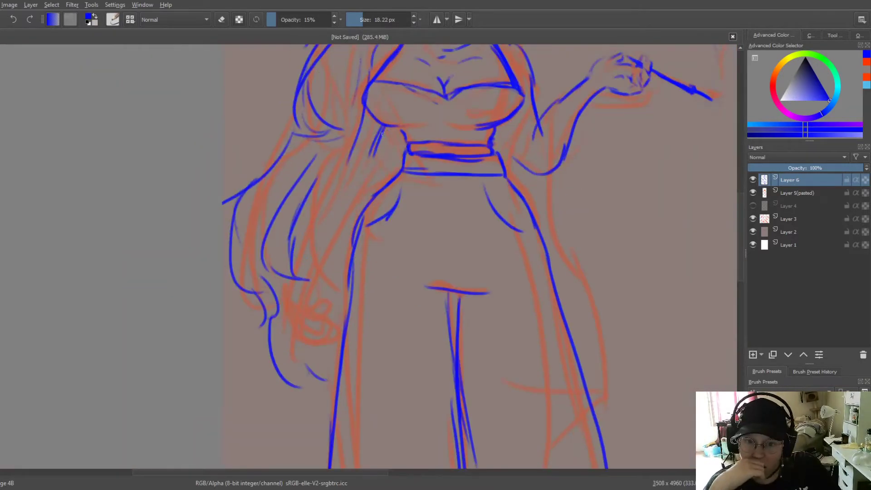
drag(388, 131, 326, 195)
drag(372, 168, 336, 257)
mouse_move(317, 286)
mouse_down()
mouse_move(336, 336)
mouse_move(346, 337)
mouse_move(336, 358)
mouse_up()
key(minus)
key(plus)
key(minus)
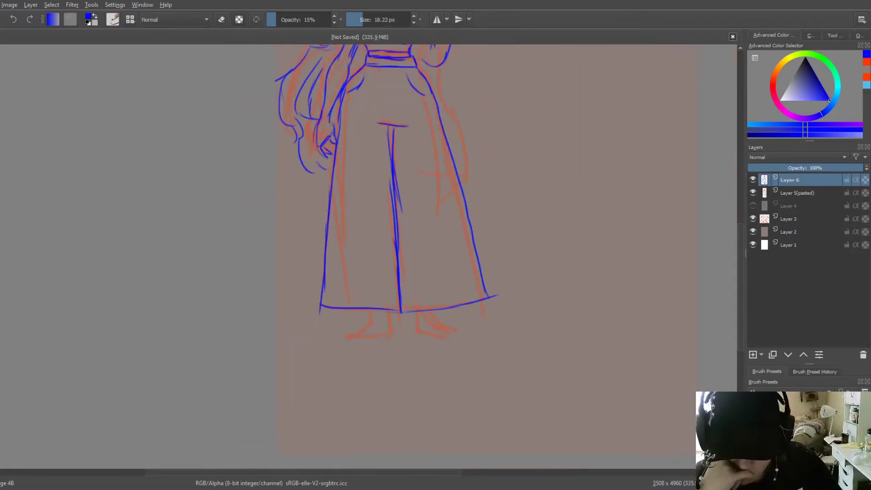
Step: Outline both feet and reinforce their soles and toes
drag(393, 338, 353, 335)
drag(442, 327, 456, 343)
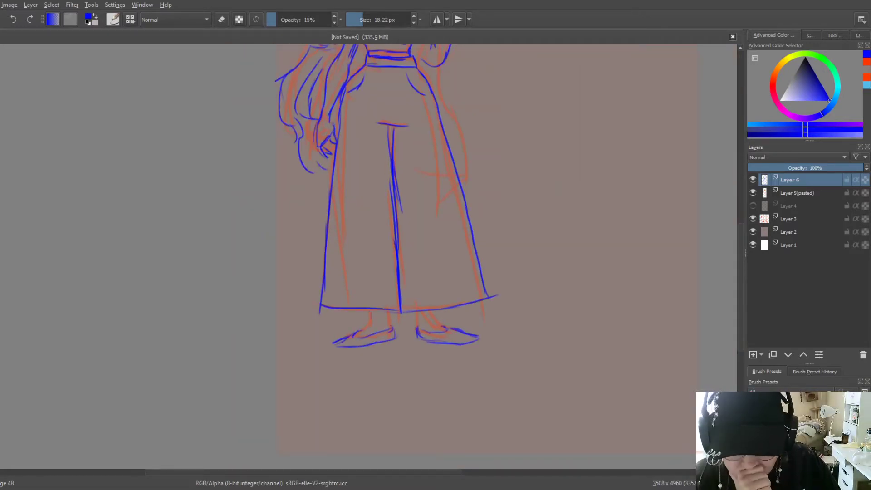
scroll(414, 343, up, 2)
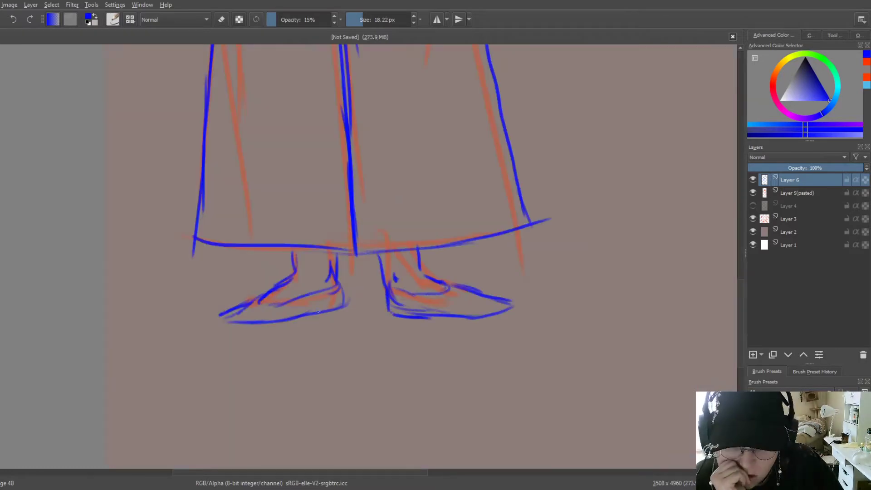
drag(390, 312, 498, 330)
drag(451, 289, 517, 322)
drag(394, 292, 467, 303)
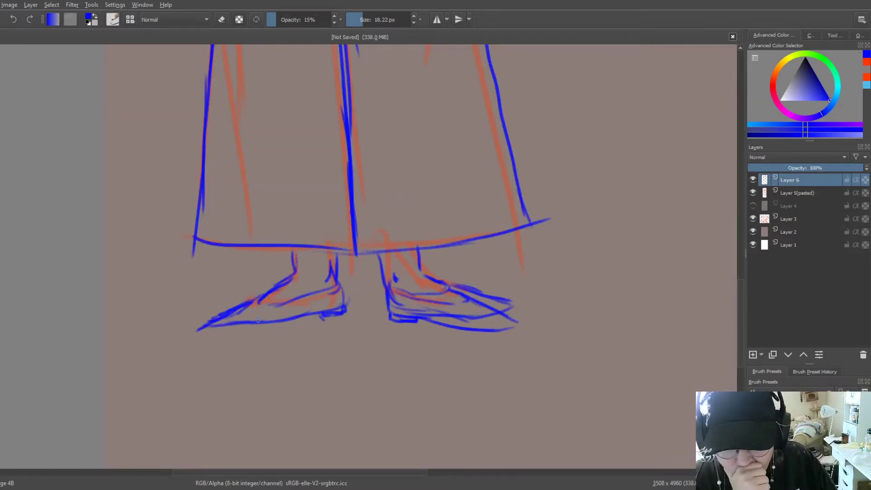
drag(286, 323, 213, 326)
scroll(229, 324, down, 5)
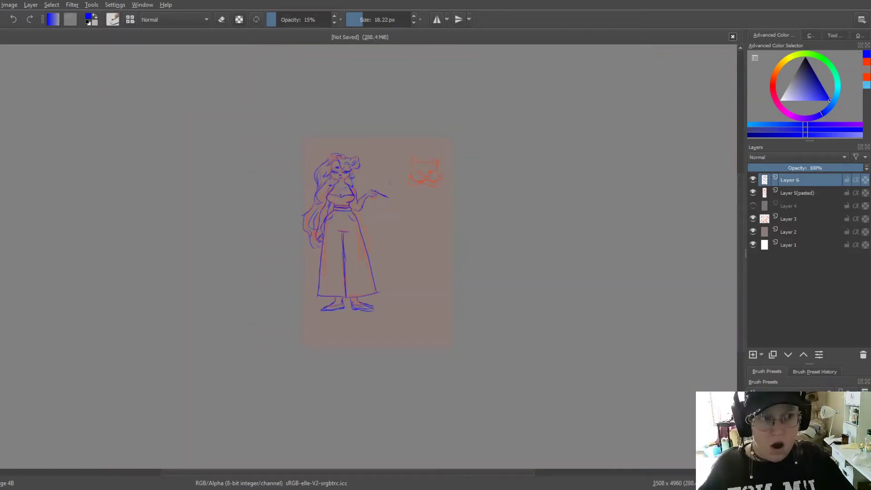
Step: Hide the pasted sketch layer to check the lines, then bring the feet into view
click(753, 192)
scroll(382, 303, up, 3)
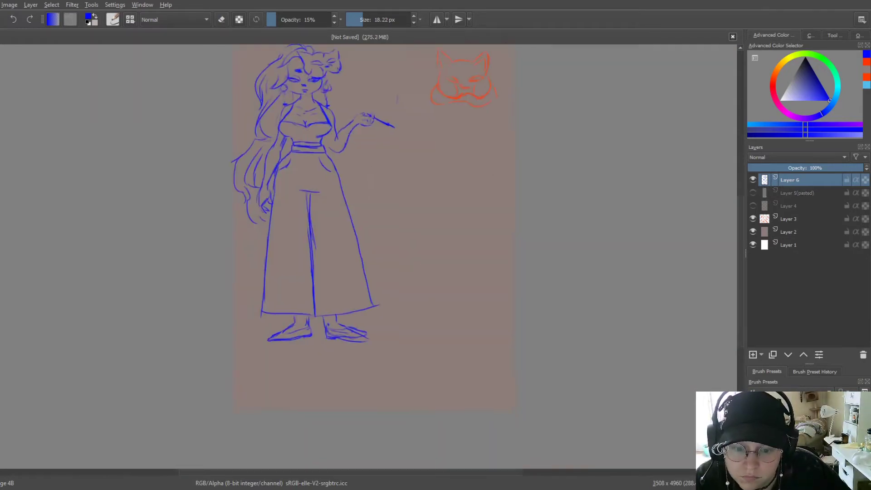
scroll(383, 303, down, 1)
scroll(383, 303, up, 2)
drag(268, 292, 268, 204)
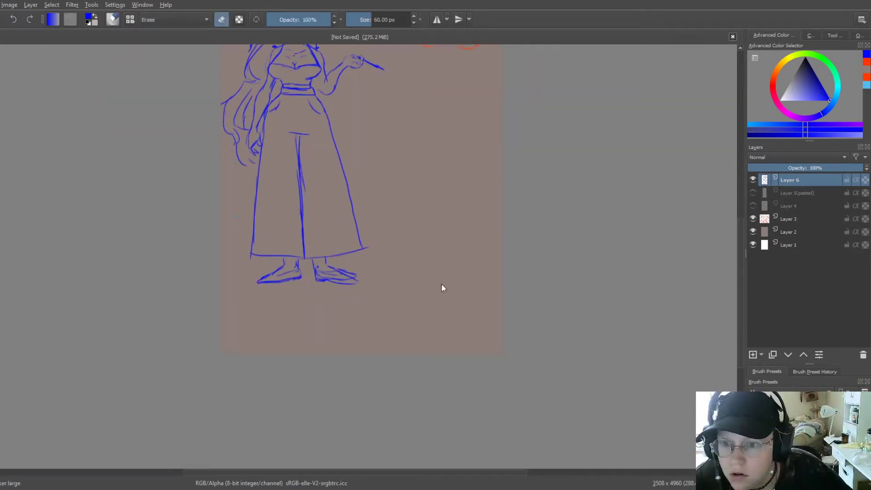
Step: Erase the blue feet, redraw the left foot, and undo the new strokes
key(e)
scroll(443, 288, up, 2)
drag(281, 272, 333, 261)
drag(365, 254, 447, 276)
key(e)
drag(328, 248, 308, 302)
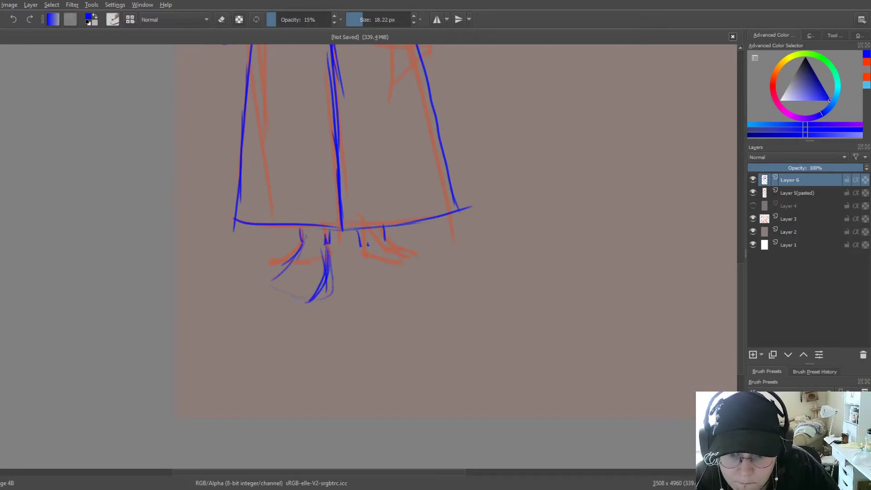
drag(299, 247, 266, 284)
key(ctrl+z)
key(ctrl+z)
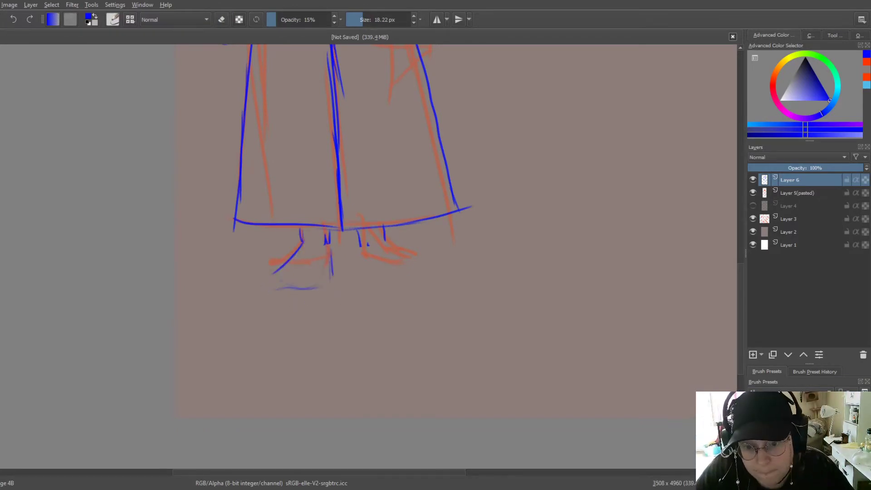
Step: Draw the right foot's inner, outer and bottom lines, and erase and retry the left-foot strokes
drag(365, 238, 363, 284)
drag(402, 259, 421, 291)
drag(362, 299, 414, 294)
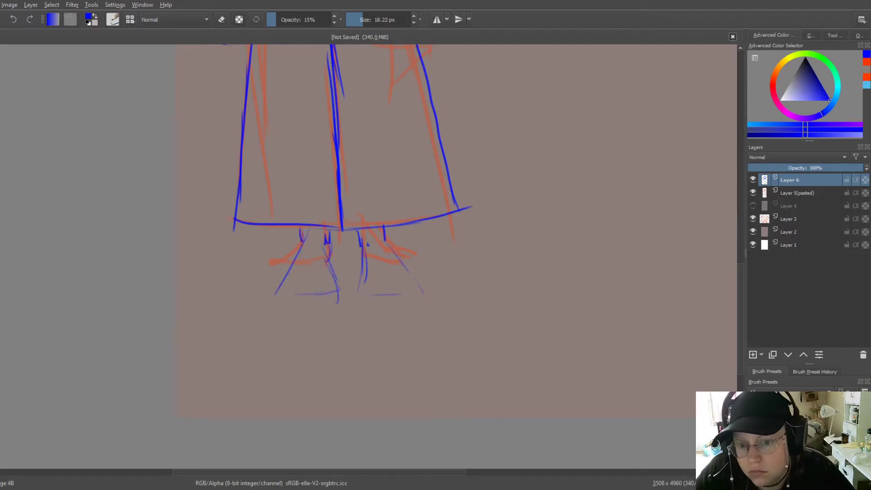
key(e)
drag(313, 240, 313, 295)
key(e)
mouse_move(326, 234)
mouse_down()
mouse_move(331, 248)
mouse_move(282, 272)
mouse_up()
Step: Redraw the left and right feet after checking the whole figure
key(e)
key(minus)
key(minus)
key(minus)
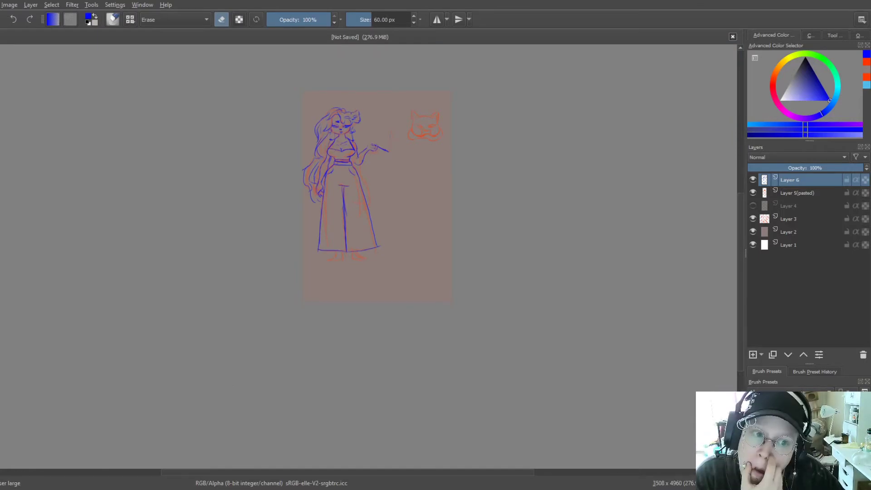
key(plus)
key(plus)
key(plus)
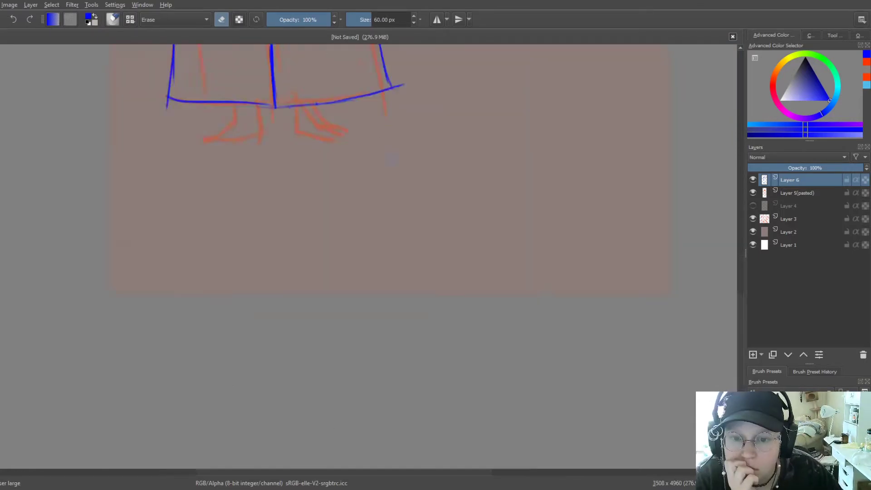
key(e)
mouse_move(233, 194)
mouse_down()
mouse_move(183, 238)
mouse_move(261, 204)
mouse_up()
drag(308, 168, 311, 211)
drag(340, 164, 339, 195)
key(minus)
key(minus)
key(minus)
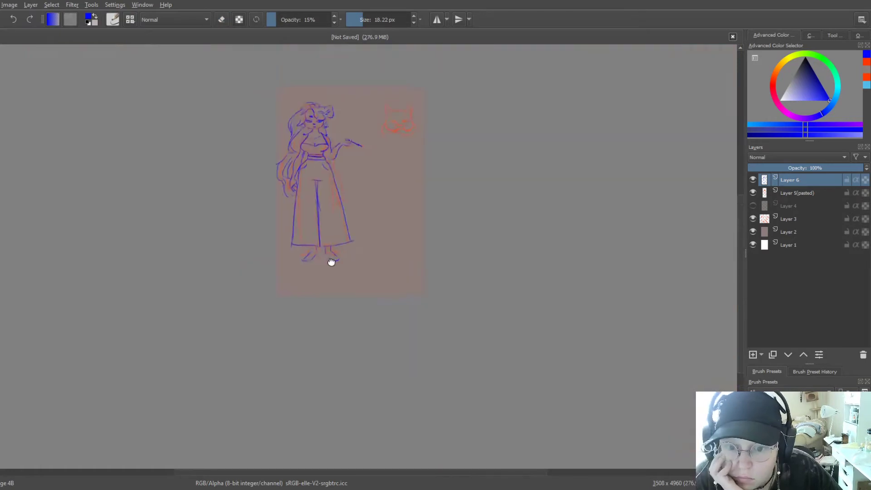
key(plus)
key(plus)
key(plus)
Step: Add strokes to the left foot, erase stray foot strokes and draw new ones
drag(209, 199, 158, 256)
drag(234, 209, 202, 245)
key(minus)
key(minus)
key(minus)
key(plus)
key(plus)
key(plus)
key(e)
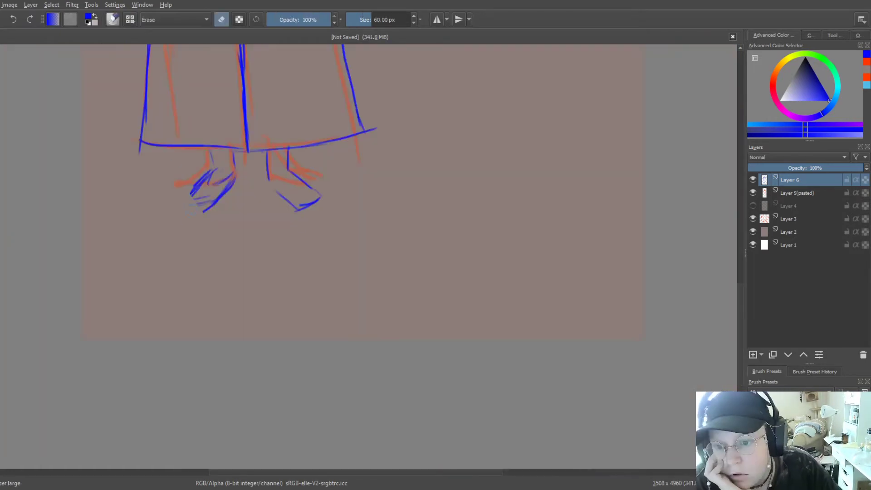
drag(227, 173, 199, 209)
drag(281, 154, 317, 204)
key(e)
drag(210, 152, 173, 190)
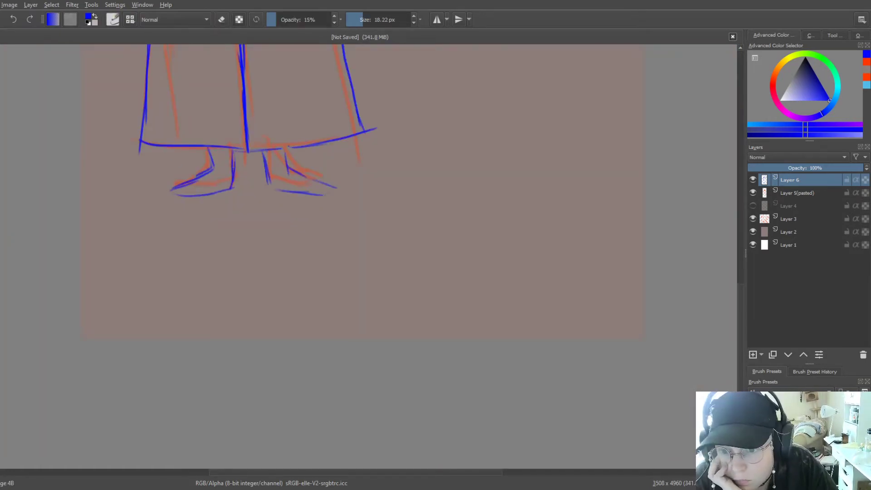
key(minus)
key(minus)
key(minus)
key(plus)
key(plus)
key(plus)
Step: Copy the left foot, paste and mirror it, and move it onto the right foot
key(e)
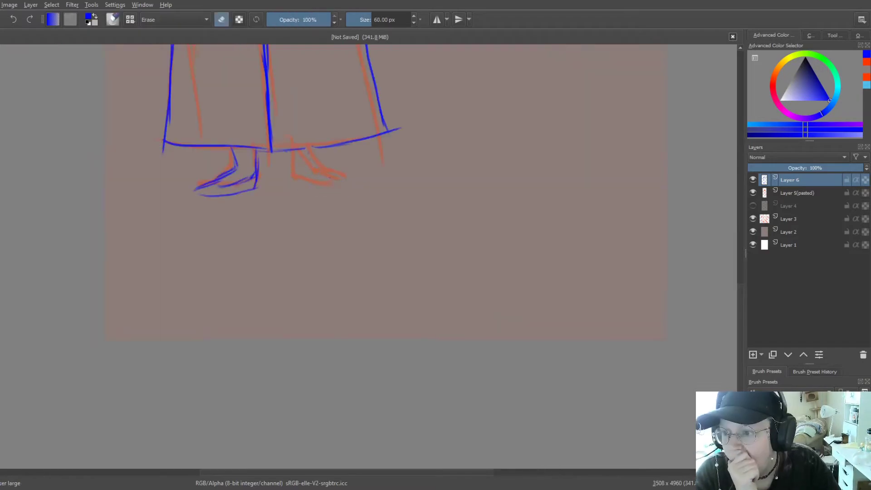
drag(236, 150, 234, 147)
key(ctrl+c)
key(ctrl+v)
key(ctrl+t)
drag(227, 177, 317, 177)
key(Return)
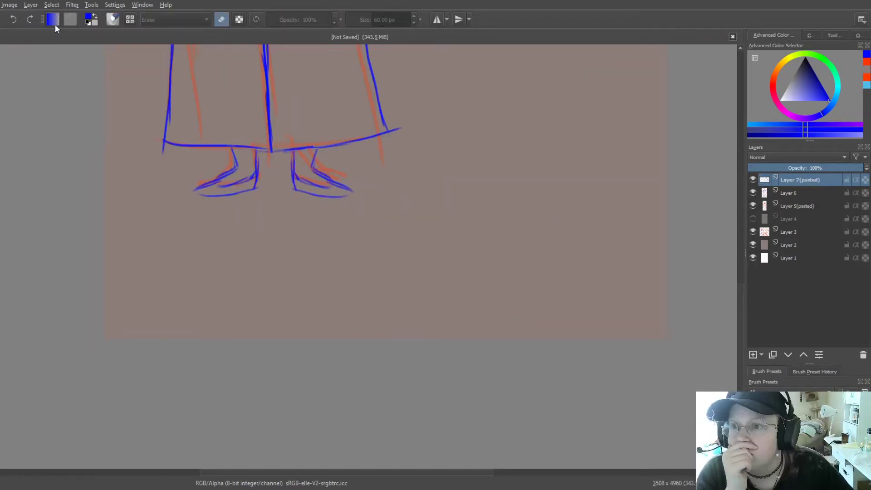
key(ctrl+z)
Step: Hide the red figure sketch layer and return to the blue line art layer
key(minus)
key(plus)
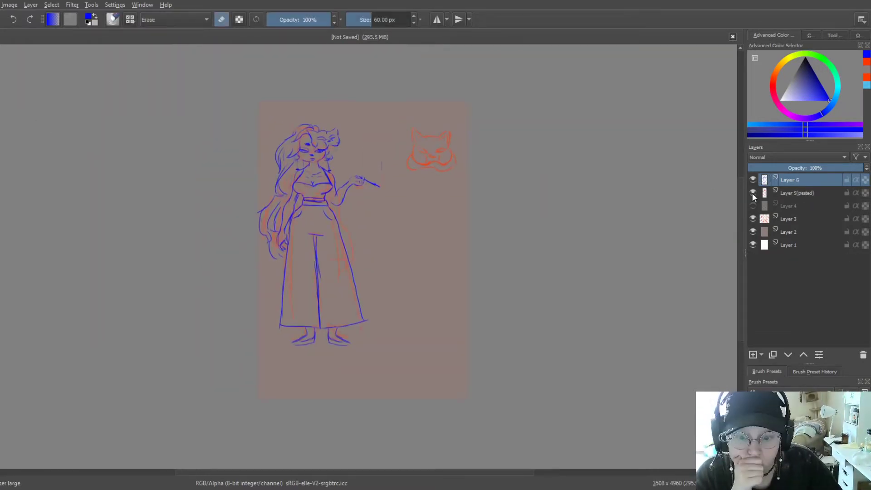
key(Page_Down)
key(e)
drag(341, 242, 343, 264)
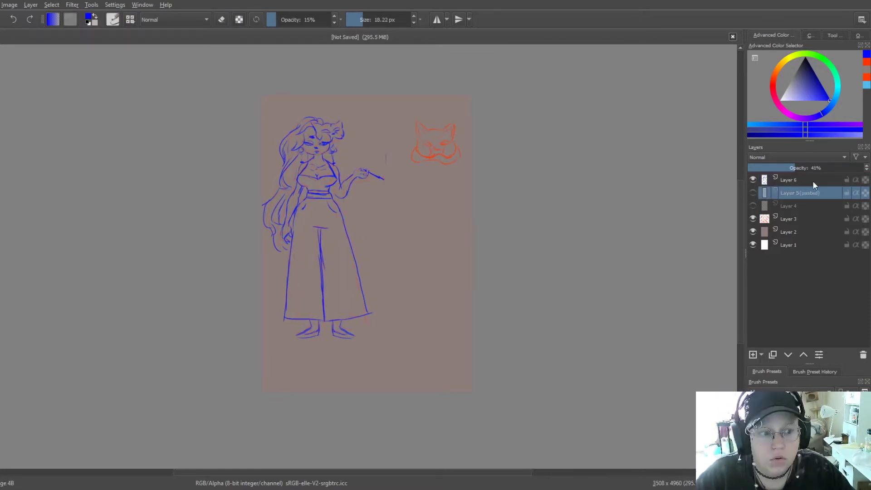
key(Page_Up)
key(plus)
key(plus)
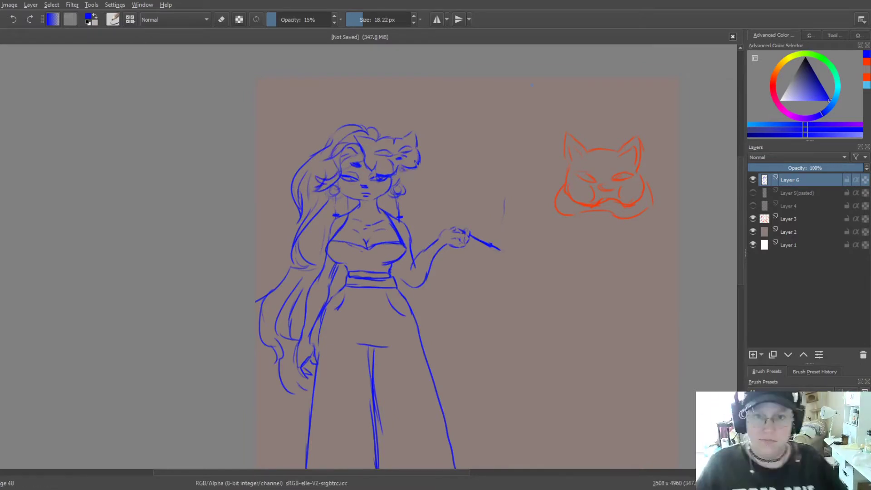
Step: Toggle the pasted mask and red cat layers, leaving the pasted mask hidden
scroll(540, 110, down, 2)
click(753, 192)
click(753, 219)
scroll(635, 90, up, 3)
click(753, 192)
click(752, 219)
click(789, 218)
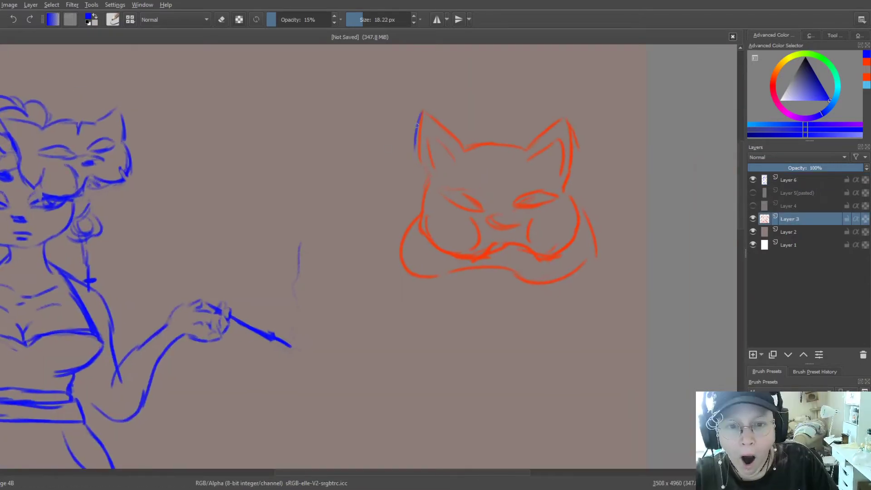
Step: On Layer 6, retrace the cat mask's ears, jaw, nose, left eye and head notch
click(791, 180)
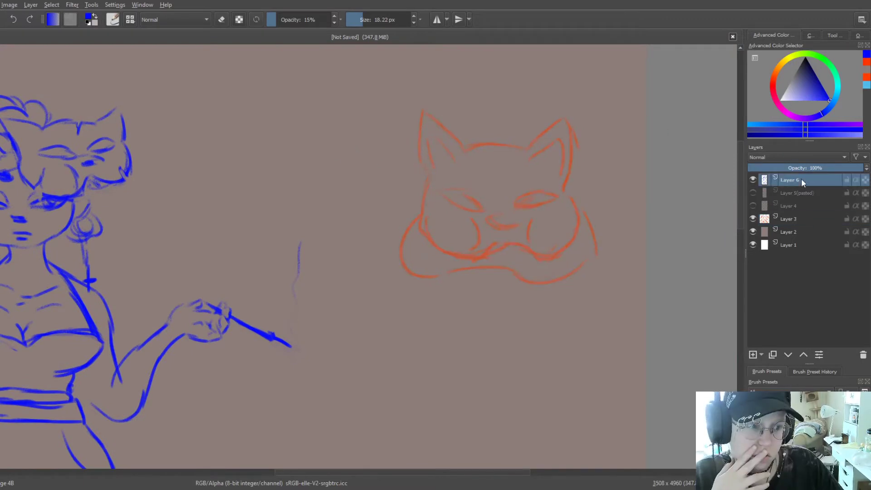
mouse_move(424, 183)
mouse_down()
mouse_move(468, 141)
mouse_move(580, 195)
mouse_up()
drag(501, 233, 585, 202)
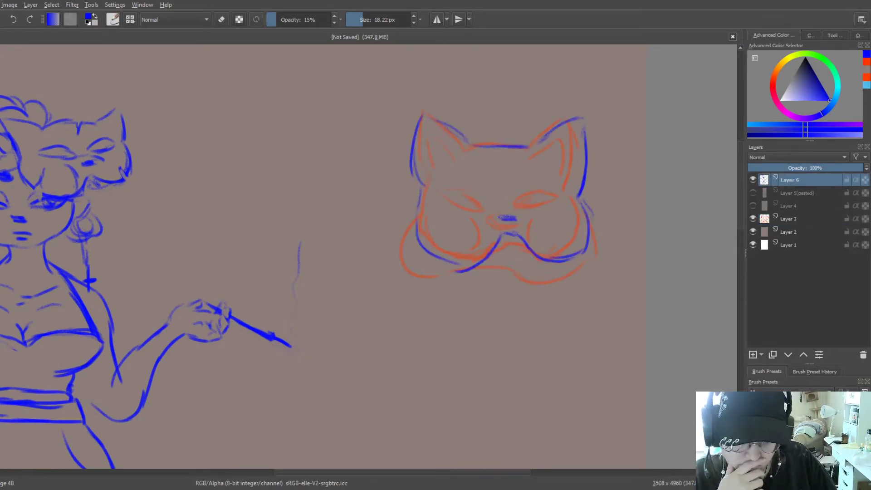
drag(499, 219, 517, 221)
drag(429, 188, 484, 207)
key(ctrl+z)
drag(507, 150, 515, 158)
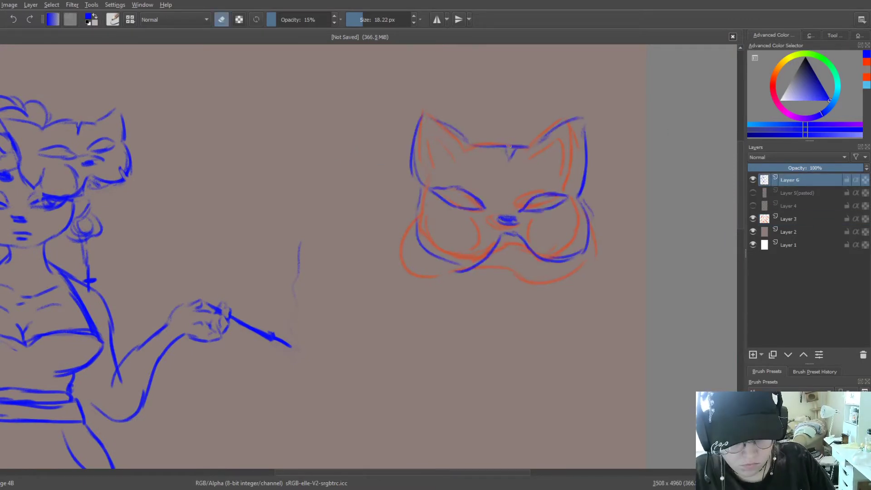
drag(436, 240, 442, 233)
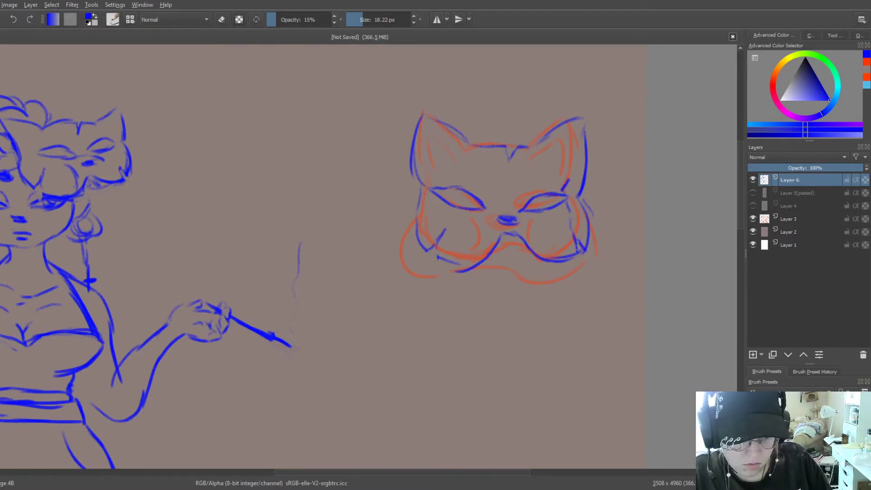
Step: Toggle eraser mode with E and hide the red cat layer
key(e)
scroll(576, 247, down, 1)
scroll(267, 89, down, 2)
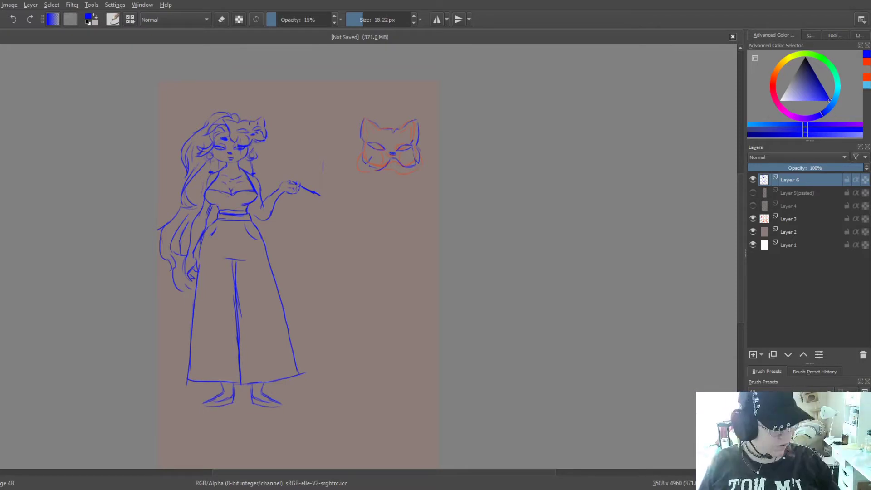
scroll(415, 232, down, 2)
click(753, 218)
scroll(348, 231, up, 2)
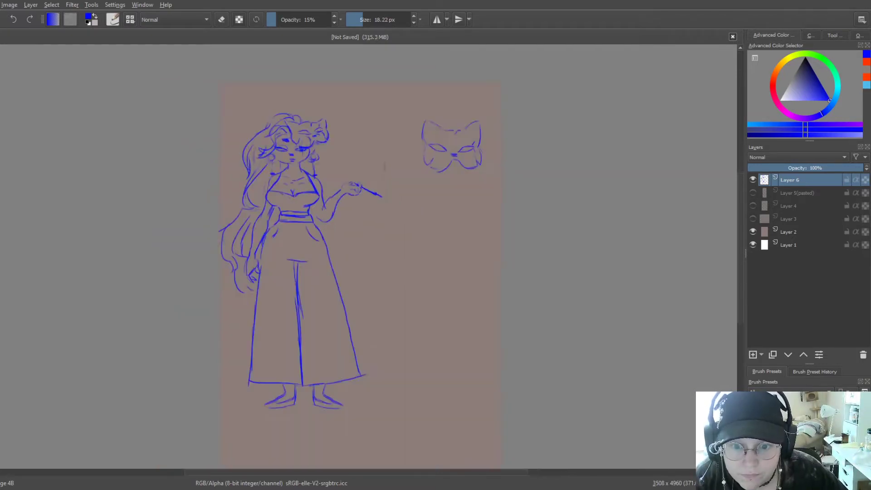
Step: Sketch two sleeve drapes from the raised arm, plus extra waist and dress lines
drag(334, 193, 366, 300)
drag(326, 207, 353, 317)
drag(261, 217, 266, 295)
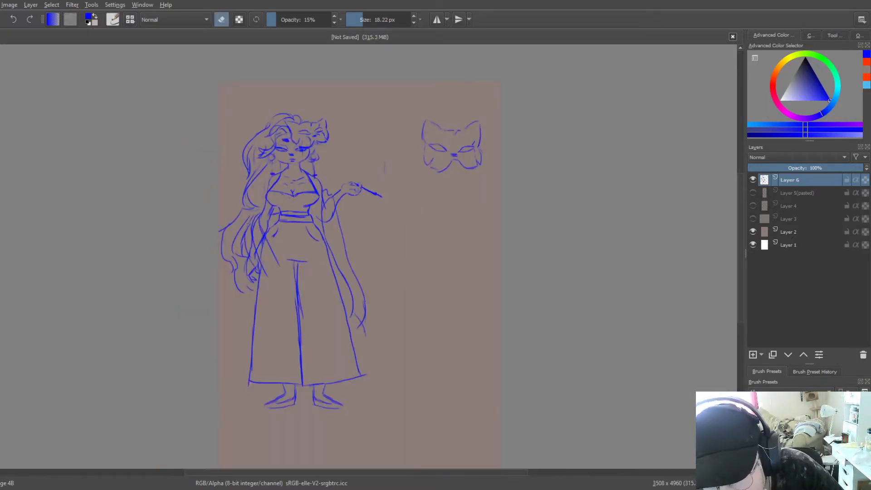
drag(287, 266, 286, 299)
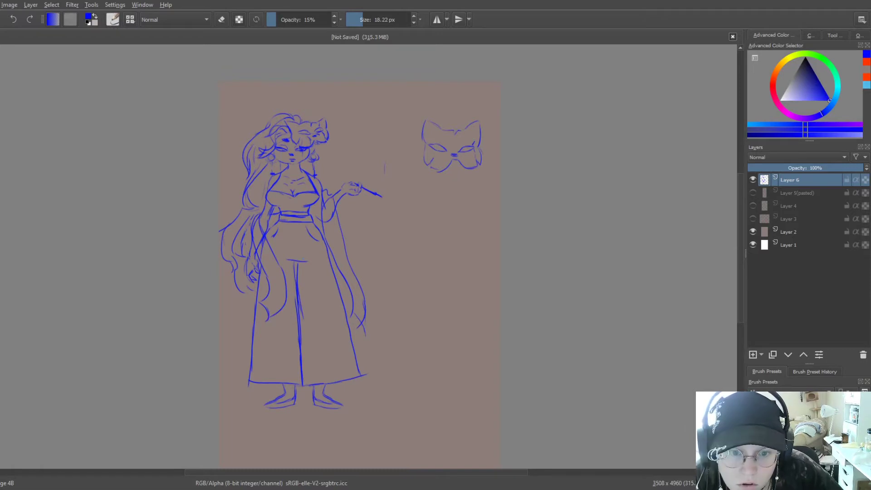
Step: Round off the mask, add a dark palette dot, fade Layer 6 to 28% and pick red
drag(419, 174, 451, 180)
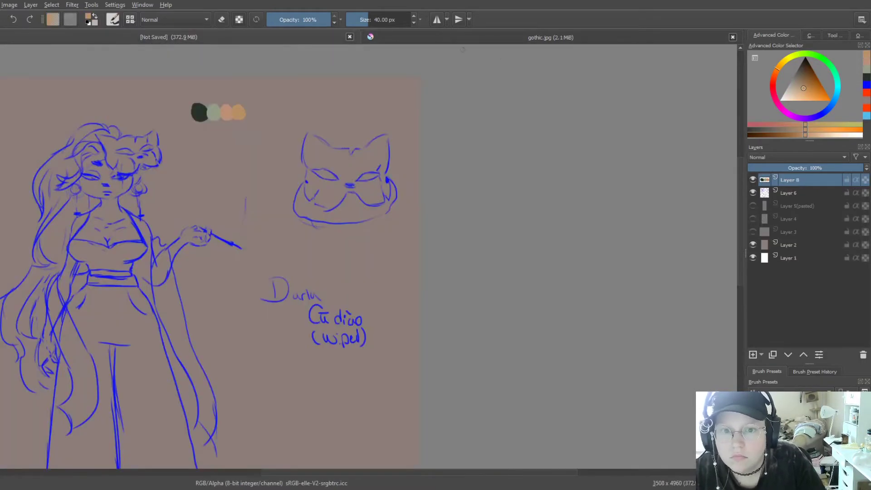
click(251, 111)
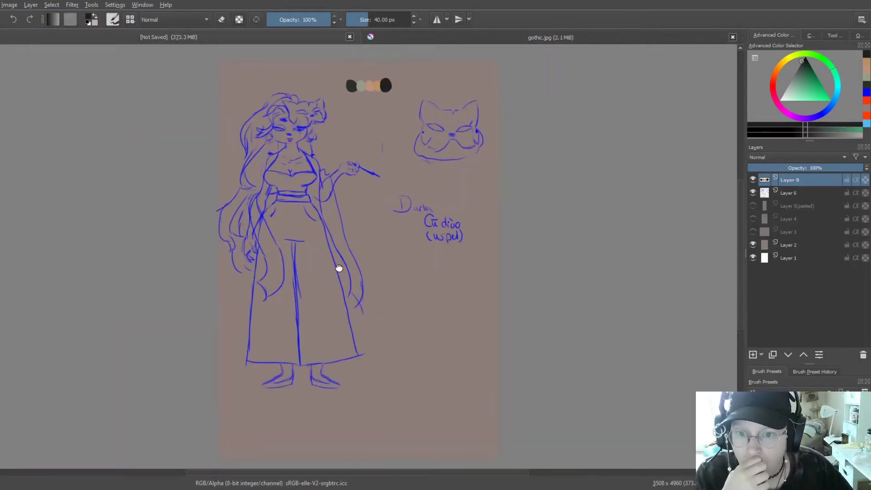
drag(853, 167, 780, 168)
click(804, 64)
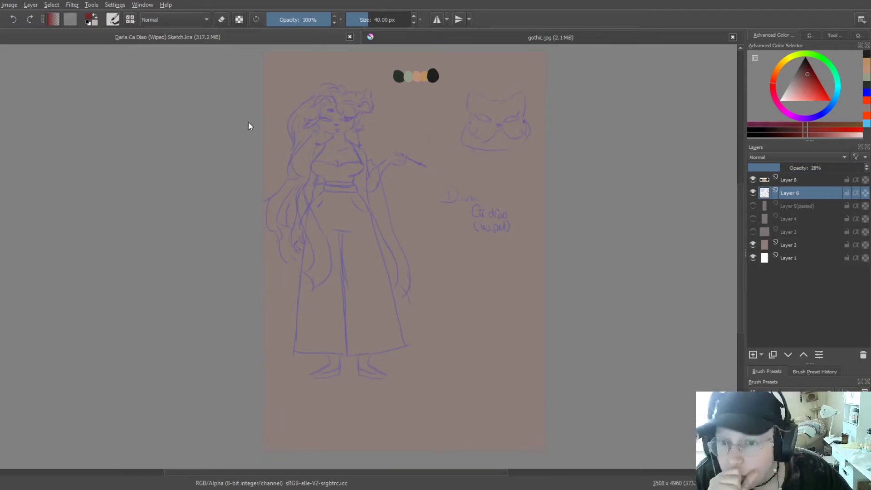
scroll(248, 121, up, 2)
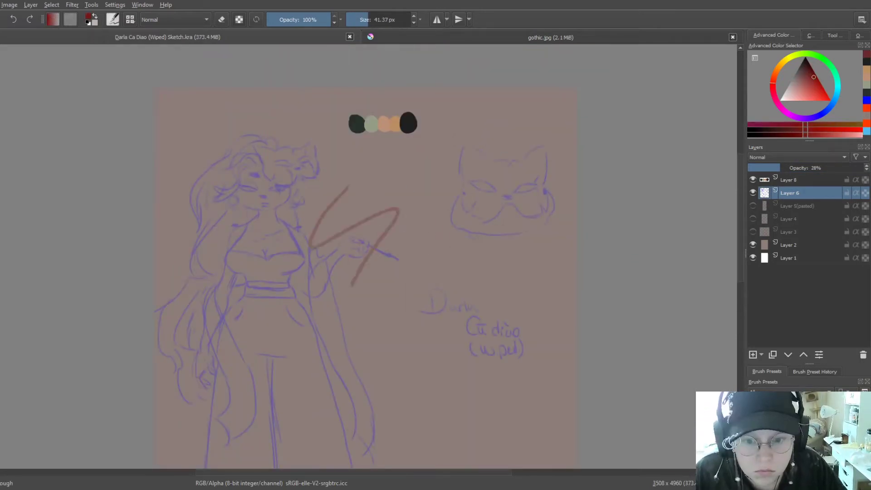
Step: Add a new line-art layer and try, then undo, a test stroke on the face
key(Insert)
drag(249, 213, 322, 184)
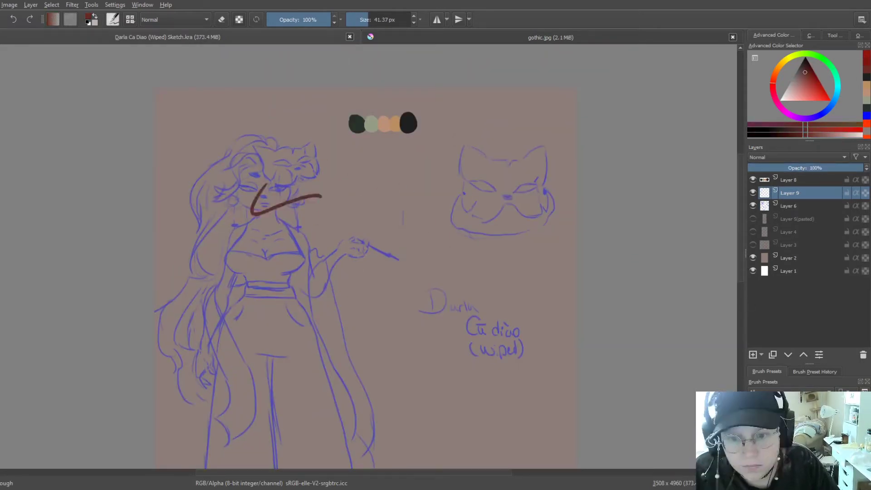
key(ctrl+z)
scroll(138, 188, up, 3)
scroll(365, 222, up, 2)
Step: Ink the jaw, chin, both neck sides and both shoulder lines in dark red
drag(346, 238, 411, 256)
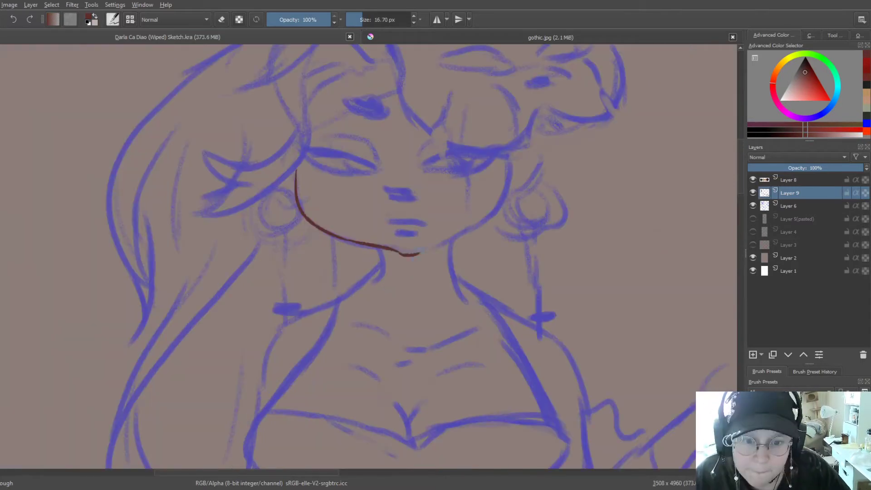
mouse_move(511, 162)
mouse_down()
mouse_move(422, 252)
mouse_move(465, 236)
mouse_up()
drag(383, 248, 372, 285)
drag(451, 240, 459, 300)
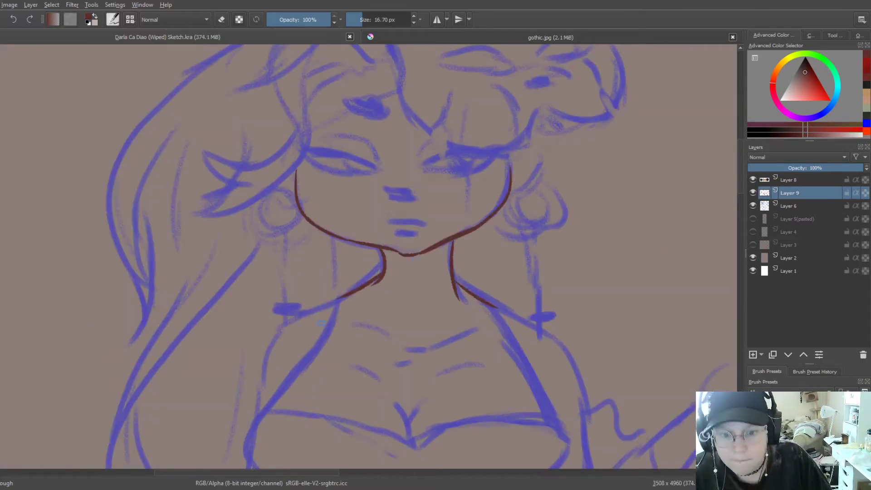
drag(338, 297, 262, 369)
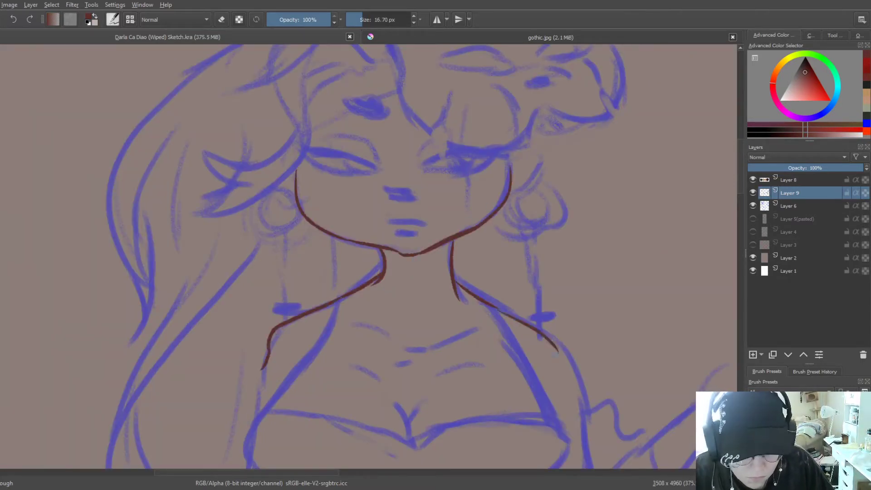
drag(494, 306, 578, 385)
key(ctrl+z)
mouse_move(494, 306)
mouse_down()
mouse_move(590, 381)
mouse_move(585, 408)
mouse_up()
key(ctrl+z)
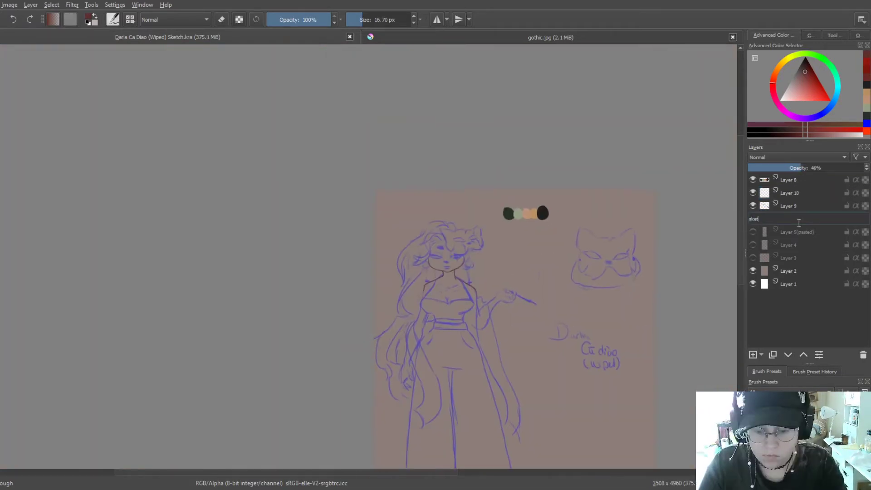
Step: Ink the left eye's lids and crease, the brow shape and the nose
drag(409, 242, 467, 269)
drag(354, 239, 467, 272)
mouse_move(450, 260)
mouse_down()
mouse_move(400, 246)
mouse_move(358, 272)
mouse_up()
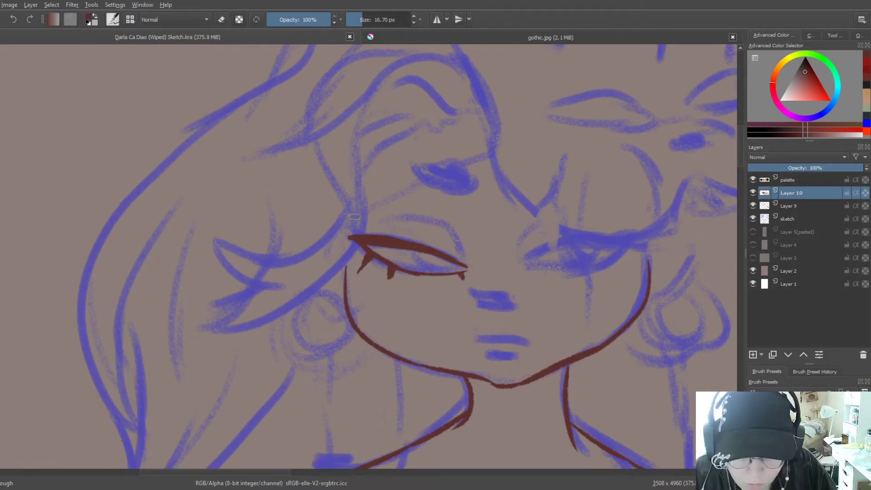
drag(357, 232, 469, 266)
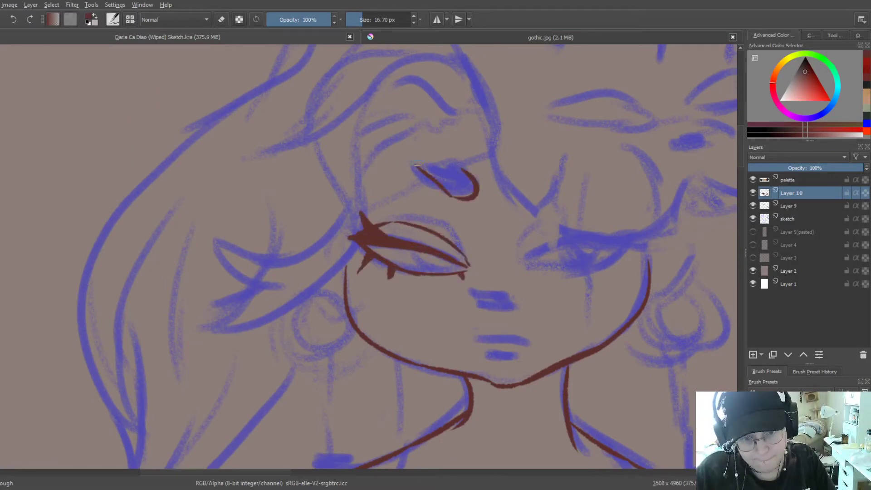
drag(416, 164, 461, 169)
drag(476, 303, 497, 301)
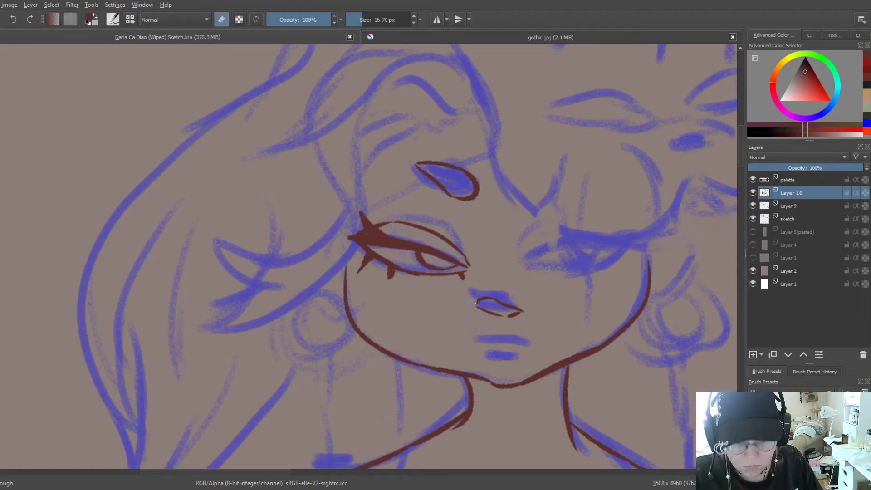
Step: Copy the finished left eye onto the right eye and merge it into the line layer
key(minus)
key(minus)
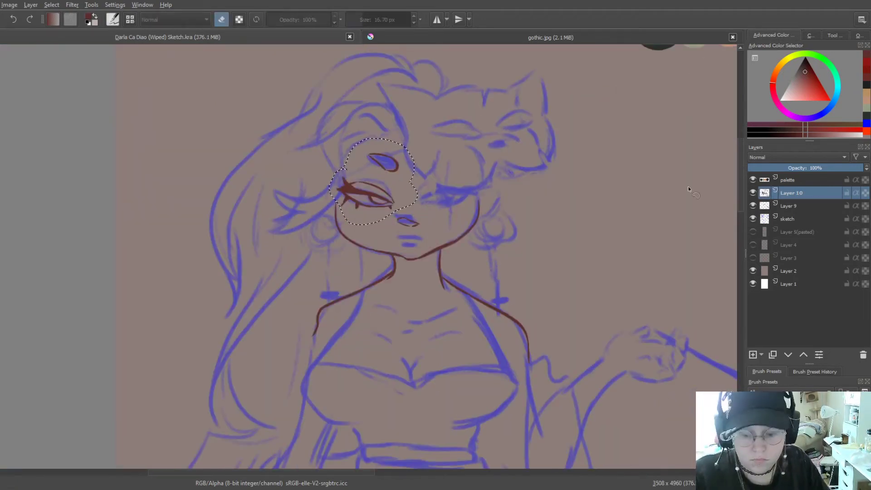
key(ctrl+c)
key(ctrl+v)
click(754, 193)
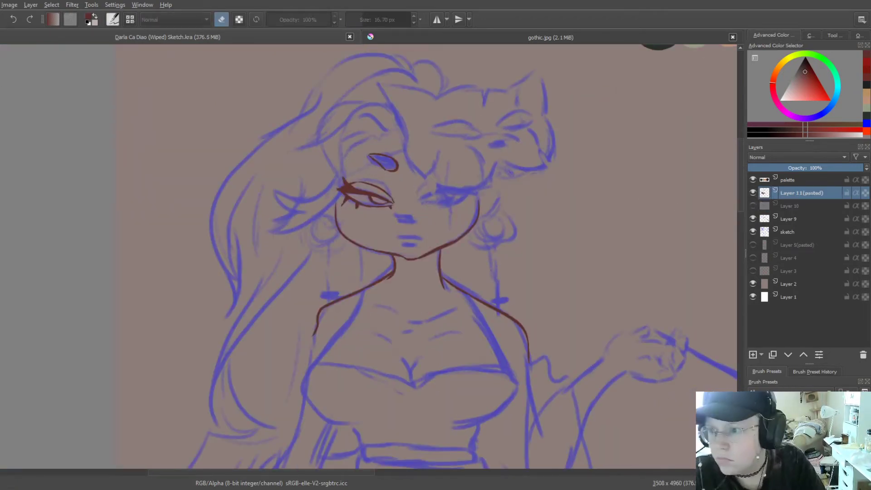
mouse_move(368, 195)
mouse_down()
mouse_move(538, 189)
mouse_move(447, 182)
mouse_up()
click(752, 206)
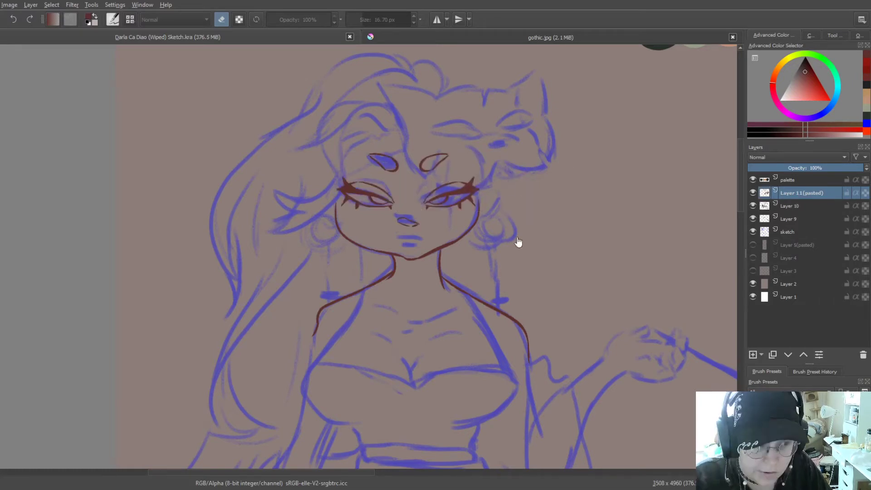
key(2)
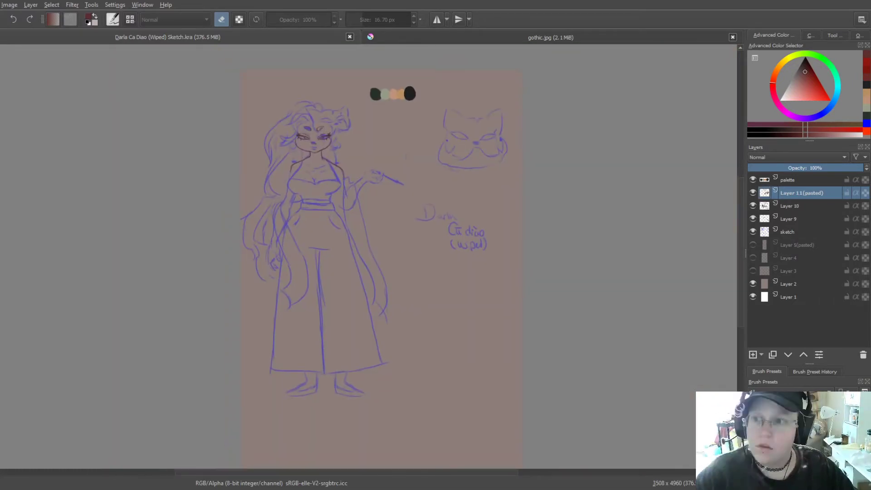
key(ctrl+e)
Step: Add a new layer, then on Layer 10 ink the hairline, cat ears and a brow stroke
key(Insert)
drag(340, 171, 431, 243)
scroll(410, 194, up, 4)
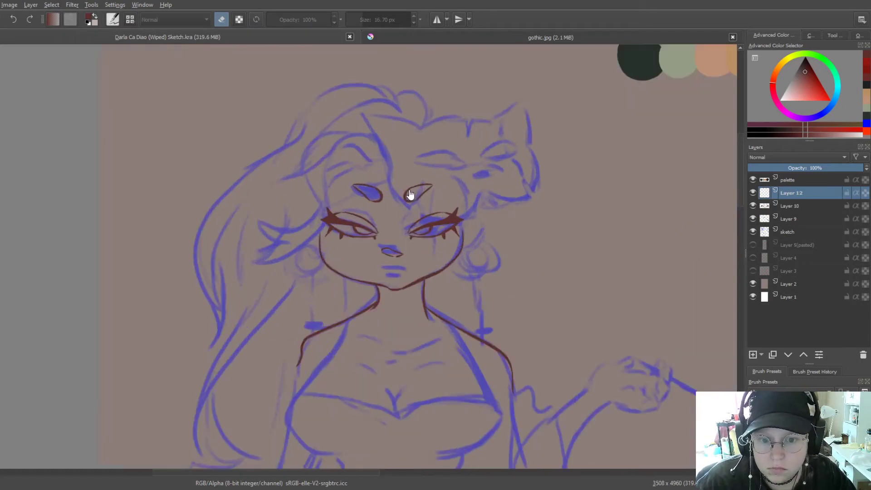
click(752, 207)
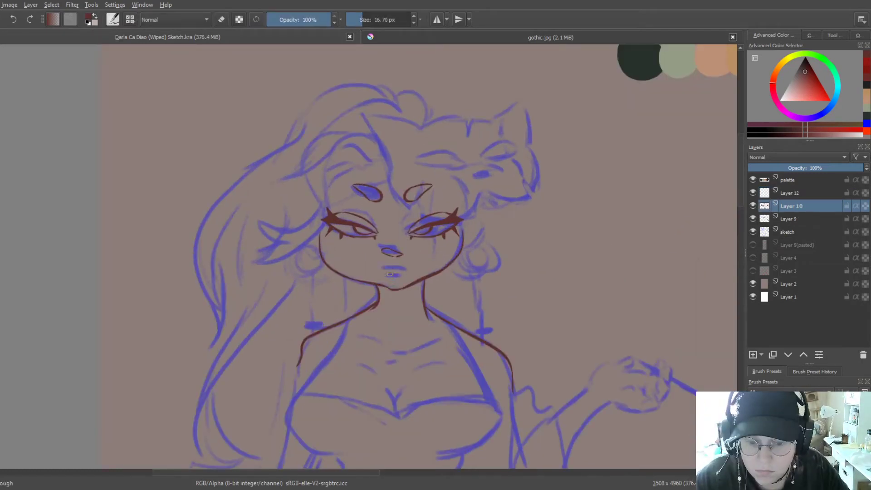
drag(383, 152, 458, 117)
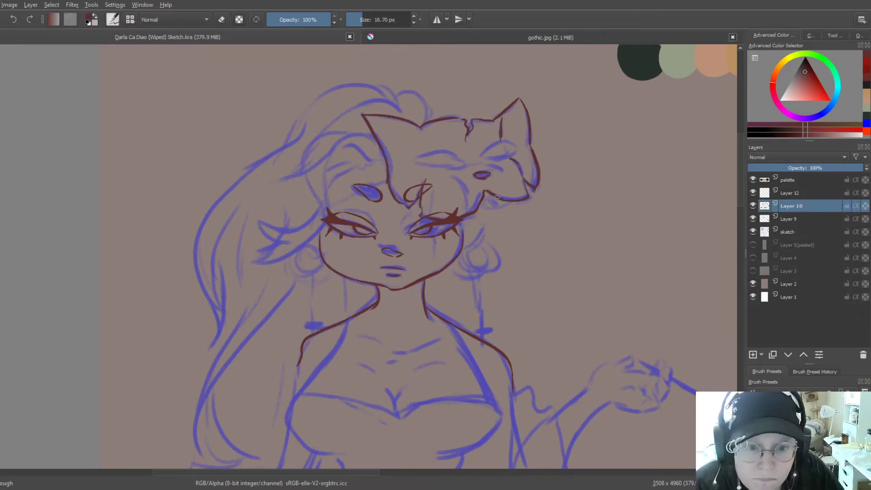
key(e)
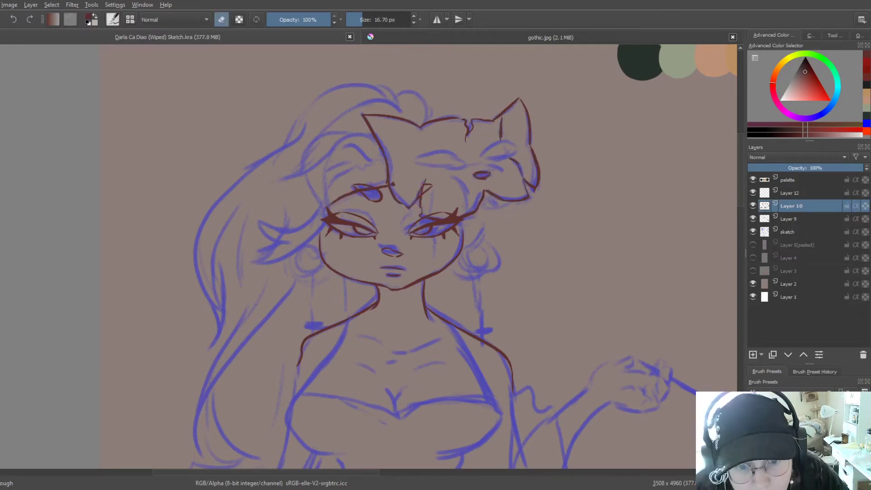
key(e)
drag(413, 160, 467, 157)
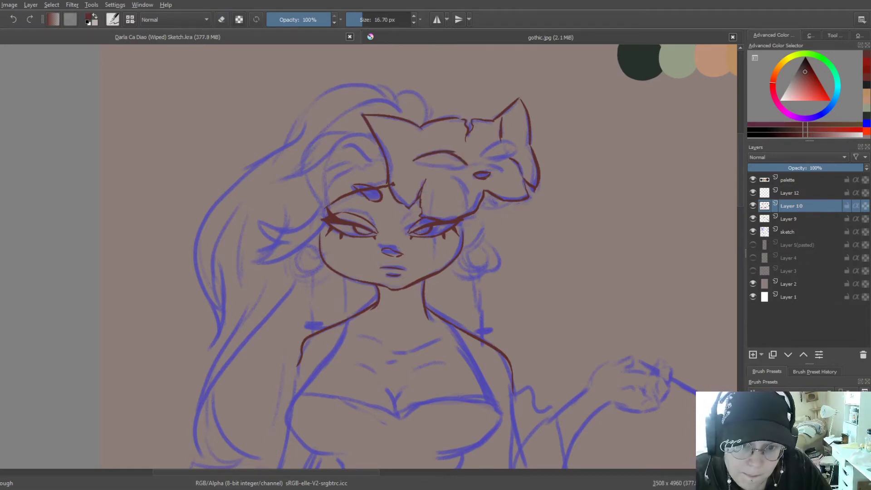
Step: Add a short mark on the right cheek and make Layer 12 the active layer
scroll(442, 168, down, 3)
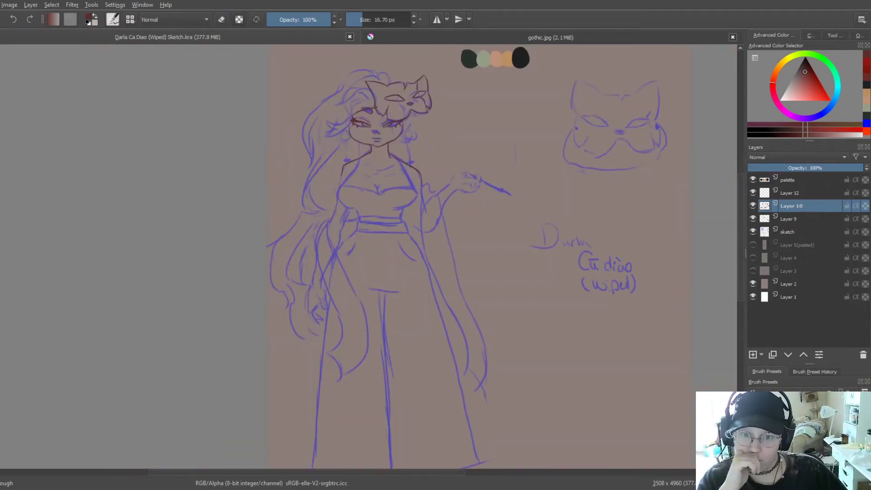
scroll(442, 168, down, 2)
scroll(472, 224, up, 8)
drag(472, 219, 476, 271)
key(e)
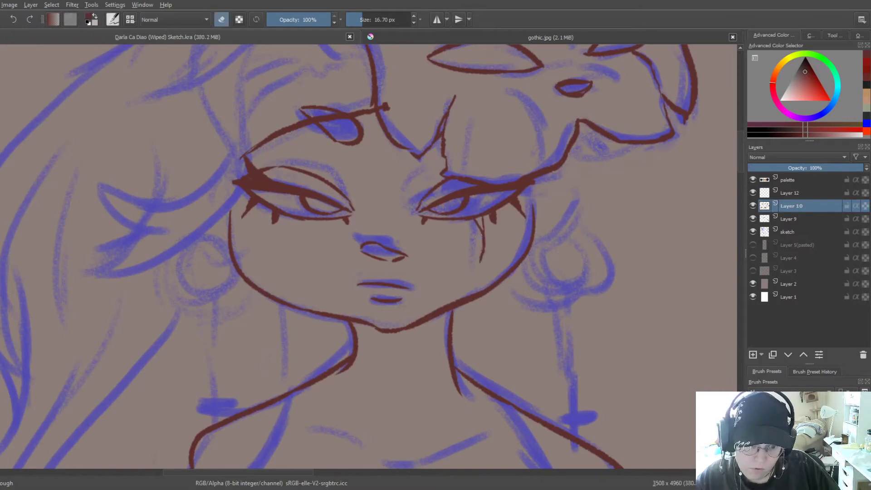
scroll(472, 225, down, 5)
key(Page_Up)
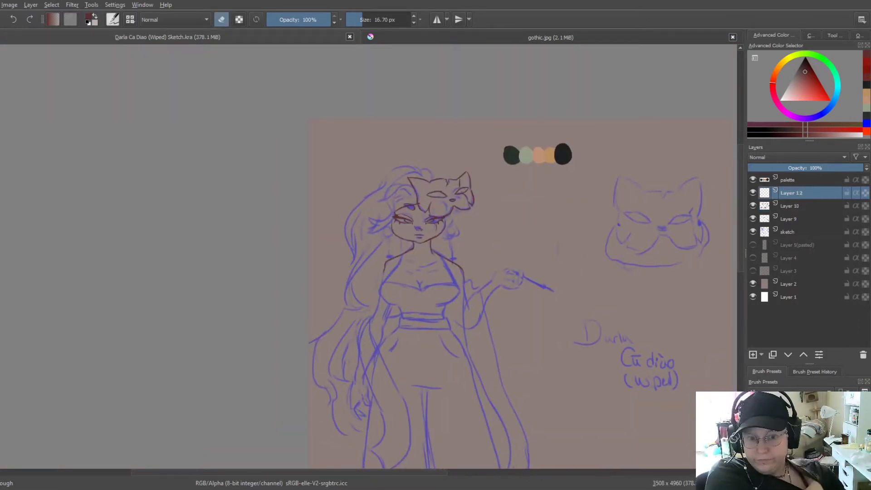
Step: Ink the hair arcs, looped lock, inner strands, bun curve and large outer arc
scroll(394, 188, up, 6)
key(e)
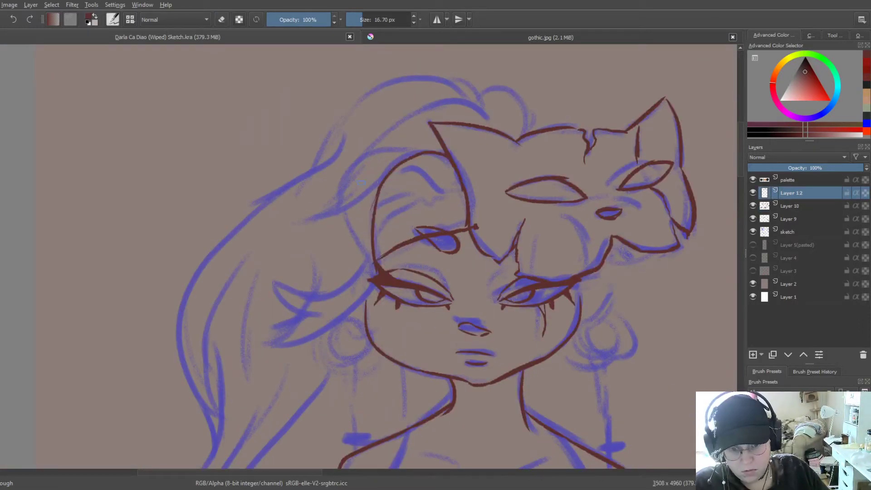
drag(374, 273, 424, 149)
mouse_move(372, 279)
mouse_down()
mouse_move(272, 327)
mouse_move(363, 264)
mouse_move(442, 174)
mouse_up()
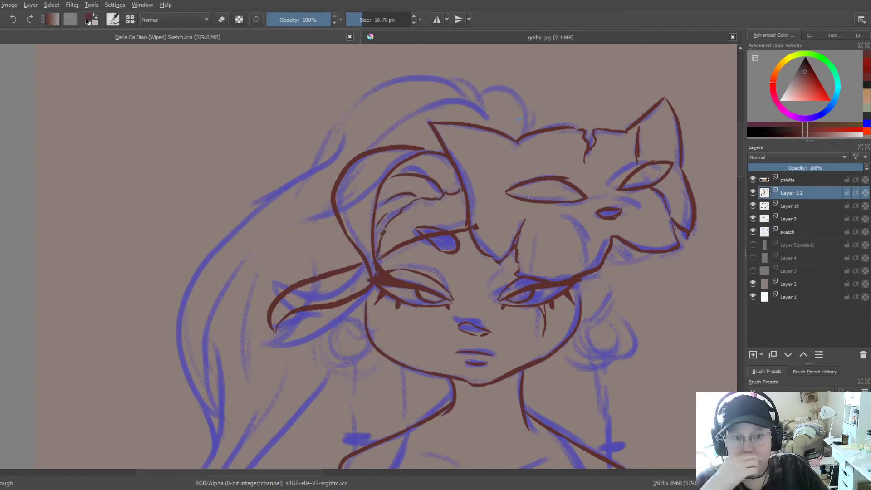
drag(359, 143, 527, 129)
drag(330, 195, 280, 219)
drag(365, 132, 347, 163)
drag(463, 93, 298, 172)
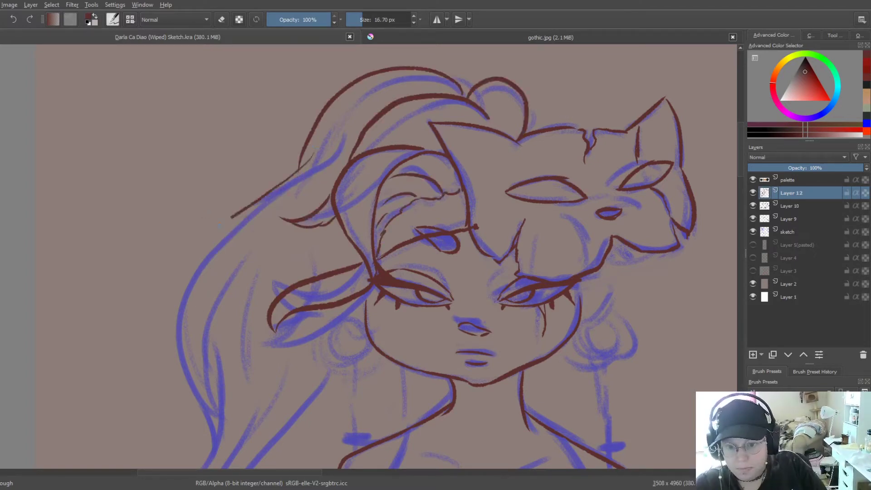
Step: Draw and extend the long outer and inner hair lines and strands down the left side
drag(219, 226, 189, 421)
drag(200, 267, 203, 426)
key(e)
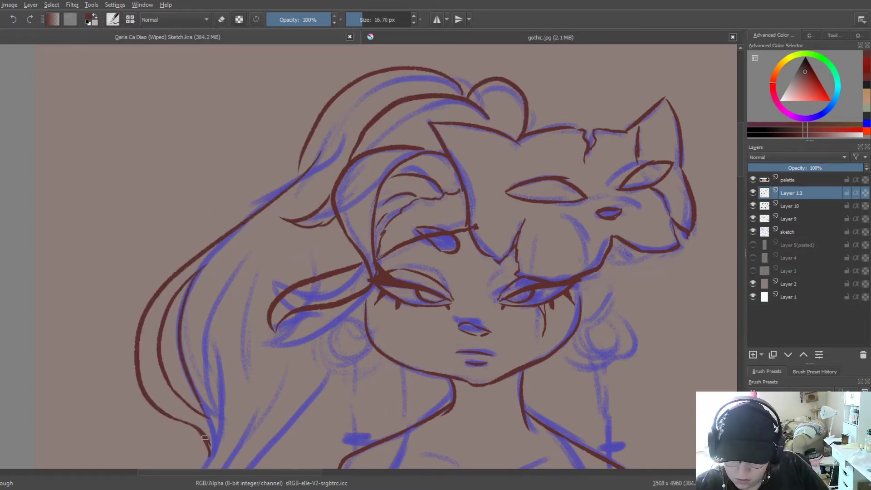
scroll(205, 437, down, 3)
drag(331, 207, 254, 401)
drag(236, 292, 275, 382)
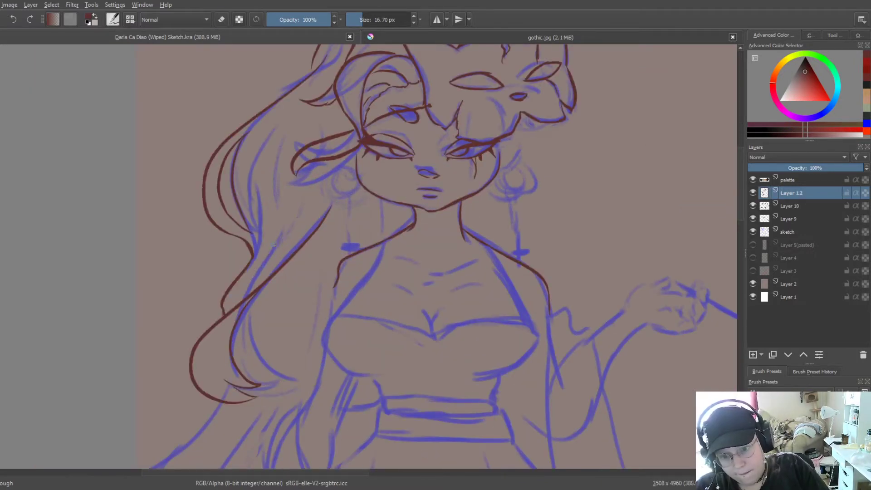
drag(297, 205, 230, 311)
drag(261, 141, 244, 197)
scroll(326, 245, down, 2)
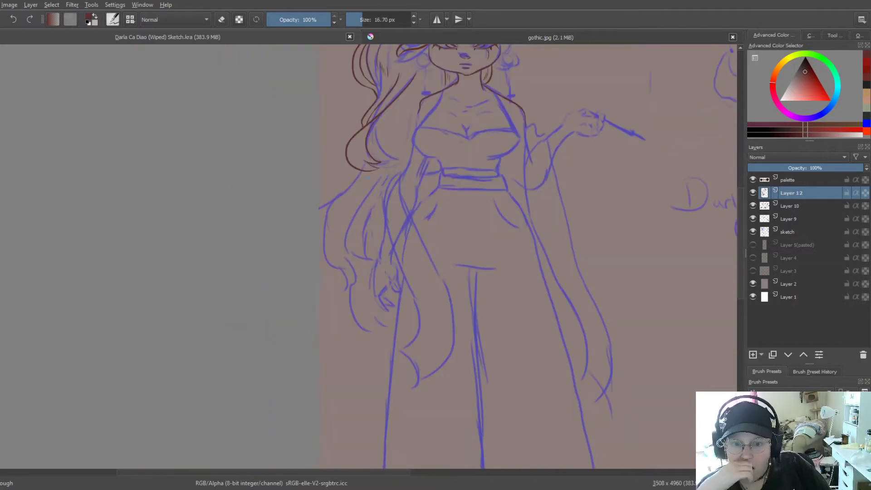
drag(361, 172, 324, 247)
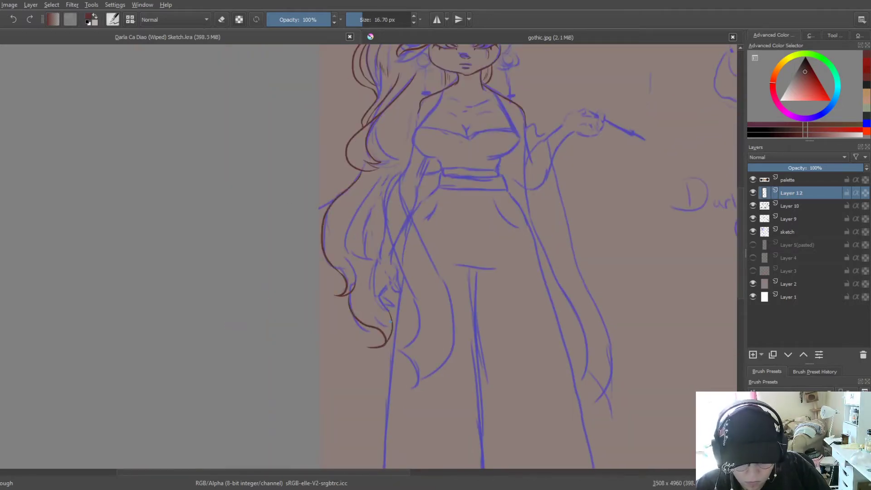
Step: Ink an inner curl in the lower left hair and add empty Layer 13 on top
scroll(361, 249, up, 2)
drag(399, 102, 373, 271)
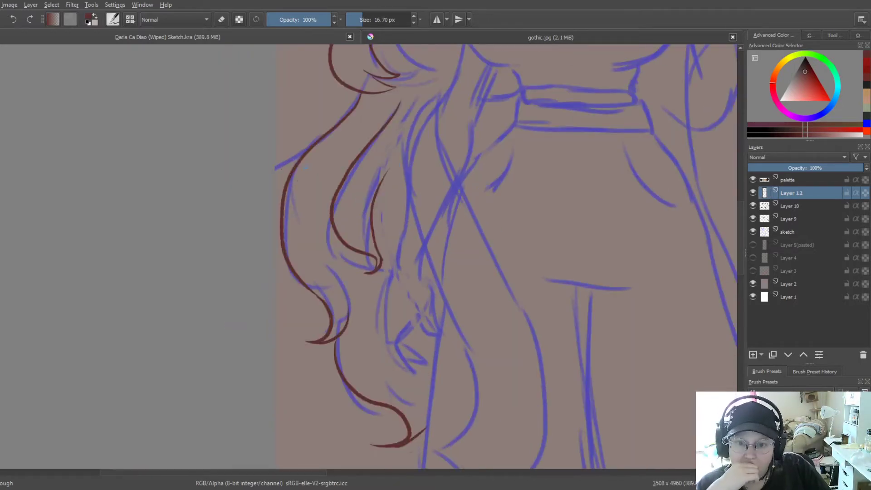
scroll(348, 361, down, 2)
scroll(368, 240, up, 3)
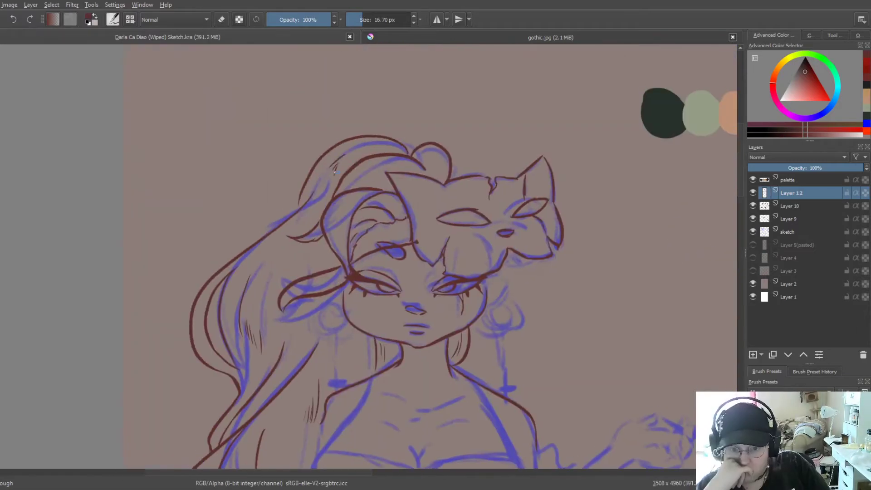
scroll(381, 50, down, 3)
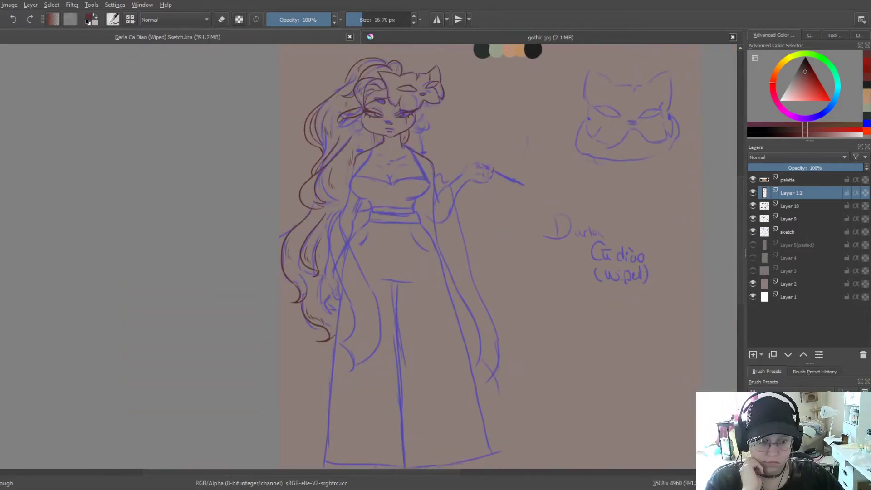
key(Insert)
scroll(408, 68, up, 3)
Step: Ink the right ear outline with a round hoop earring below it
scroll(569, 202, up, 2)
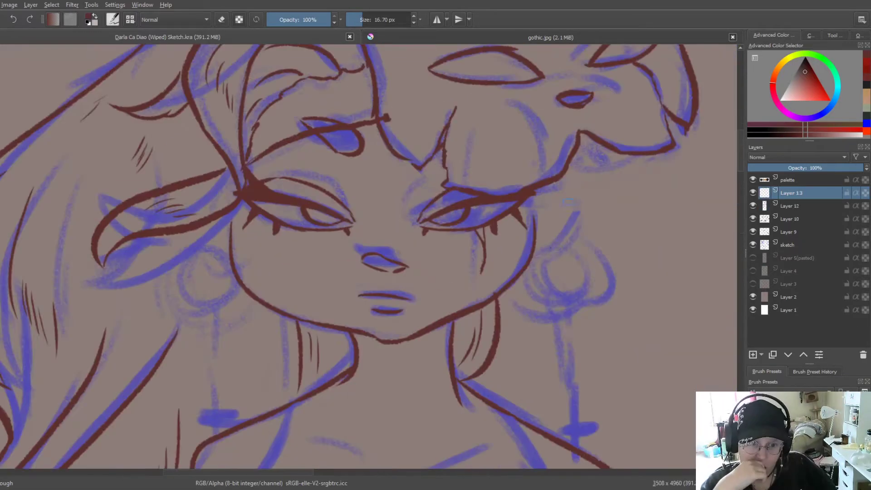
mouse_move(539, 193)
mouse_down()
mouse_move(551, 251)
mouse_move(526, 282)
mouse_move(537, 276)
mouse_up()
mouse_move(539, 240)
mouse_down()
mouse_move(560, 210)
mouse_move(547, 227)
mouse_up()
Step: Mirror a copy of the ear and earring to the left side and merge it into Layer 13
key(ctrl+r)
drag(497, 153, 615, 341)
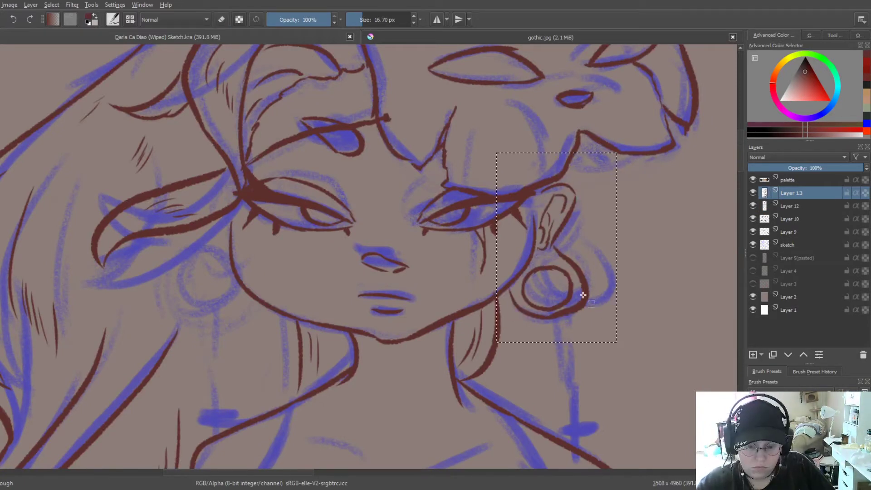
key(ctrl+c)
key(ctrl+v)
key(t)
drag(583, 295, 228, 291)
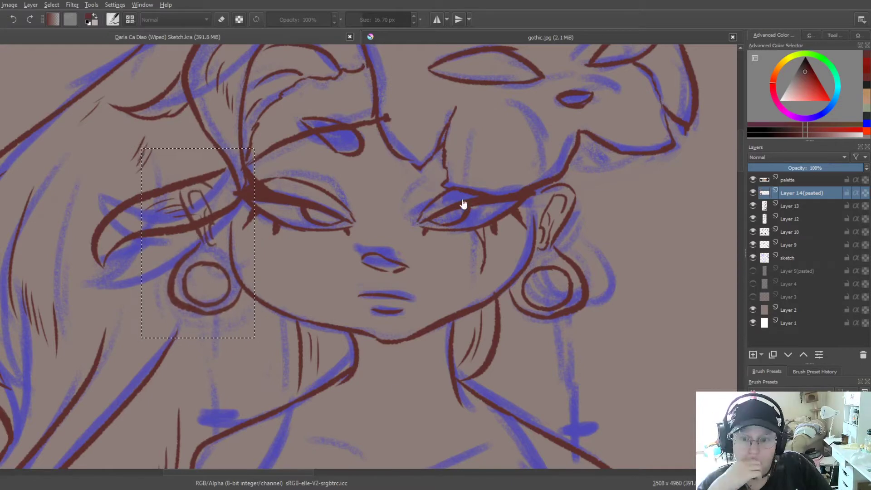
key(ctrl+e)
key(e)
key(minus)
key(minus)
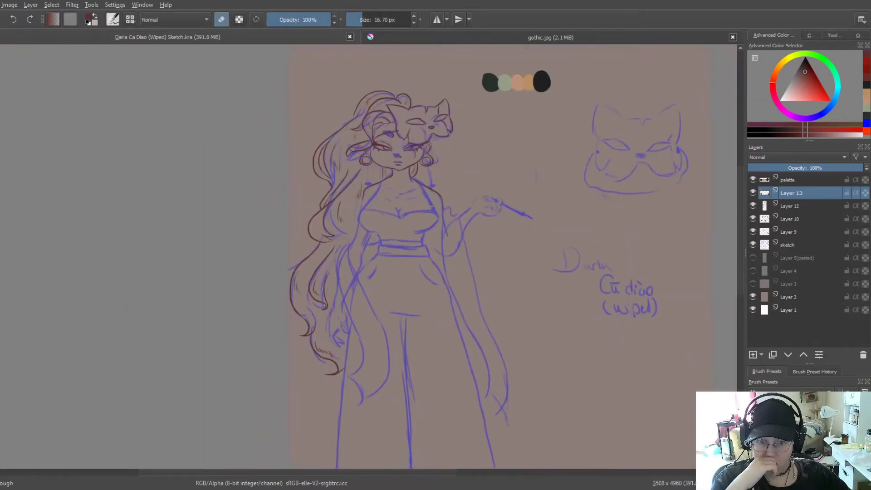
Step: On new Layer 15, draw long thin pendants hanging from the earrings
key(Insert)
scroll(403, 186, up, 10)
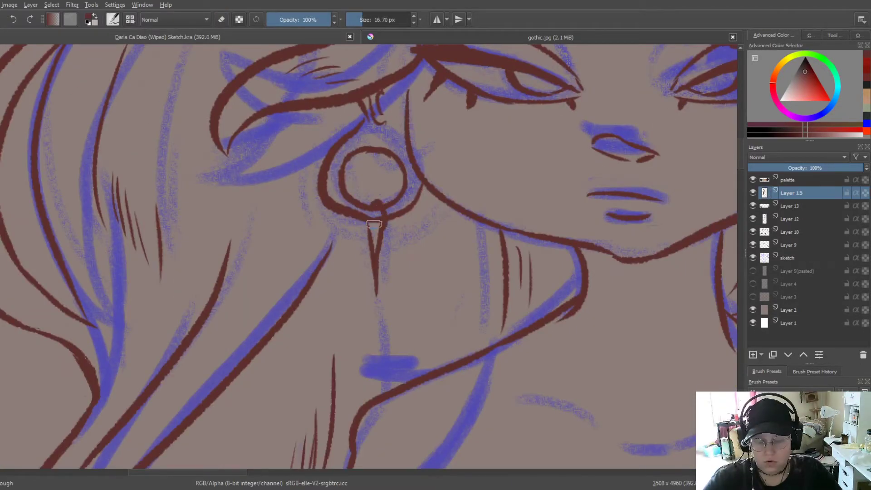
drag(371, 222, 364, 236)
drag(380, 227, 381, 285)
drag(380, 284, 380, 347)
key(ctrl+z)
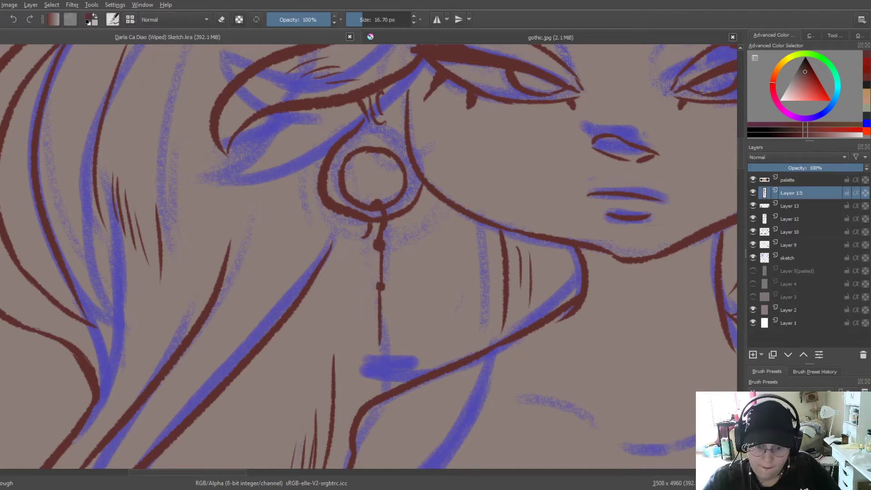
scroll(401, 181, down, 3)
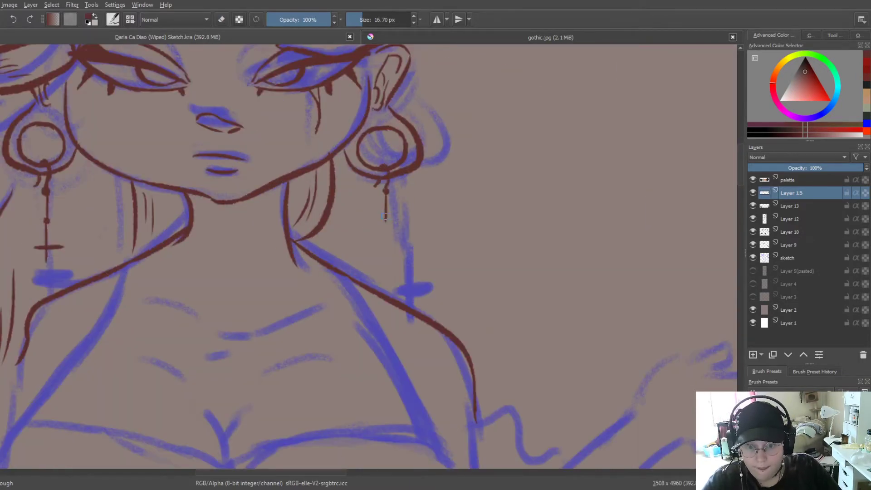
scroll(385, 217, down, 3)
scroll(385, 217, down, 3)
scroll(385, 217, down, 2)
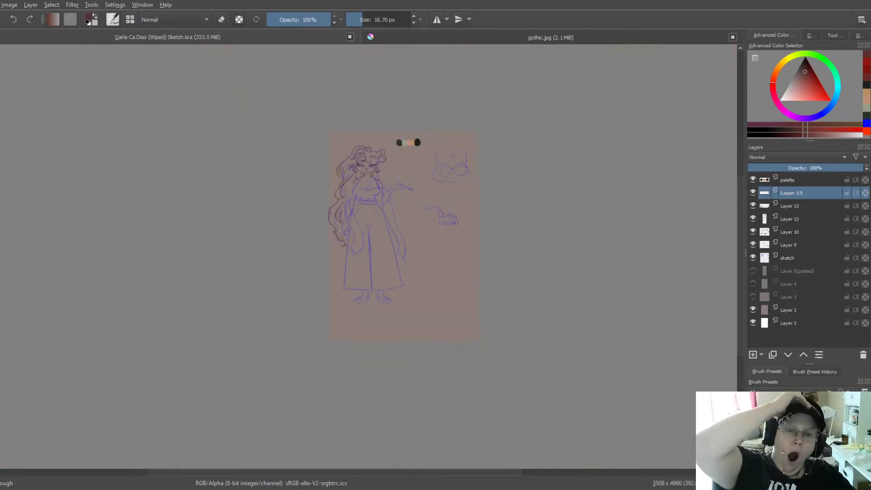
drag(362, 363, 369, 421)
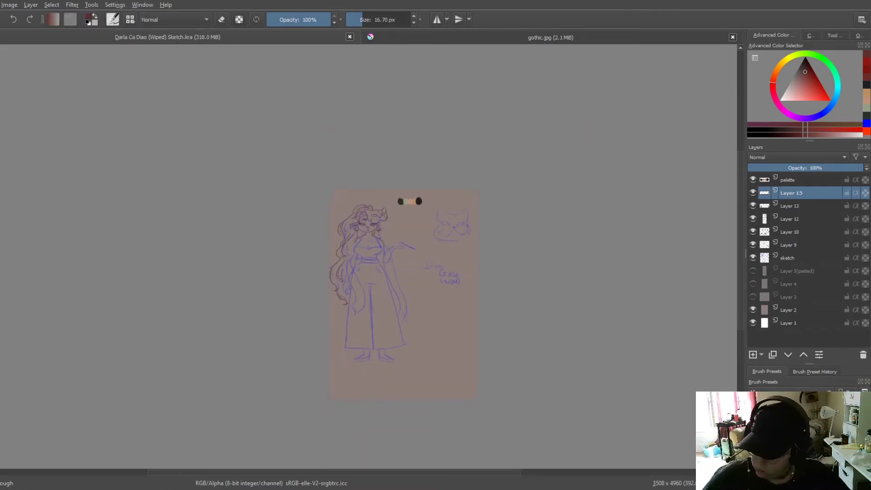
scroll(359, 252, up, 5)
Step: Ink the neck-to-chest line, mirror a copy to the right side, and merge it into Layer 15
drag(371, 124, 306, 234)
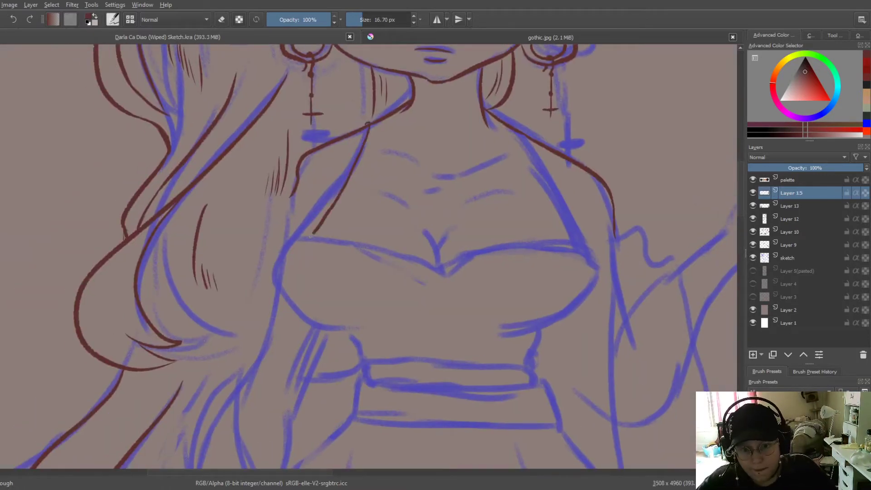
key(ctrl+z)
drag(368, 126, 305, 235)
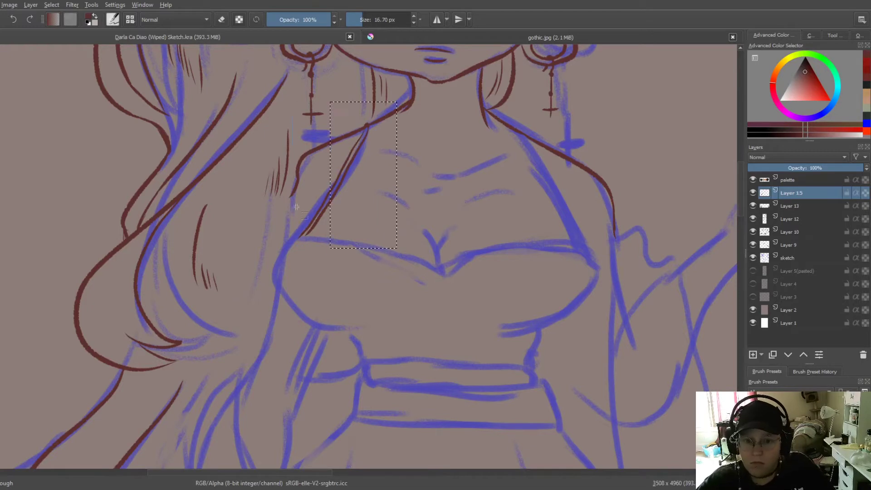
key(ctrl+c)
key(ctrl+v)
key(ctrl+t)
drag(338, 195, 531, 209)
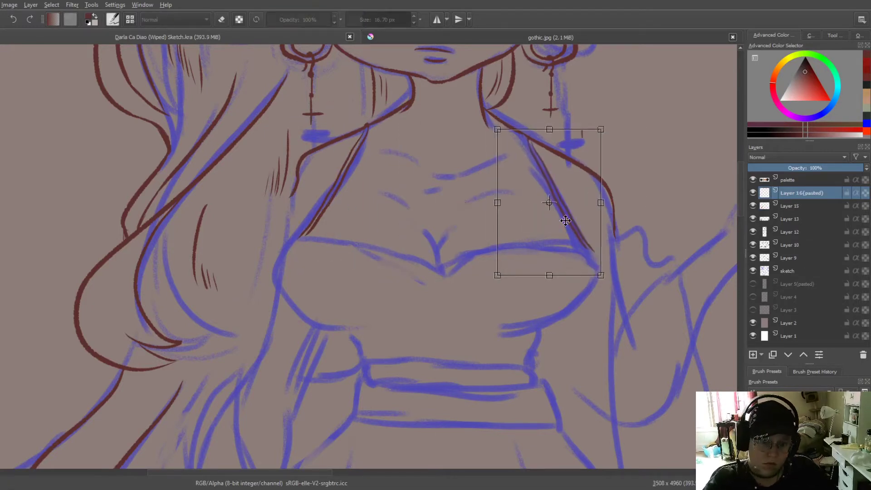
key(Return)
key(ctrl+e)
Step: Ink the chest's left curve and cross line, erasing to shorten the bottom-left line
key(b)
drag(277, 254, 303, 314)
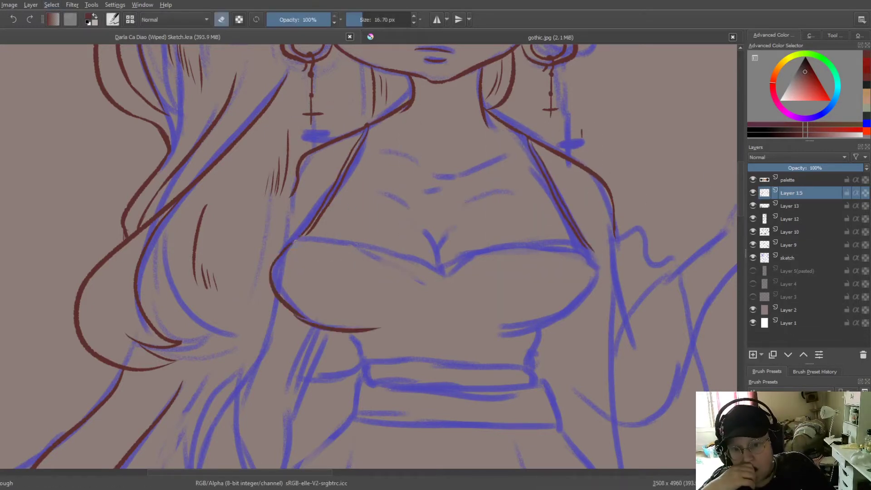
key(e)
mouse_move(303, 235)
mouse_down()
mouse_move(438, 264)
mouse_move(589, 249)
mouse_move(502, 337)
mouse_up()
key(e)
mouse_move(381, 327)
mouse_down()
mouse_move(295, 317)
mouse_move(496, 369)
mouse_up()
key(e)
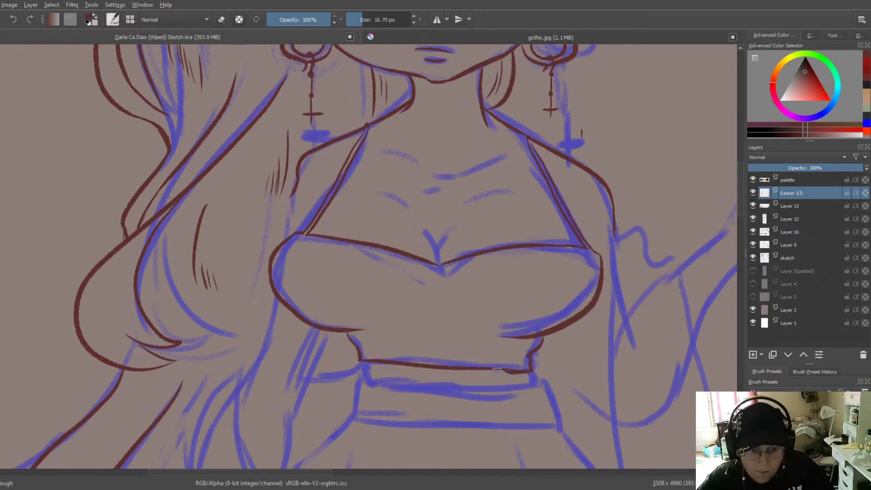
key(minus)
key(minus)
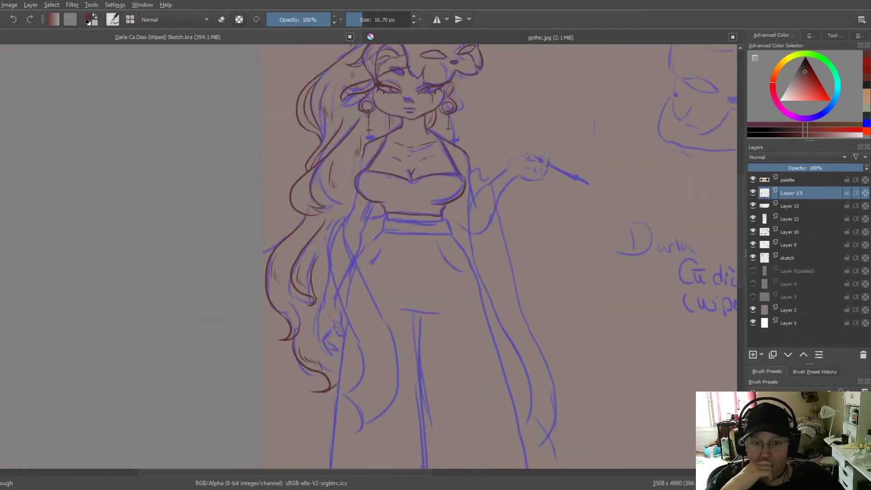
key(plus)
key(plus)
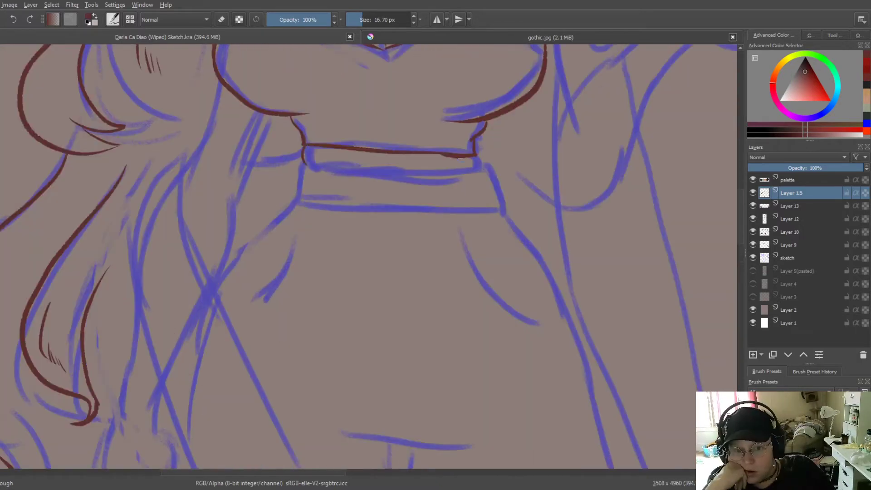
Step: Ink the waistband's top, bottom and right edges plus its vertical stripes in dark red
drag(471, 148, 486, 169)
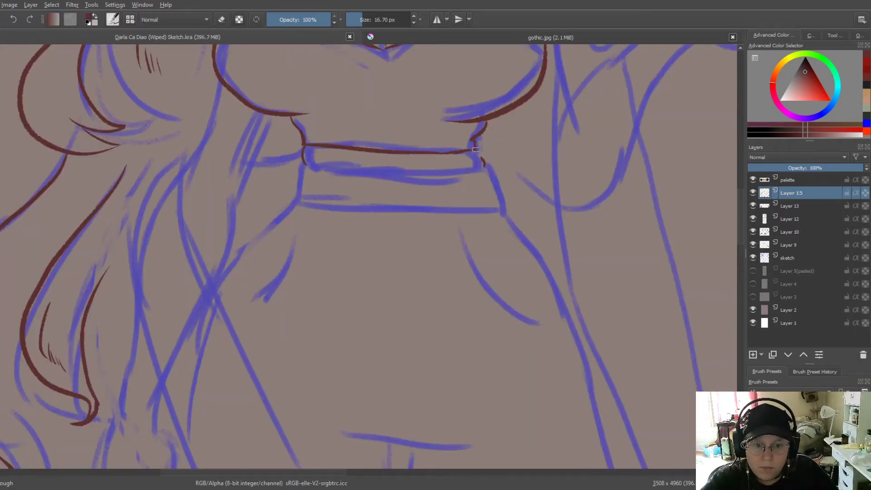
drag(303, 161, 508, 211)
drag(485, 170, 506, 210)
drag(306, 165, 488, 171)
mouse_move(311, 168)
mouse_down()
mouse_move(312, 206)
mouse_move(321, 207)
mouse_up()
drag(350, 172, 349, 210)
mouse_move(447, 173)
mouse_down()
mouse_move(446, 222)
mouse_move(460, 211)
mouse_up()
drag(489, 171, 490, 217)
key(e)
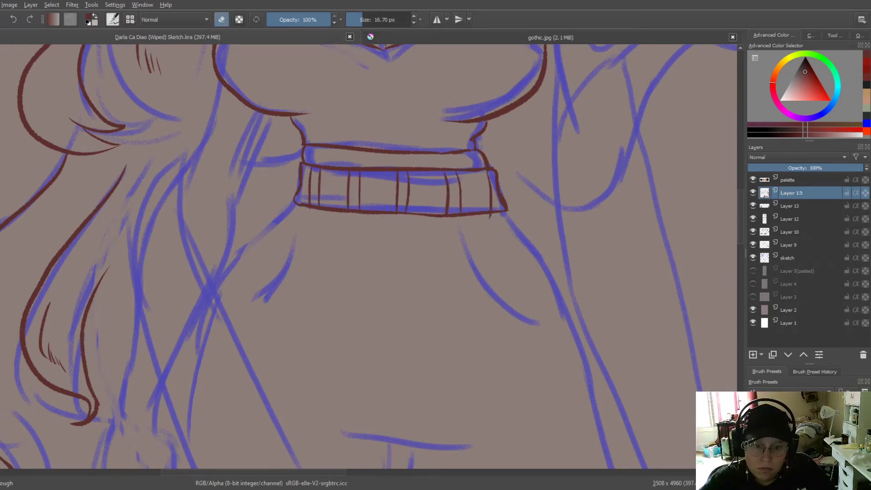
key(e)
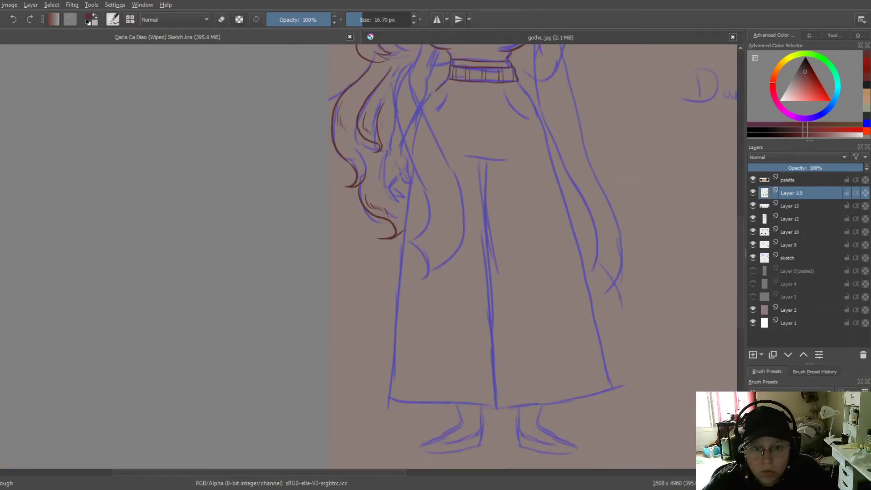
Step: Ink the robe's left and right edges, centre fold and hem along the bottom
drag(429, 99, 391, 353)
key(ctrl+z)
drag(403, 231, 386, 406)
mouse_move(518, 82)
mouse_down()
mouse_move(553, 163)
mouse_move(589, 320)
mouse_up()
drag(588, 306, 607, 380)
key(ctrl+z)
drag(480, 159, 495, 410)
scroll(489, 381, up, 2)
mouse_move(284, 406)
mouse_down()
mouse_move(505, 426)
mouse_move(686, 419)
mouse_up()
key(e)
scroll(559, 438, down, 3)
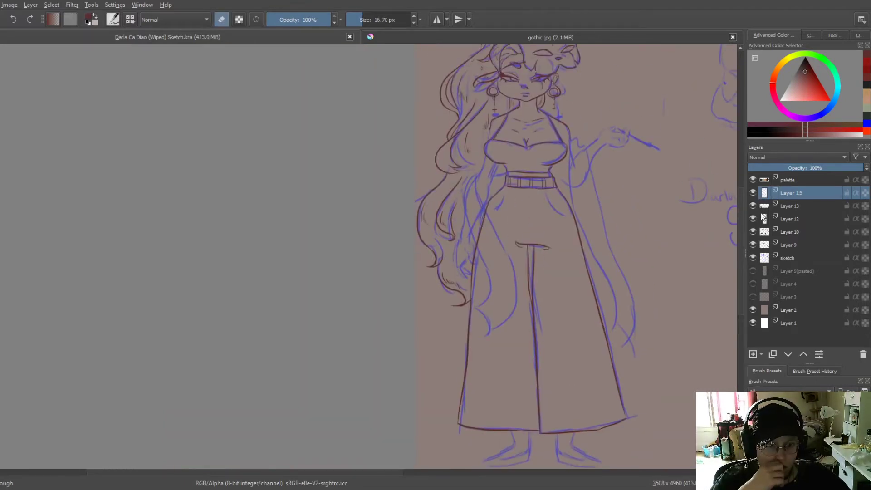
Step: Add Layer 17 above Layer 15 and ink a hair strand on the left side
click(752, 355)
key(e)
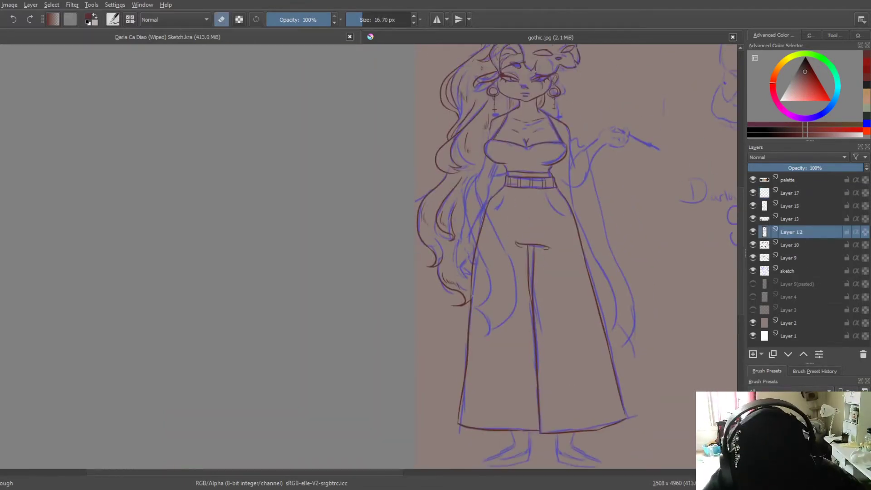
scroll(514, 233, up, 3)
mouse_move(417, 76)
mouse_down()
mouse_move(378, 157)
mouse_move(390, 227)
mouse_up()
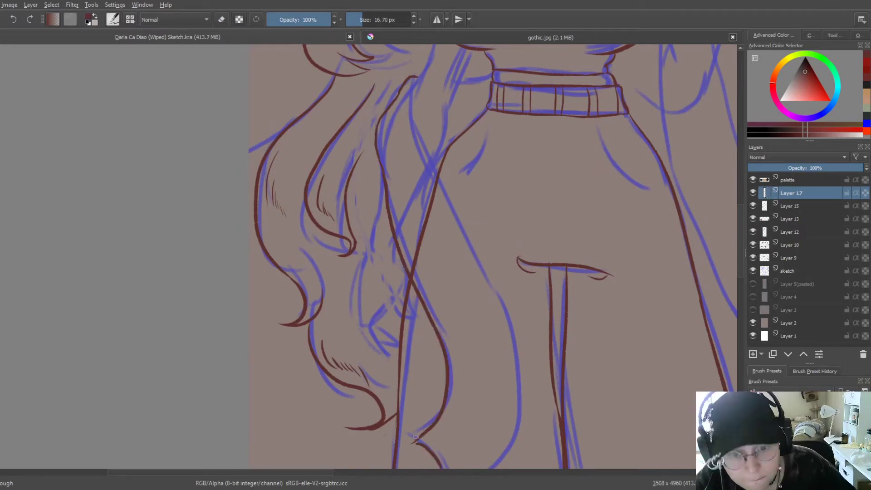
scroll(390, 226, down, 3)
scroll(390, 227, up, 2)
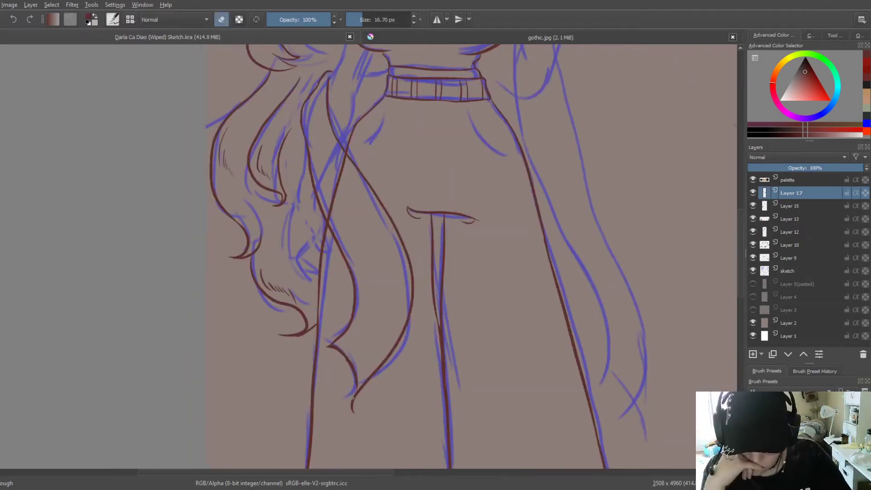
Step: Ink a long hair curve and the outline of the raised arm
drag(347, 154, 358, 389)
scroll(362, 254, up, 1)
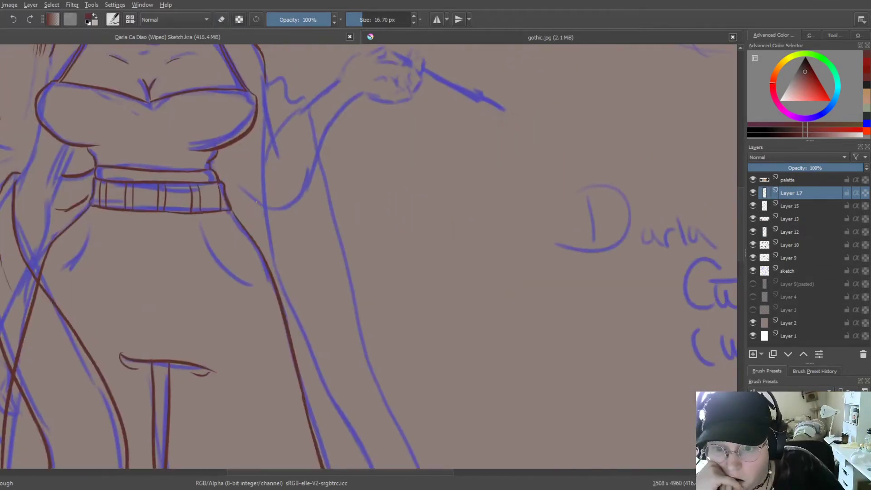
mouse_move(265, 97)
mouse_down()
mouse_move(310, 108)
mouse_move(298, 329)
mouse_up()
mouse_move(309, 109)
mouse_down()
mouse_move(334, 239)
mouse_move(414, 463)
mouse_up()
scroll(372, 250, down, 2)
drag(373, 249, 394, 369)
key(e)
scroll(373, 249, down, 5)
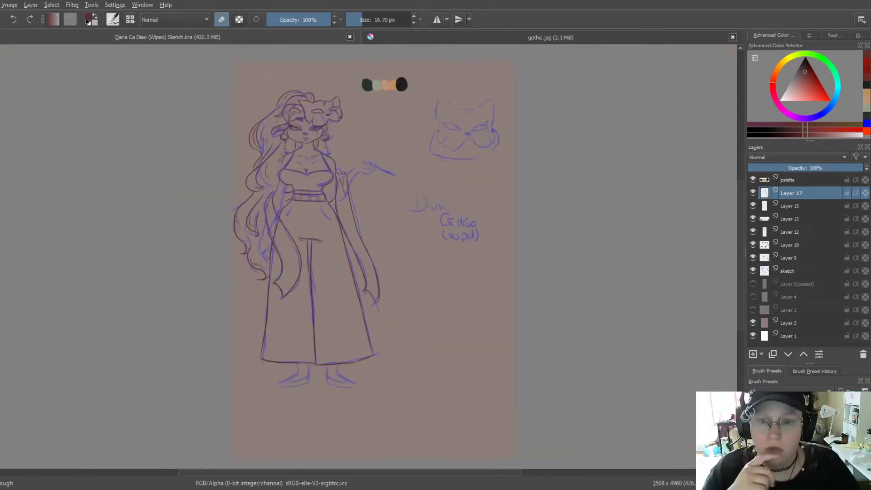
scroll(410, 220, up, 4)
Step: Add Layer 18 and ink a hair strand down the left side and strokes by the waistband
click(752, 354)
scroll(392, 185, up, 3)
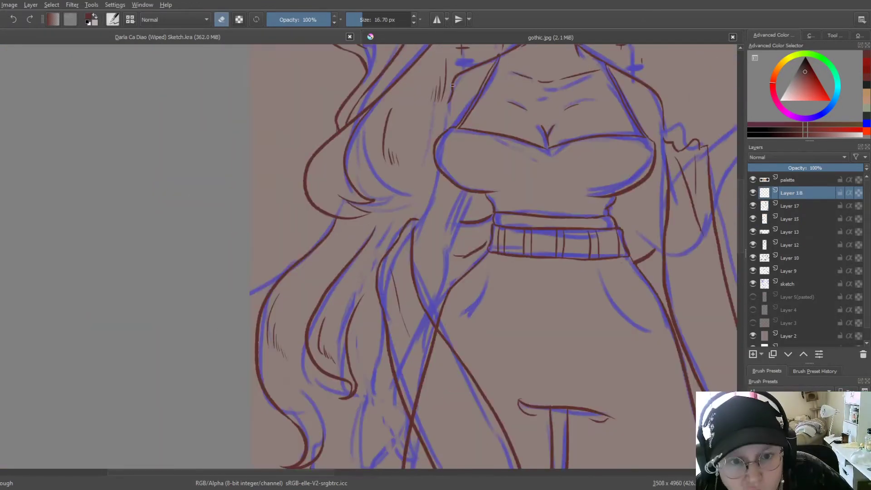
key(e)
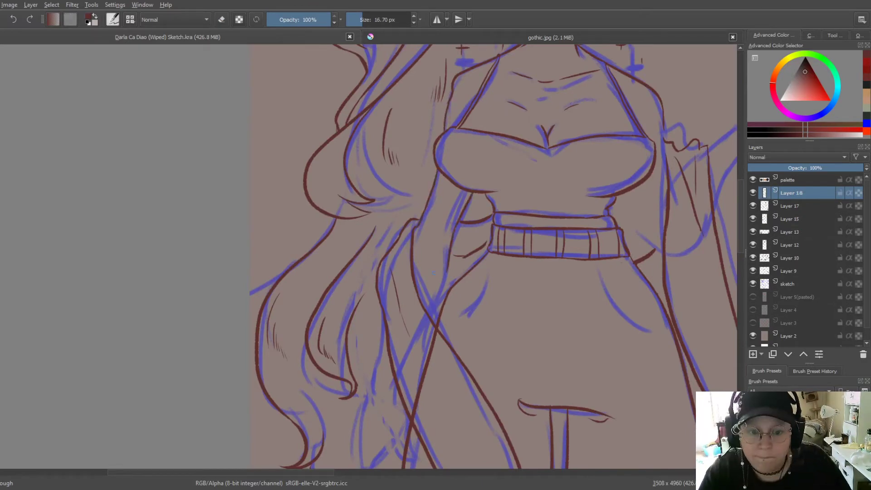
drag(434, 272, 465, 145)
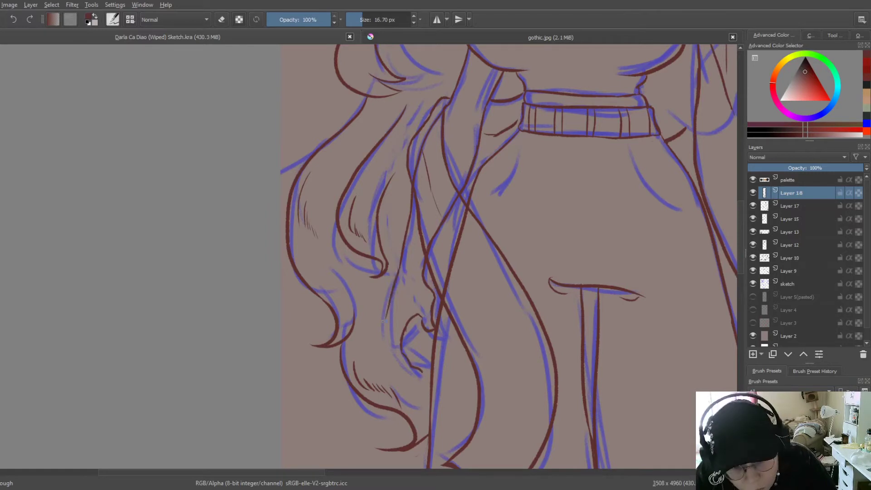
drag(388, 270, 416, 375)
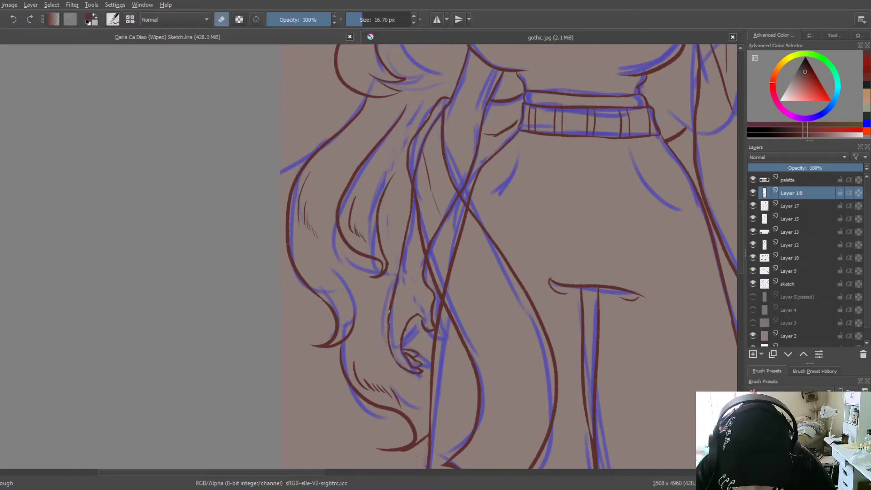
scroll(390, 254, up, 2)
key(e)
mouse_move(317, 230)
mouse_down()
mouse_move(371, 320)
mouse_move(327, 333)
mouse_up()
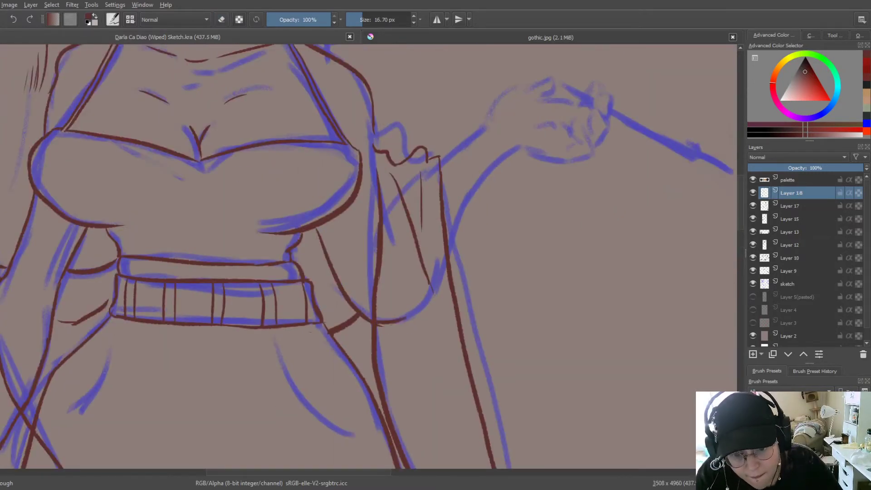
Step: Ink the raised arm up to the hand, outline the wand and its tip, and add a rising line
drag(375, 247, 484, 128)
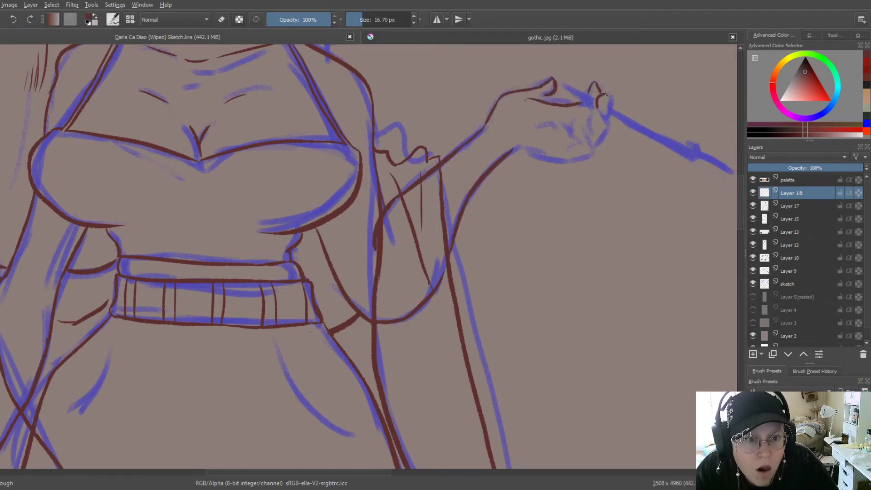
drag(569, 84, 595, 104)
drag(611, 103, 701, 161)
key(e)
scroll(429, 200, up, 2)
key(e)
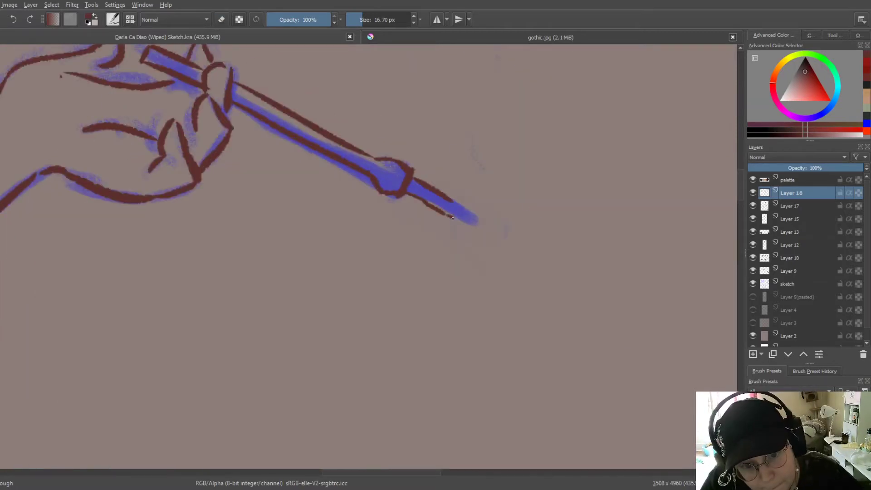
drag(474, 204, 501, 73)
scroll(499, 90, down, 3)
scroll(499, 136, down, 1)
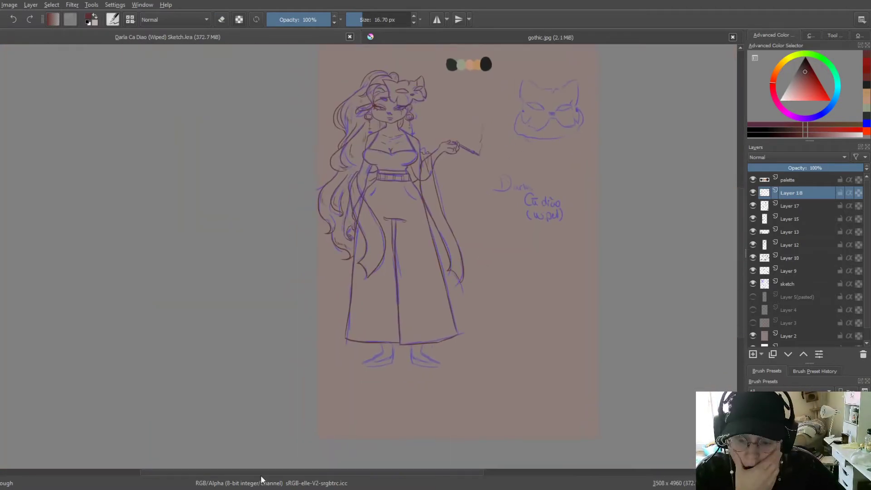
Step: Ink the left boot's front, back edge, curved toe and sole
scroll(380, 367, up, 5)
drag(378, 209, 333, 302)
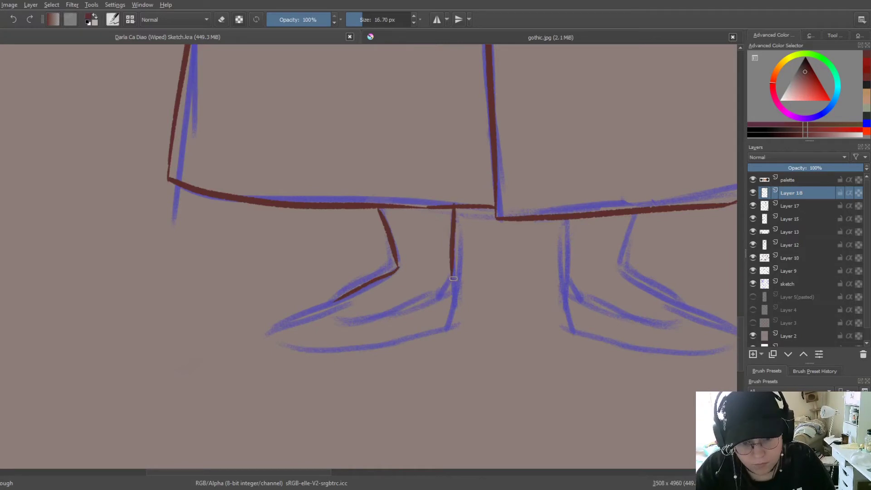
drag(453, 278, 446, 328)
drag(454, 280, 331, 305)
drag(279, 326, 448, 327)
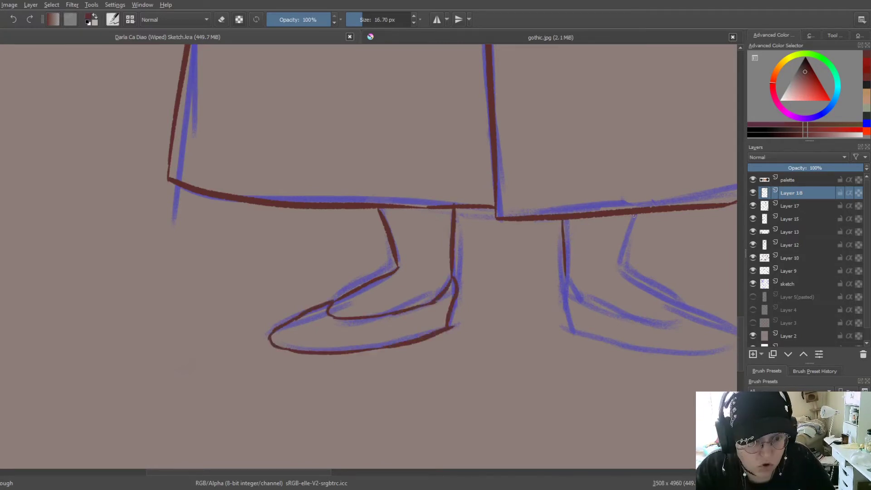
Step: Trace the right boot's front, toe and sole in dark red
drag(633, 214, 680, 304)
drag(565, 277, 570, 333)
drag(567, 281, 694, 323)
drag(567, 333, 723, 371)
drag(590, 317, 260, 199)
drag(362, 192, 395, 253)
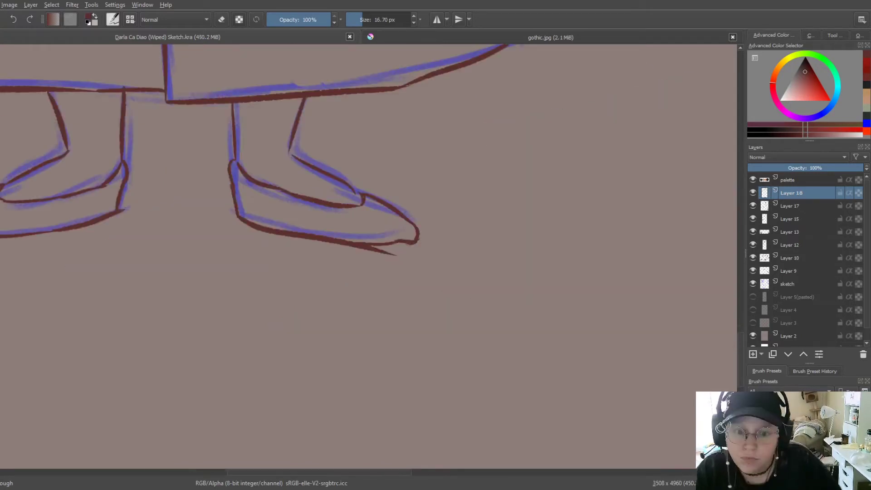
scroll(391, 254, down, 5)
scroll(479, 330, up, 5)
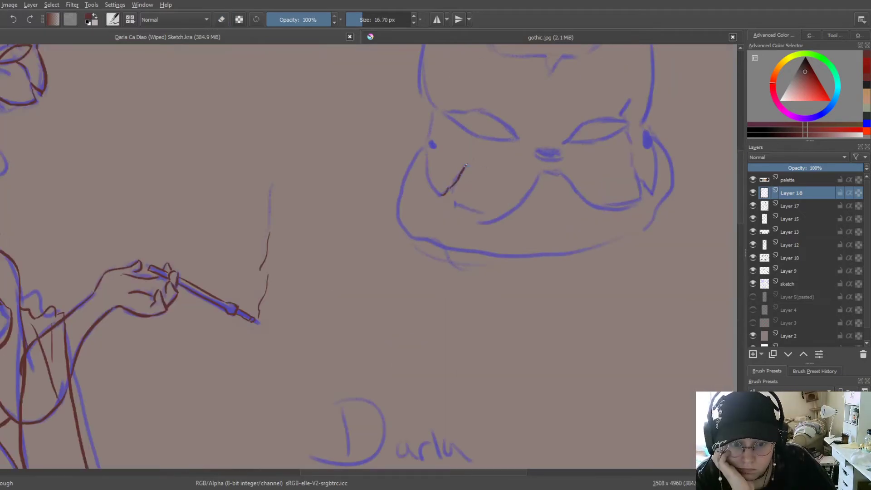
Step: Ink the cat mask's mouth, both ears and the left eye outline
drag(544, 172, 643, 187)
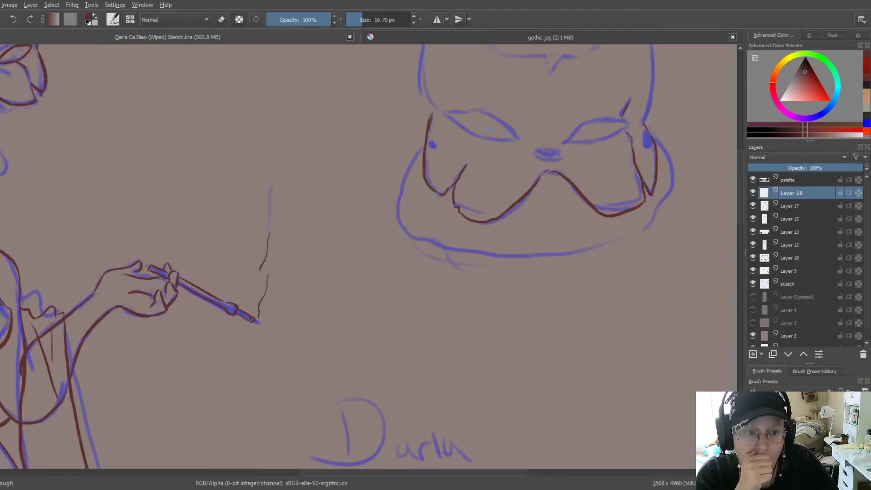
scroll(362, 254, up, 3)
drag(428, 194, 501, 125)
drag(569, 134, 646, 191)
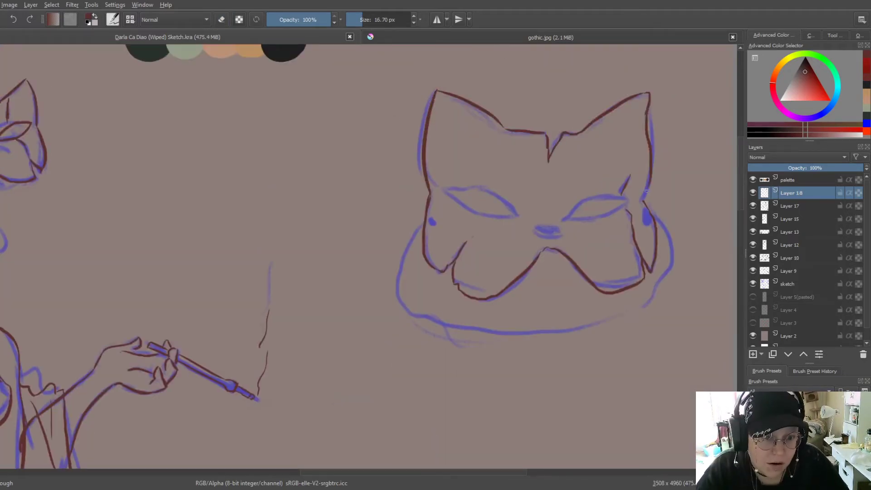
drag(443, 188, 475, 218)
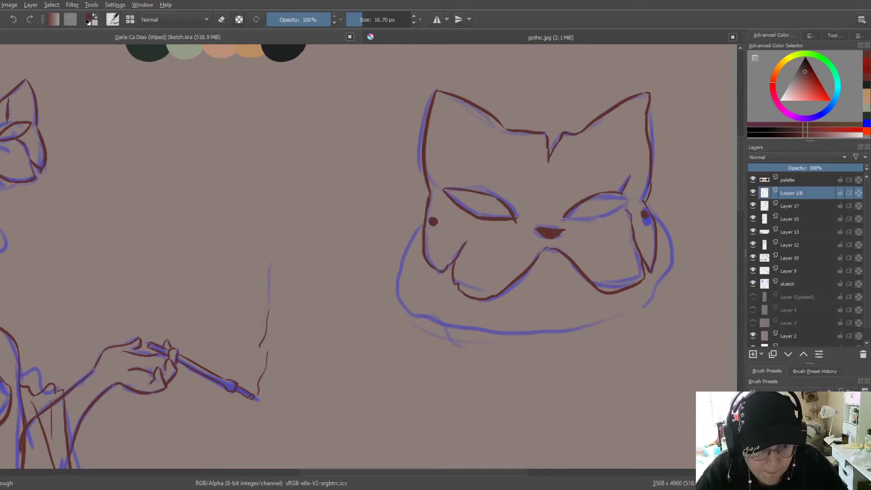
scroll(535, 254, down, 5)
Step: Merge the inked layers into Layer 9, hide the sketch, and letter the character's name heading
key(ctrl+e)
key(ctrl+e)
key(ctrl+e)
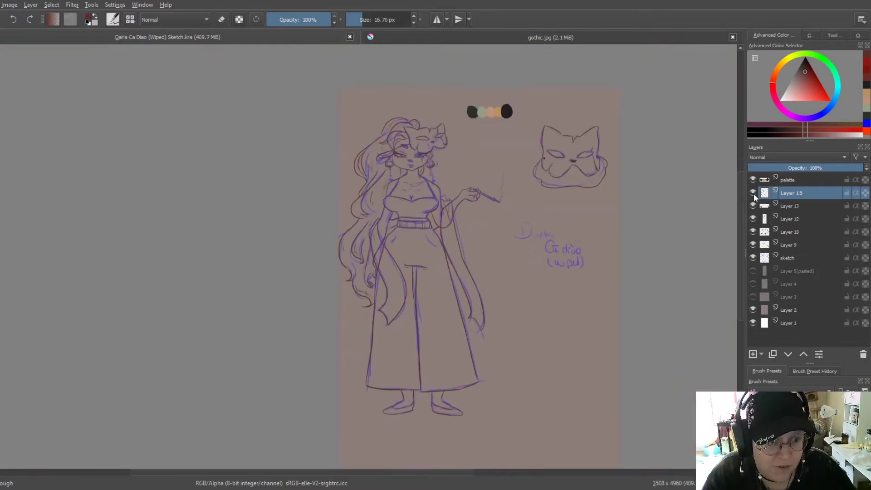
click(753, 205)
scroll(547, 236, up, 5)
drag(403, 184, 388, 230)
drag(454, 215, 499, 227)
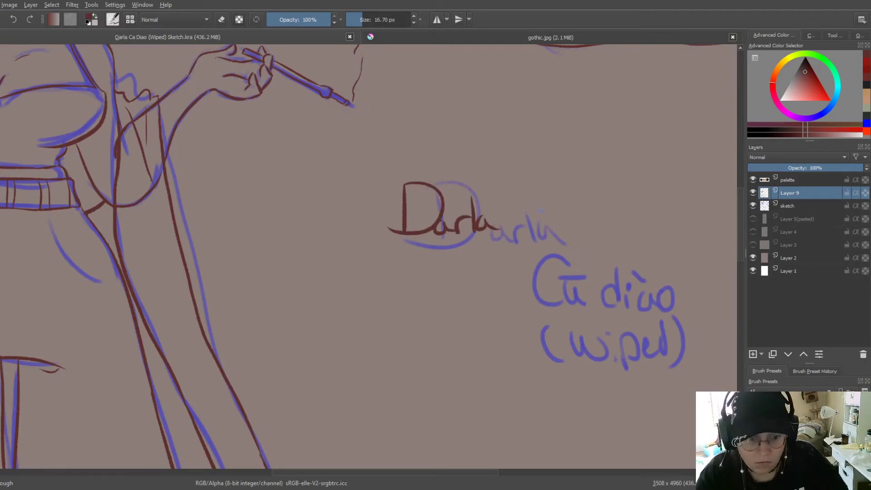
drag(528, 193, 513, 229)
drag(549, 218, 558, 229)
drag(576, 193, 580, 224)
drag(587, 207, 588, 222)
Step: Place a bullet dot and handwrite the first note line beginning 'Originally'
scroll(566, 206, down, 5)
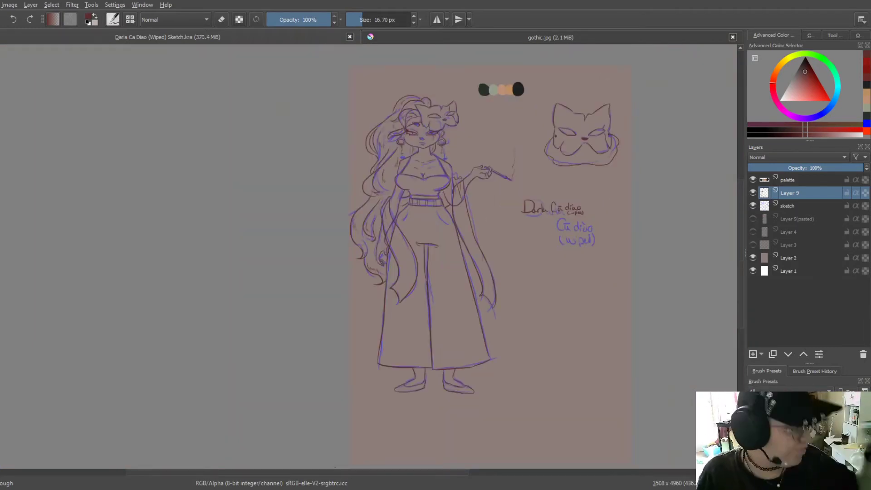
scroll(550, 271, up, 2)
scroll(550, 271, up, 2)
click(436, 145)
drag(459, 140, 461, 148)
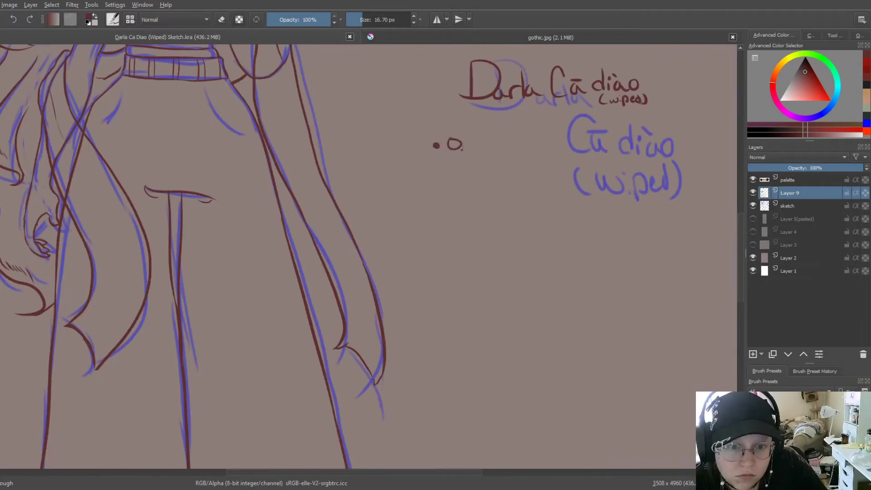
drag(544, 136, 539, 161)
drag(546, 146, 575, 146)
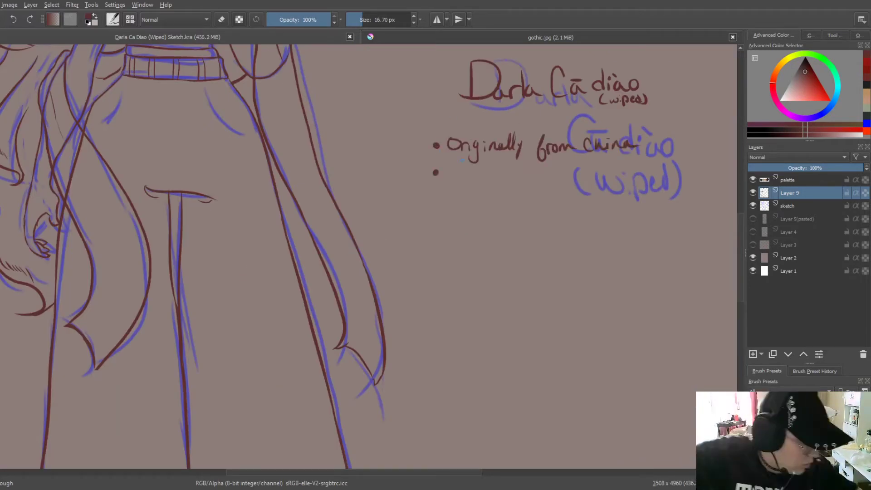
Step: Write the 'Quirk' bullet and the note line starting 'When she' about the mask
drag(454, 168, 491, 180)
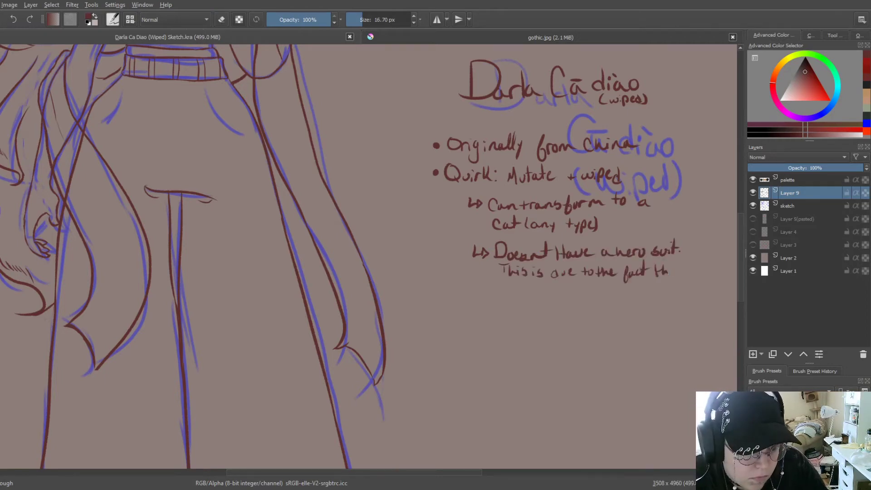
drag(668, 271, 683, 267)
drag(498, 286, 553, 292)
drag(657, 290, 700, 293)
drag(502, 308, 596, 308)
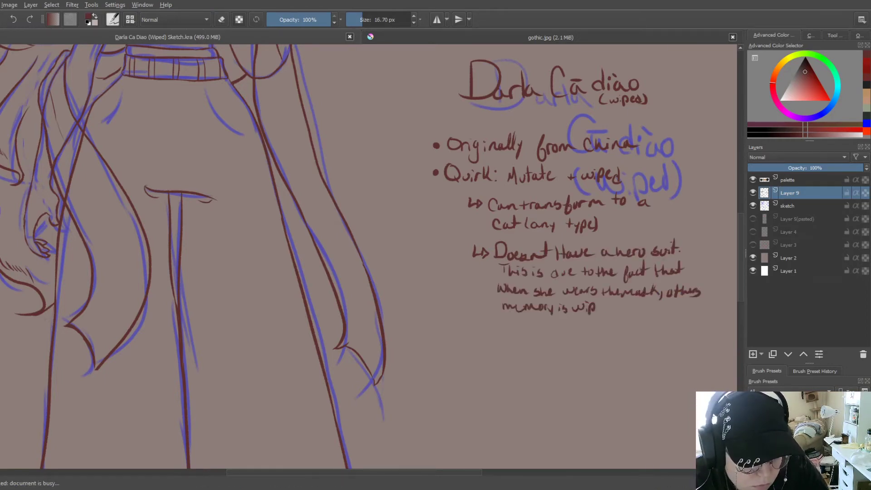
key(2)
Step: Handwrite the new quirk bullet ending with 'when younger' below the notes
scroll(466, 200, up, 3)
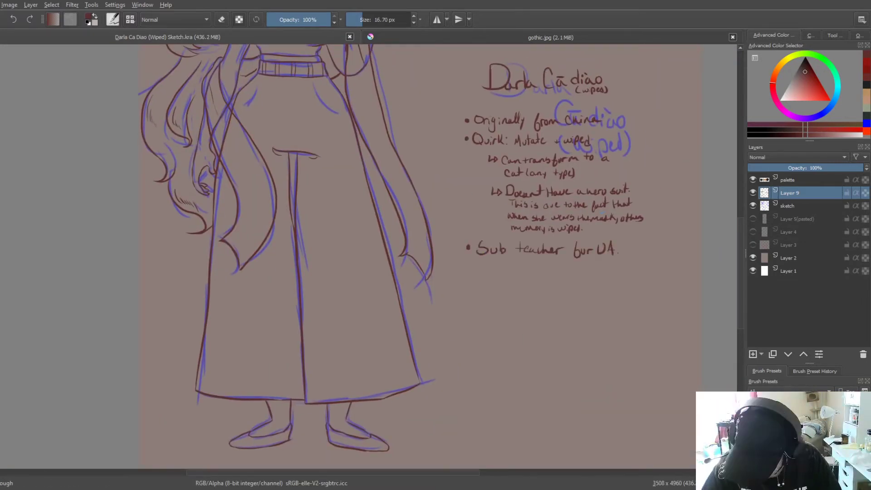
scroll(572, 317, up, 5)
mouse_move(330, 200)
mouse_down()
mouse_move(345, 210)
mouse_move(479, 210)
mouse_up()
drag(490, 199, 565, 204)
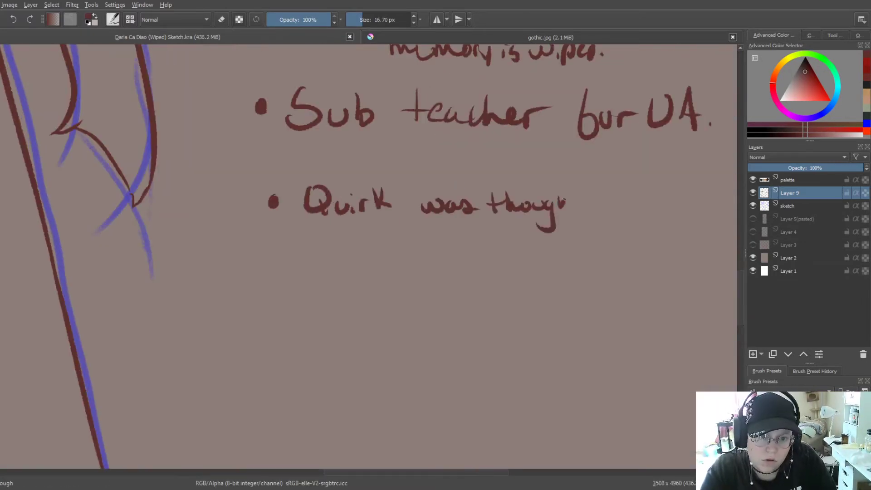
drag(412, 241, 455, 245)
drag(470, 239, 485, 263)
drag(497, 244, 582, 247)
scroll(544, 247, down, 5)
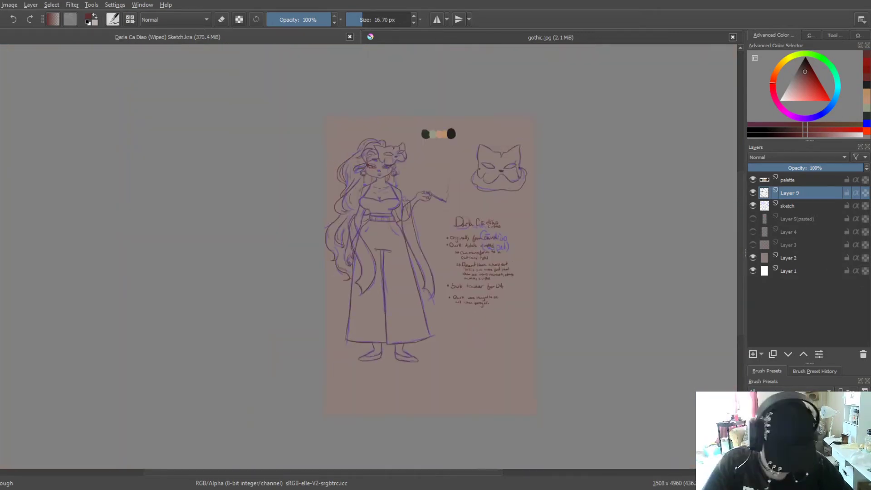
scroll(467, 308, down, 2)
Step: Enlarge the notes block with a transform and hide the blue sketch layer
key(ctrl+t)
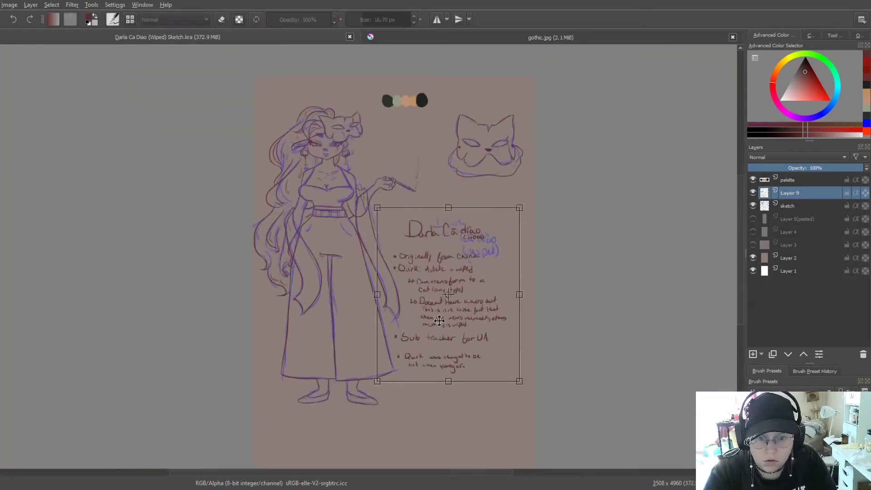
drag(515, 337, 544, 401)
click(753, 206)
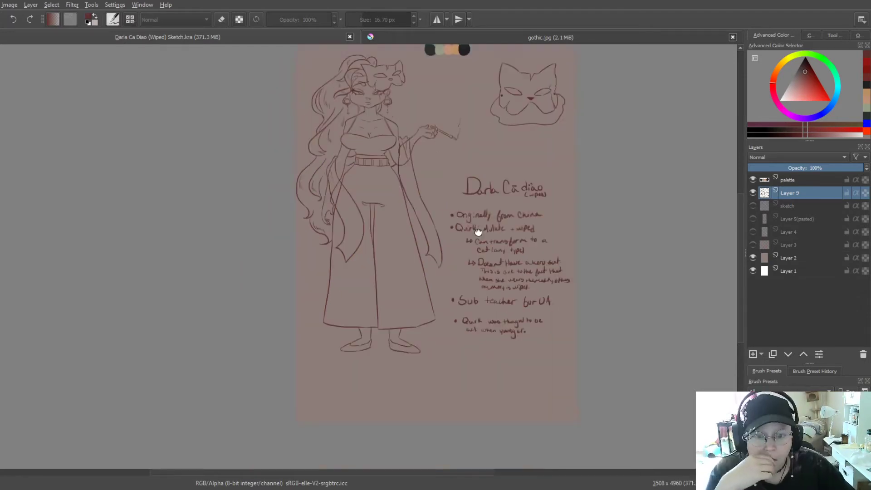
scroll(453, 226, down, 2)
Step: Lasso and reposition the figure, then save as 'Darla Ca Diao (Wiped) Lineart.png'
drag(399, 98, 422, 370)
key(ctrl+t)
drag(390, 335, 401, 350)
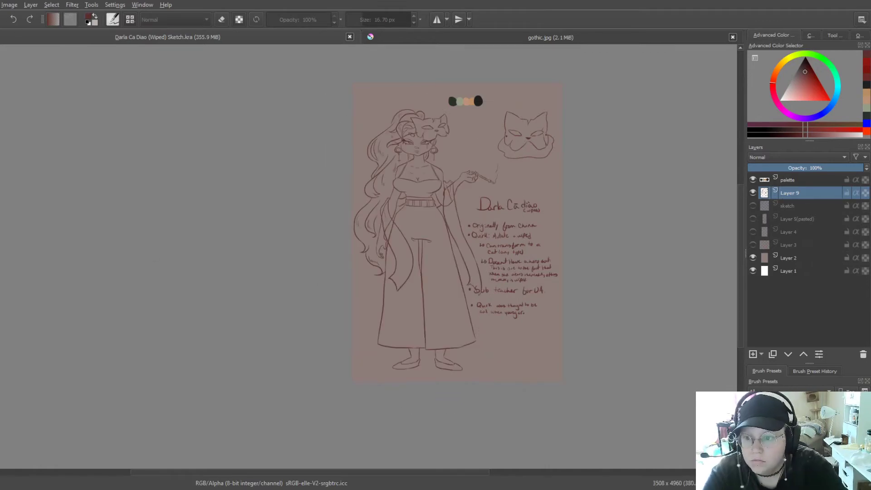
key(ctrl+s)
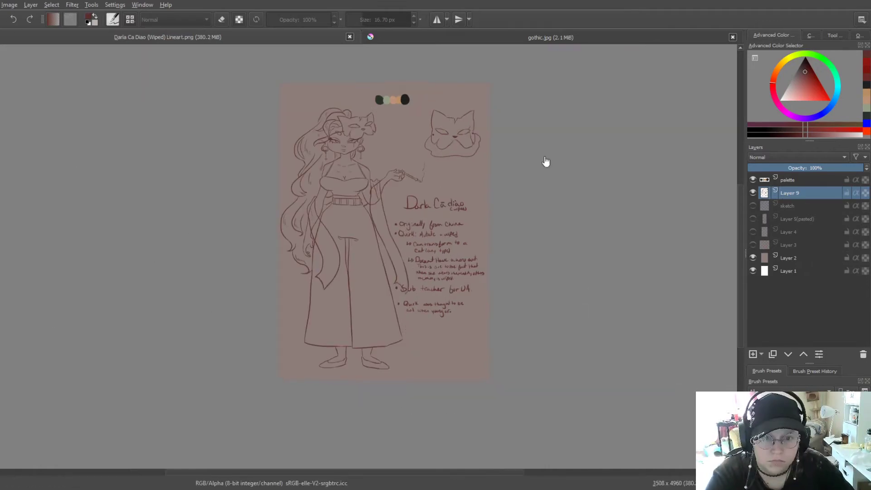
Step: Paint peach skin over the face, ear area, face edges and neck on the Skin layer
scroll(323, 114, up, 3)
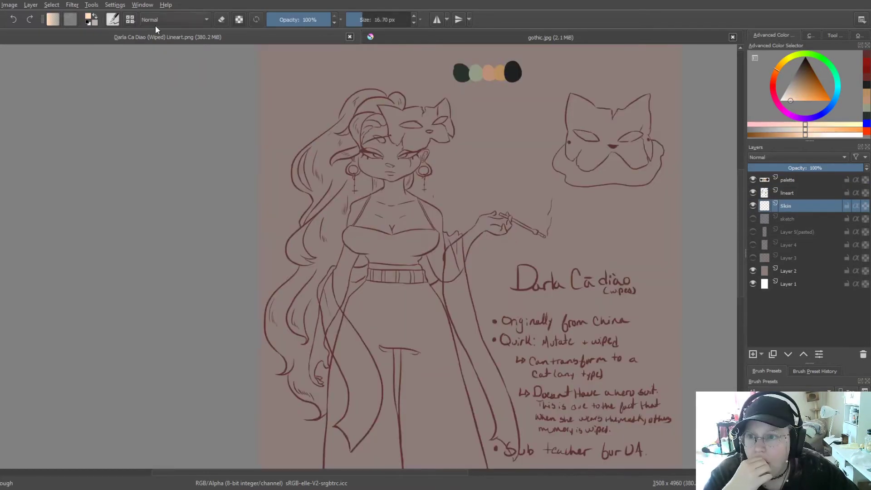
drag(383, 129, 359, 191)
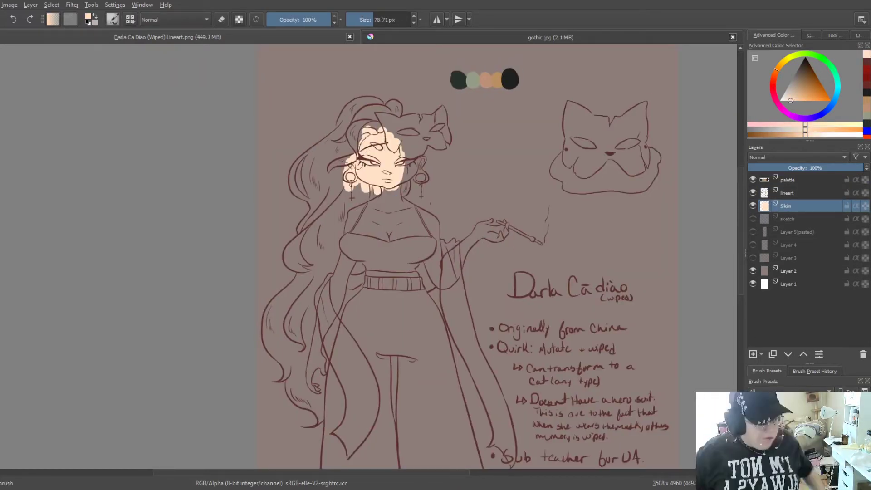
scroll(473, 202, up, 3)
drag(370, 19, 367, 19)
scroll(417, 103, up, 3)
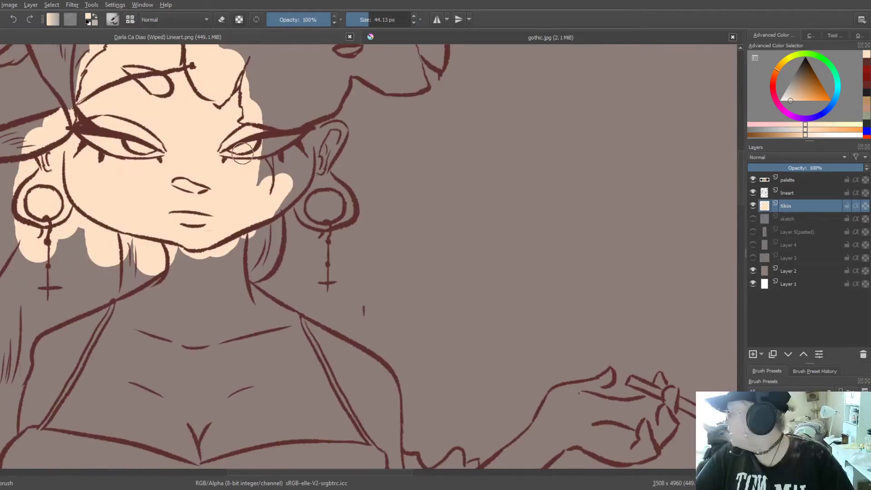
drag(272, 191, 290, 136)
drag(319, 174, 333, 150)
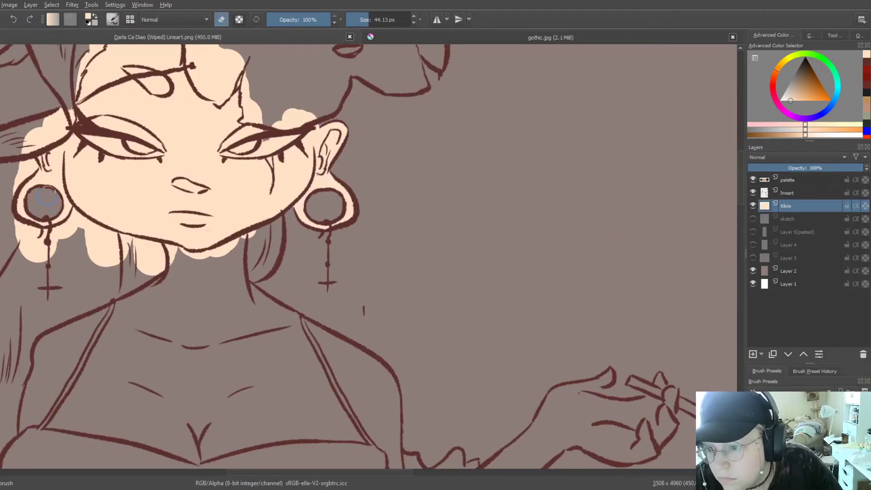
drag(186, 254, 227, 303)
scroll(199, 159, down, 3)
scroll(265, 142, up, 3)
drag(265, 142, 202, 168)
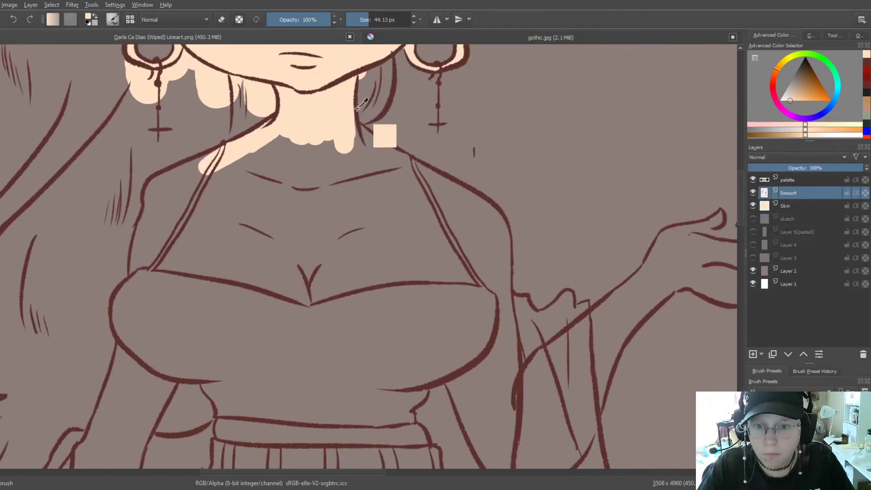
Step: Draw a dark red shadow under the chin on the lineart layer, then return to peach on Skin
key(Page_Up)
ctrl+click(383, 136)
drag(356, 77, 285, 110)
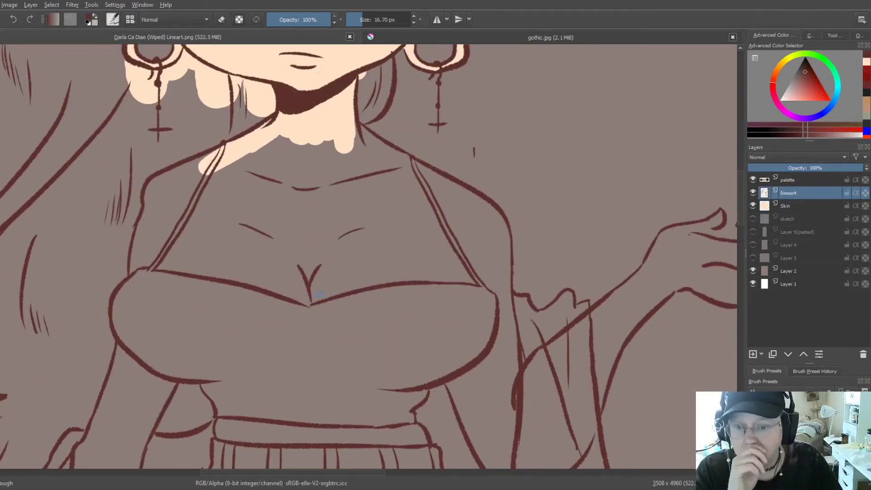
key(Page_Down)
ctrl+click(317, 136)
Step: Fill the chest, shoulder, right arm, forearm and fingers with peach skin colour
drag(218, 149, 131, 290)
drag(190, 159, 295, 336)
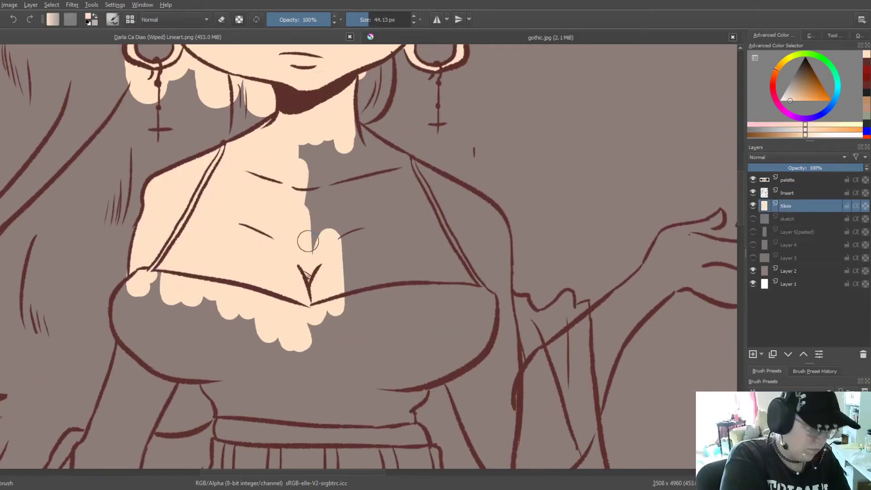
drag(318, 272, 374, 119)
key(e)
mouse_move(383, 150)
mouse_down()
mouse_move(494, 217)
mouse_move(398, 200)
mouse_move(477, 313)
mouse_move(528, 323)
mouse_move(495, 431)
mouse_up()
drag(544, 318, 521, 454)
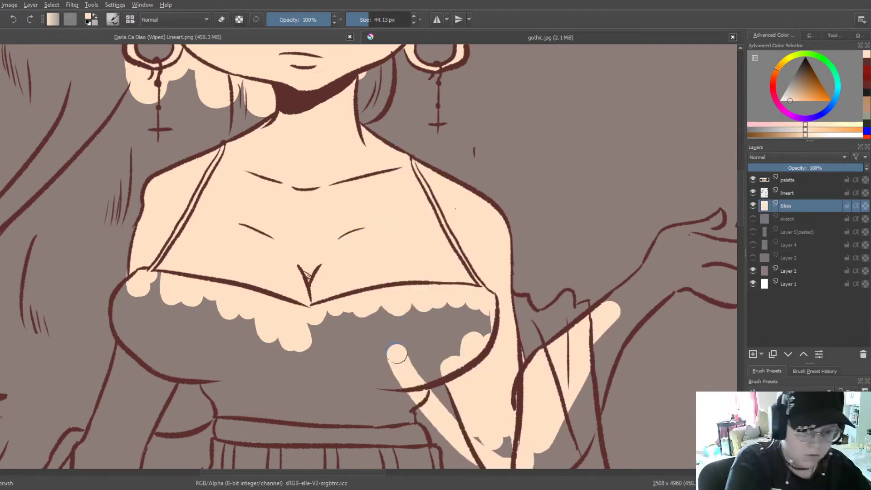
drag(498, 408, 358, 236)
key(e)
mouse_move(363, 281)
mouse_down()
mouse_move(407, 294)
mouse_move(505, 126)
mouse_move(565, 68)
mouse_move(542, 88)
mouse_up()
drag(598, 87, 546, 106)
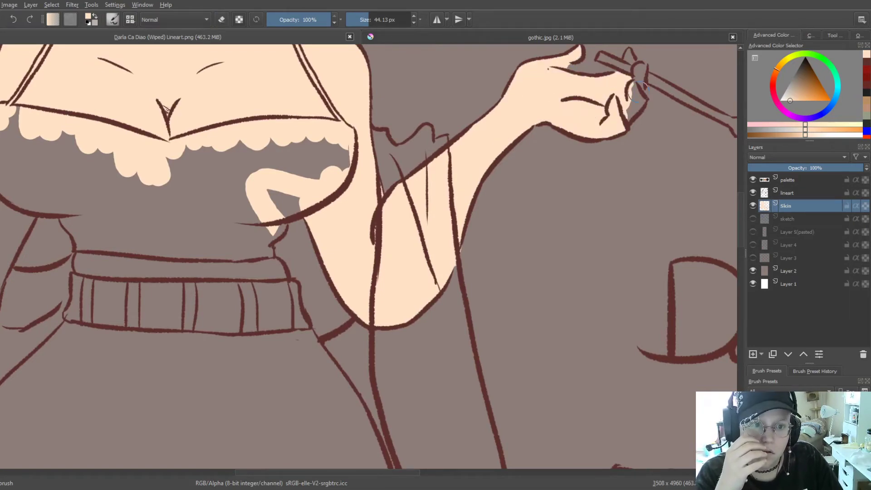
Step: Fill the bare midriff strip and the left arm and forearm with peach
scroll(158, 262, down, 2)
drag(195, 214, 318, 214)
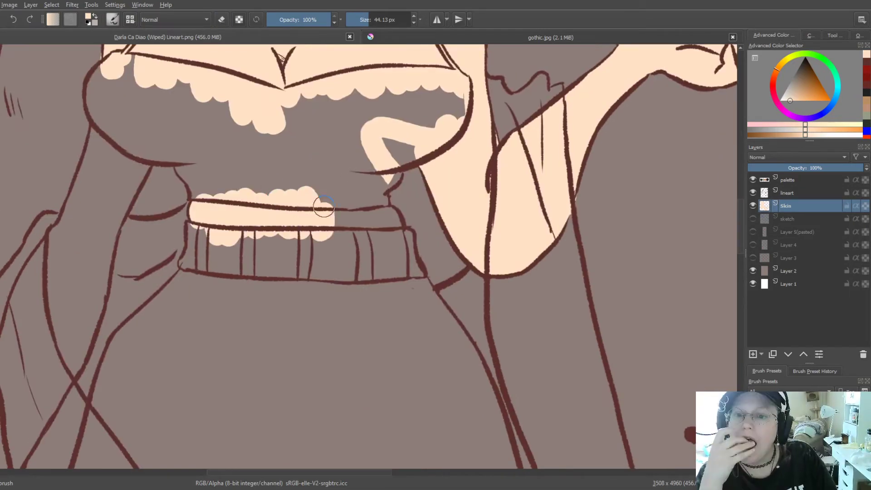
scroll(337, 241, down, 2)
drag(308, 120, 318, 189)
key(e)
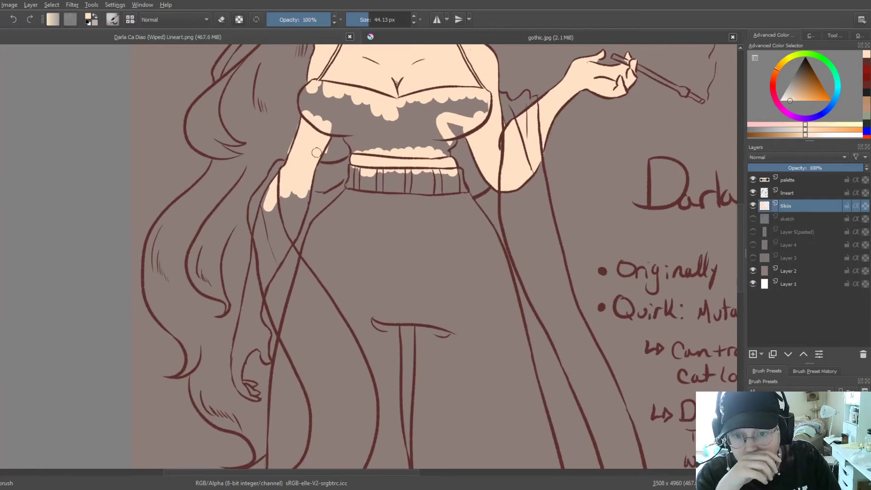
mouse_move(316, 153)
mouse_down()
mouse_move(277, 217)
mouse_move(285, 246)
mouse_up()
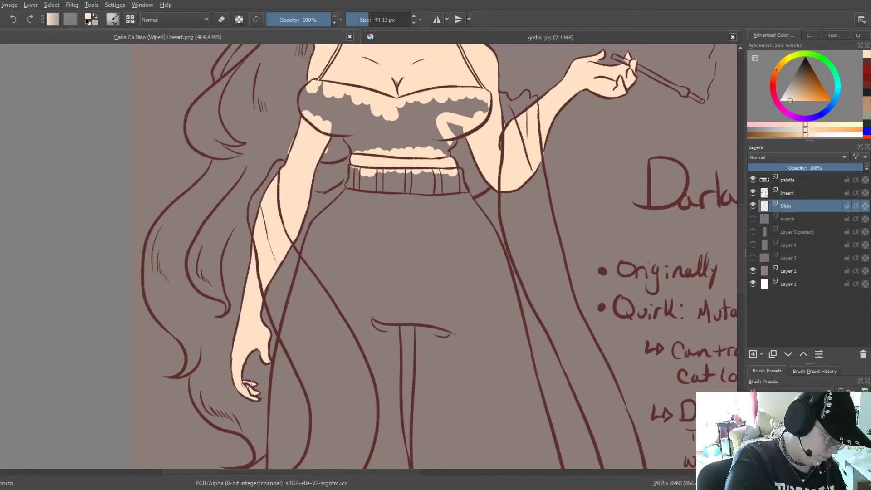
Step: Fill both feet with peach skin colour
scroll(249, 383, down, 4)
scroll(369, 311, up, 5)
drag(331, 235, 358, 272)
mouse_move(363, 232)
mouse_down()
mouse_move(294, 304)
mouse_move(331, 294)
mouse_up()
mouse_move(467, 227)
mouse_down()
mouse_move(504, 304)
mouse_move(563, 317)
mouse_up()
key(e)
scroll(344, 313, down, 5)
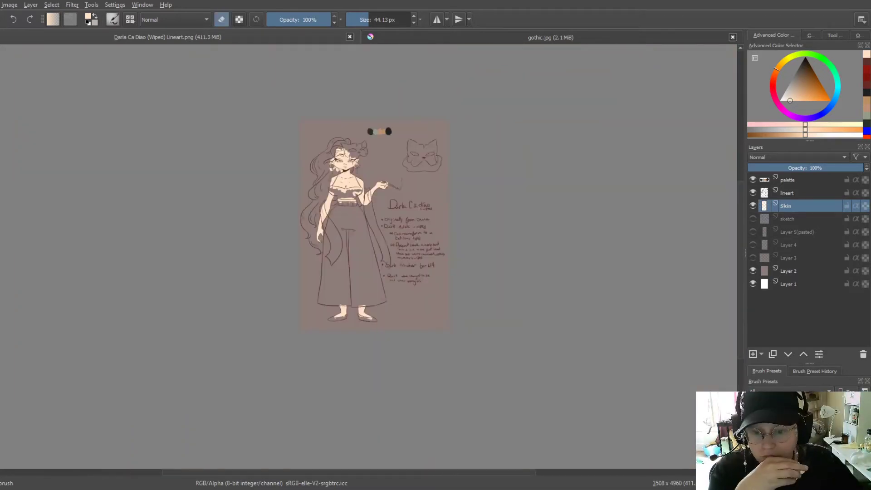
Step: Add a new layer above Skin named 'Eye whites'
key(Insert)
double_click(804, 206)
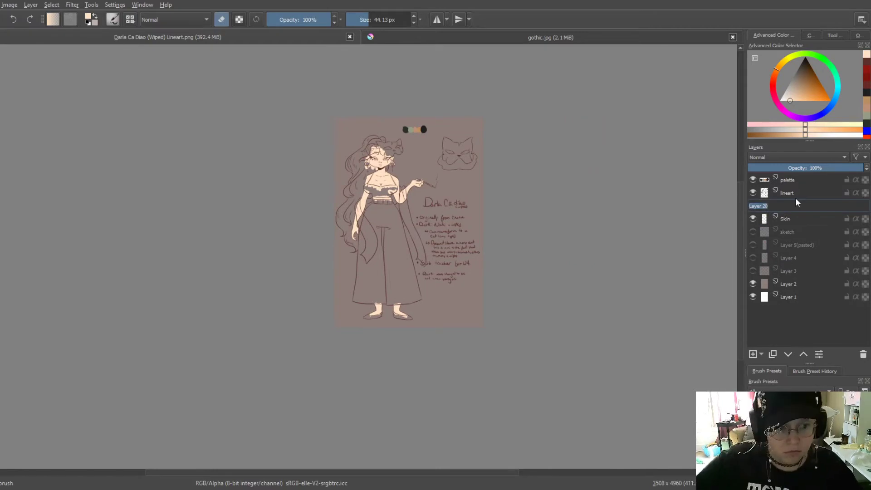
text(Eye whites)
key(Return)
scroll(314, 131, up, 8)
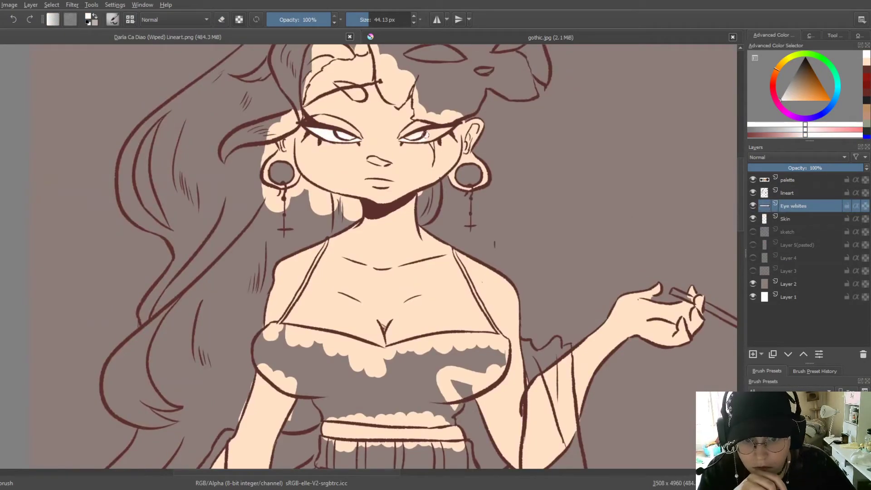
right_click(412, 136)
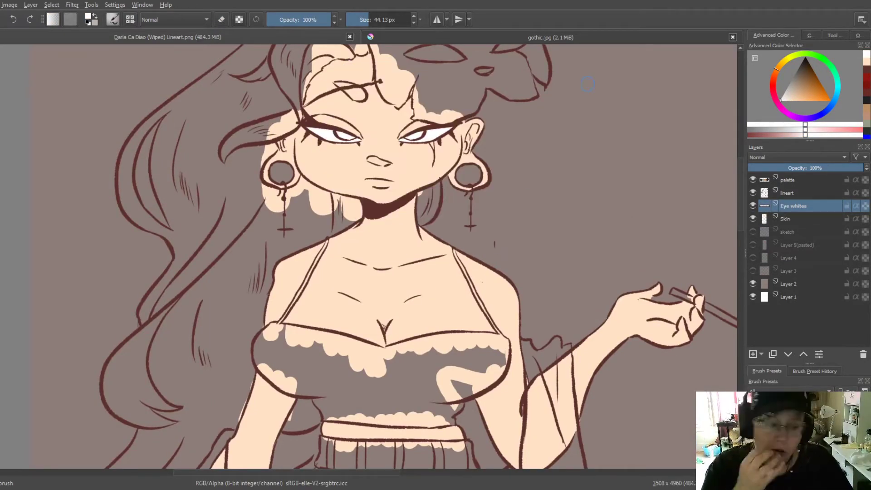
Step: Add an 'Eyes' layer and paint both irises yellow on it
key(Insert)
text(Eyes)
key(Return)
scroll(417, 254, down, 4)
click(811, 110)
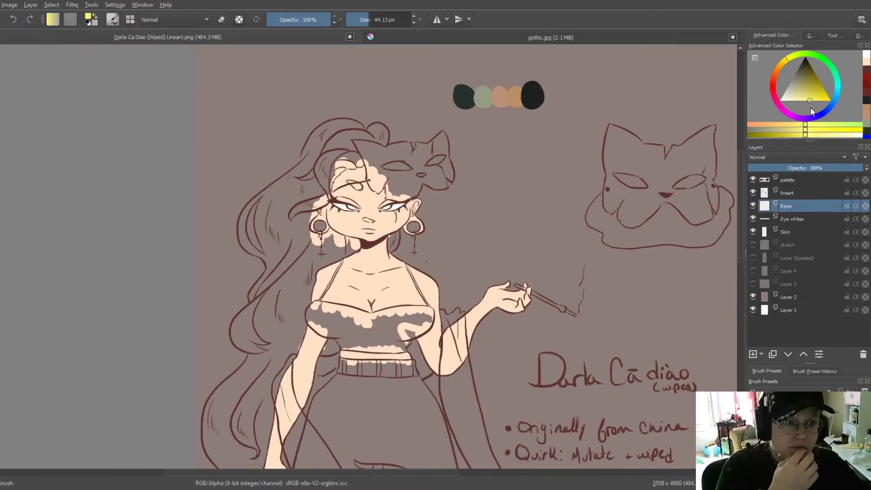
scroll(334, 185, up, 5)
drag(192, 288, 241, 304)
drag(446, 286, 406, 302)
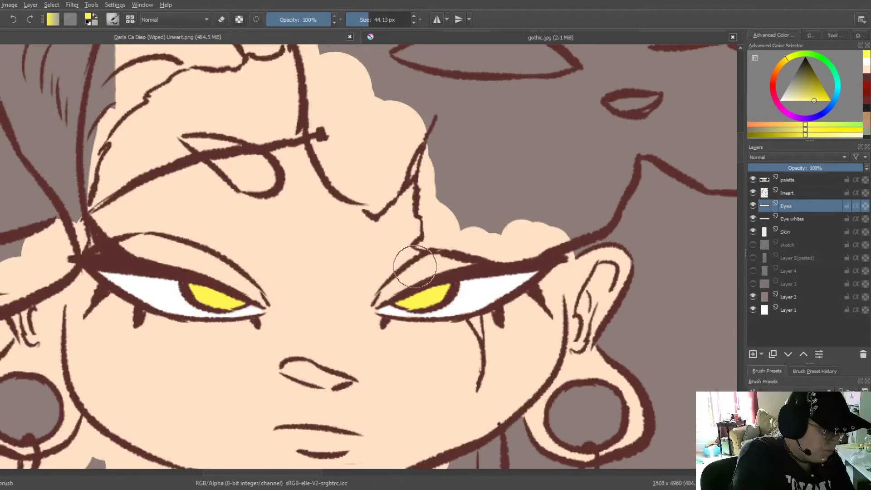
scroll(414, 267, down, 5)
Step: Add a new layer above Eyes named 'Hair'
key(Insert)
double_click(795, 206)
text(Hair)
key(Return)
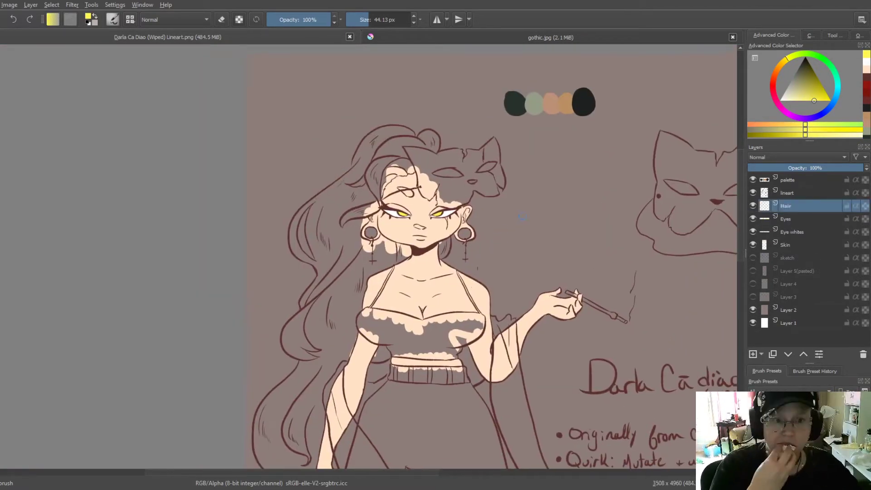
Step: Pick the dark green palette colour and fill the top and upper hair
scroll(544, 136, down, 3)
ctrl+click(504, 101)
scroll(522, 204, up, 2)
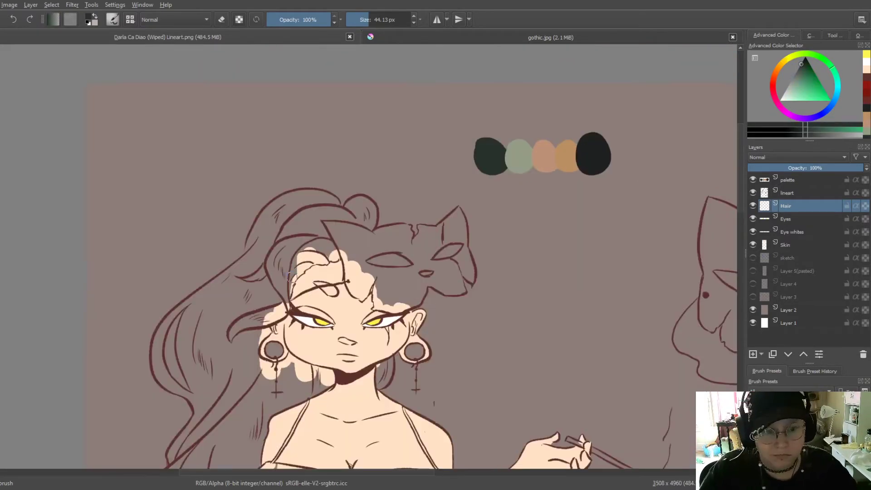
scroll(485, 251, up, 3)
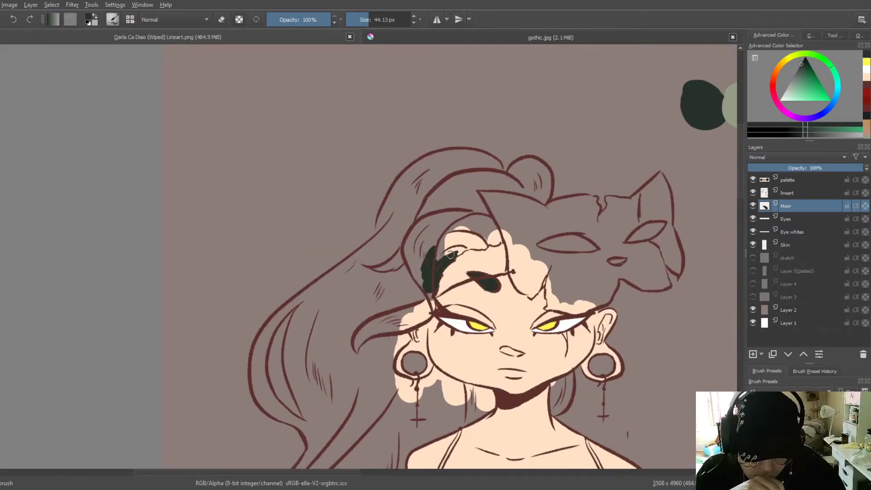
drag(450, 254, 454, 245)
scroll(438, 213, up, 3)
mouse_move(472, 311)
mouse_down()
mouse_move(560, 252)
mouse_move(535, 291)
mouse_up()
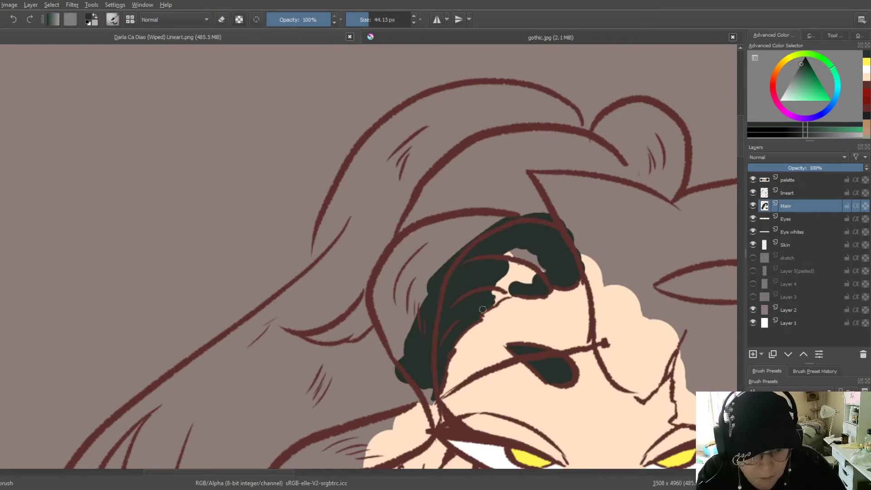
mouse_move(483, 309)
mouse_down()
mouse_move(436, 260)
mouse_move(521, 101)
mouse_move(408, 168)
mouse_move(668, 125)
mouse_move(644, 182)
mouse_up()
Step: Fill the left side of the hair around the earring and beside the neck
scroll(382, 157, down, 4)
mouse_move(338, 199)
mouse_down()
mouse_move(295, 204)
mouse_move(345, 226)
mouse_move(258, 346)
mouse_move(416, 401)
mouse_move(463, 360)
mouse_move(334, 431)
mouse_up()
scroll(343, 268, up, 5)
scroll(240, 393, down, 5)
mouse_move(195, 317)
mouse_down()
mouse_move(113, 295)
mouse_move(146, 257)
mouse_move(56, 363)
mouse_move(97, 440)
mouse_move(116, 288)
mouse_up()
scroll(117, 288, down, 5)
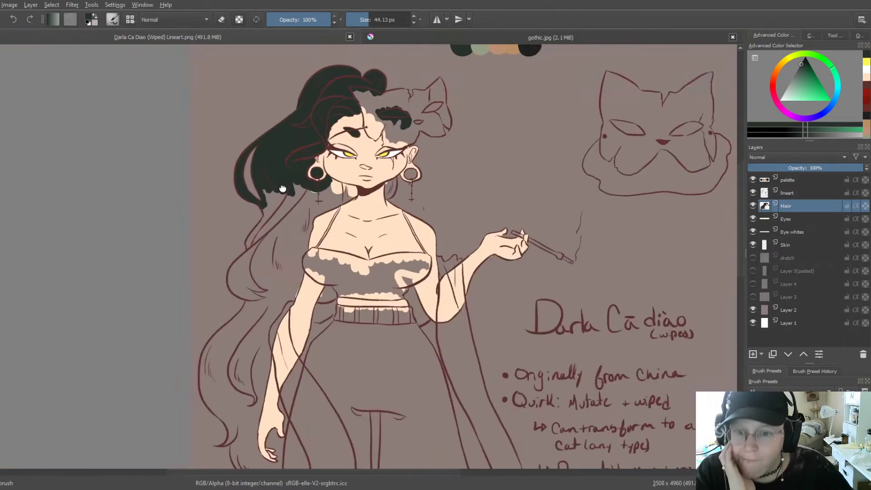
scroll(343, 189, up, 1)
drag(293, 121, 344, 118)
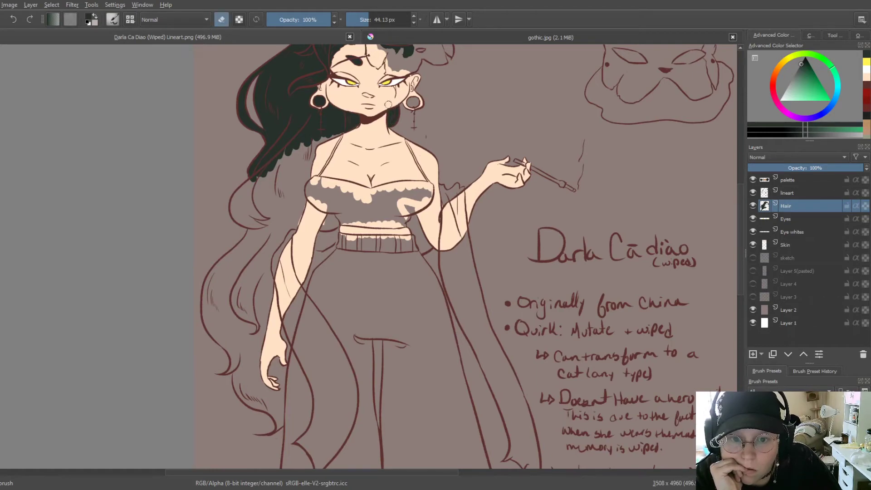
Step: Fill the long left hair strand beside the arm down to its tip
scroll(336, 114, up, 4)
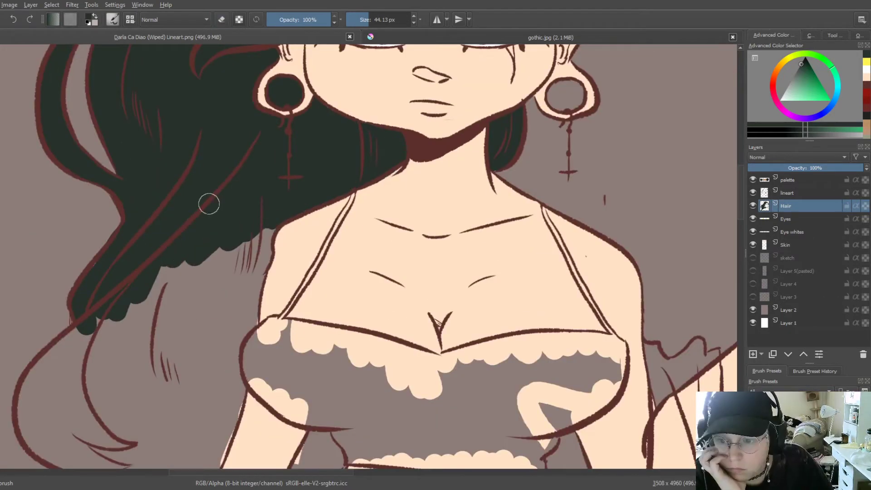
mouse_move(207, 202)
mouse_down()
mouse_move(40, 448)
mouse_move(93, 281)
mouse_move(247, 272)
mouse_move(130, 408)
mouse_up()
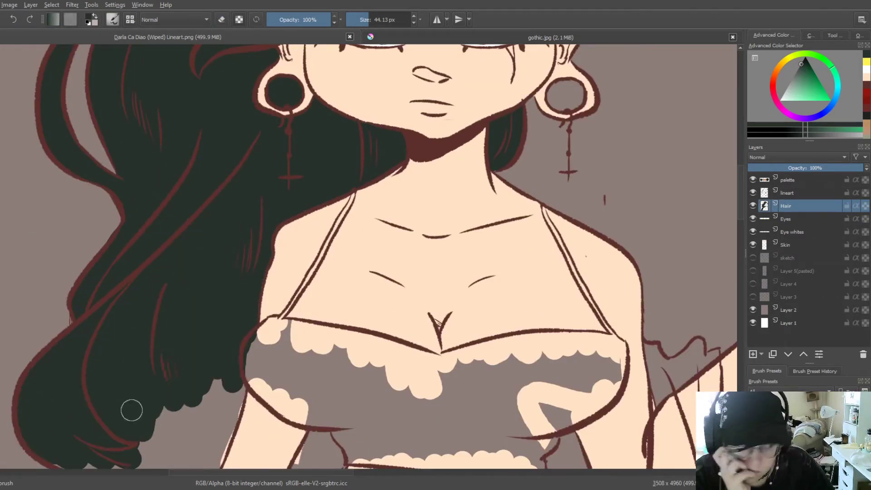
scroll(131, 408, down, 5)
mouse_move(272, 172)
mouse_down()
mouse_move(290, 207)
mouse_move(200, 422)
mouse_move(140, 272)
mouse_move(190, 363)
mouse_up()
scroll(288, 238, down, 5)
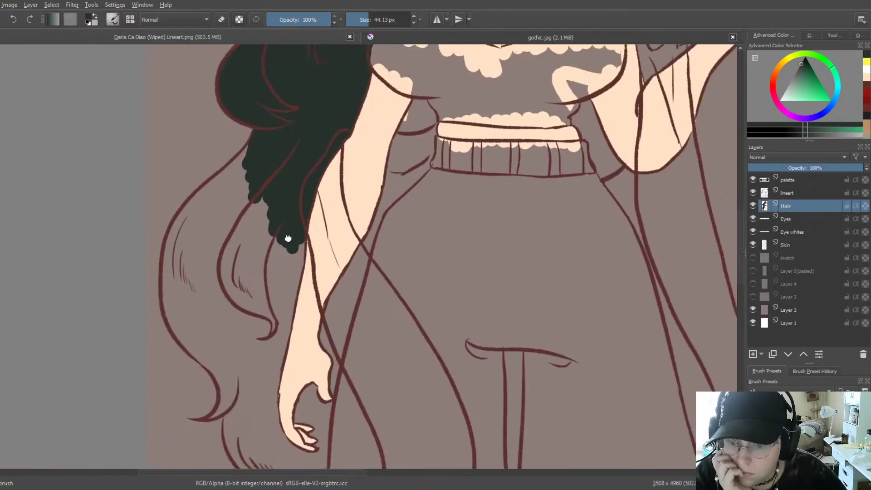
mouse_move(254, 136)
mouse_down()
mouse_move(176, 253)
mouse_move(253, 155)
mouse_move(301, 245)
mouse_move(239, 295)
mouse_move(215, 331)
mouse_up()
mouse_move(240, 375)
mouse_down()
mouse_move(276, 451)
mouse_move(272, 386)
mouse_move(282, 442)
mouse_up()
drag(341, 353, 340, 242)
Step: Touch up the hair near the waist with dark strokes, toggling the eraser
key(e)
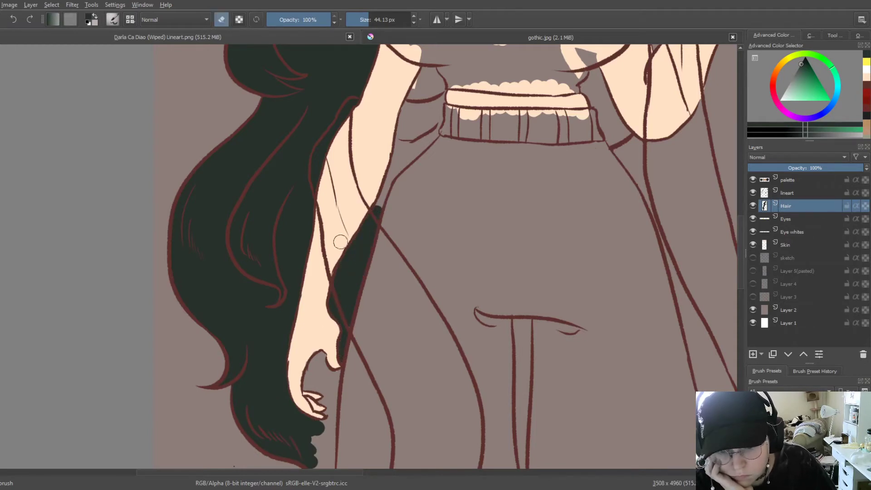
key(e)
mouse_move(347, 329)
mouse_down()
mouse_move(236, 221)
mouse_move(240, 274)
mouse_up()
scroll(188, 210, up, 5)
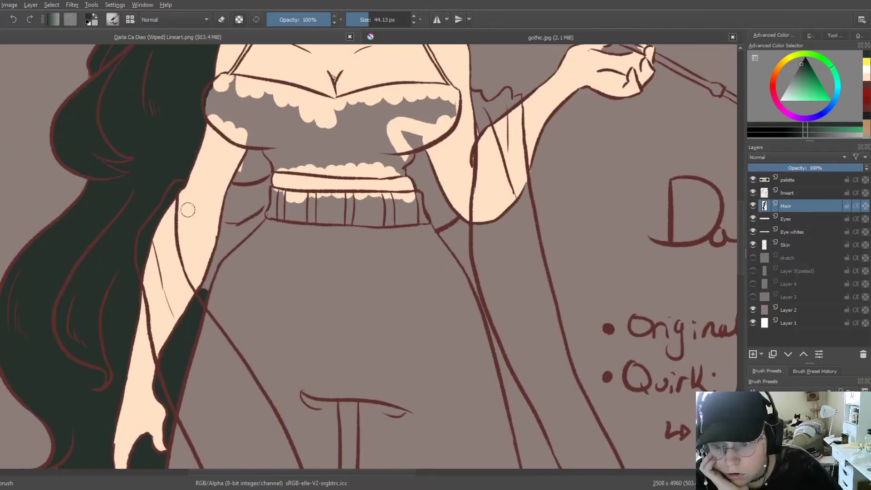
drag(232, 188, 254, 213)
scroll(317, 226, down, 4)
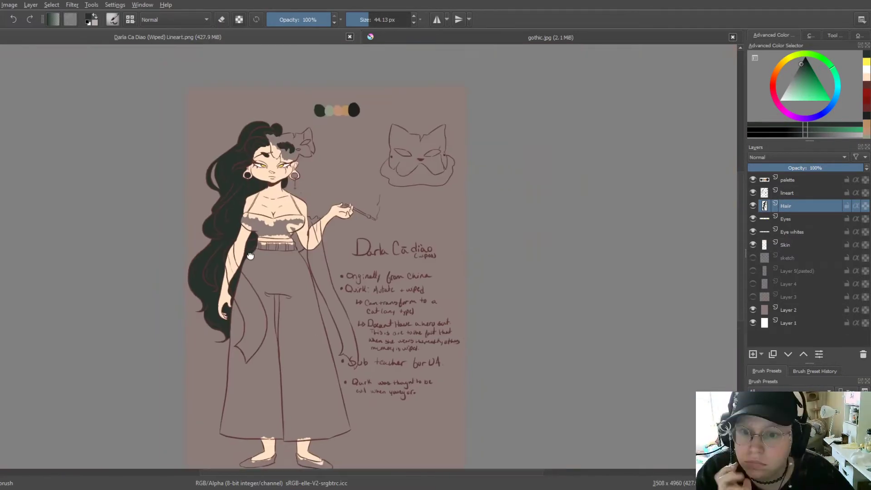
scroll(340, 227, down, 1)
scroll(378, 226, up, 1)
right_click(377, 227)
scroll(378, 254, up, 3)
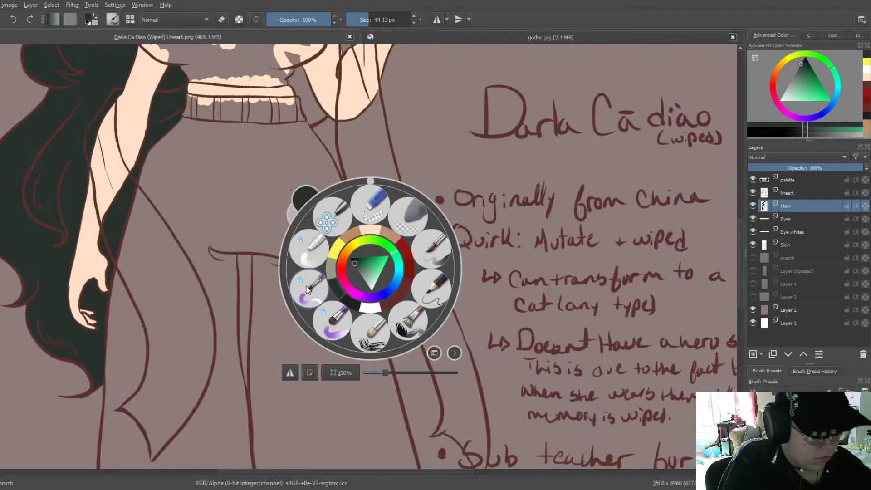
scroll(317, 226, down, 3)
Step: Add a new layer above Hair named 'Clothes'
key(Insert)
text(Clothes)
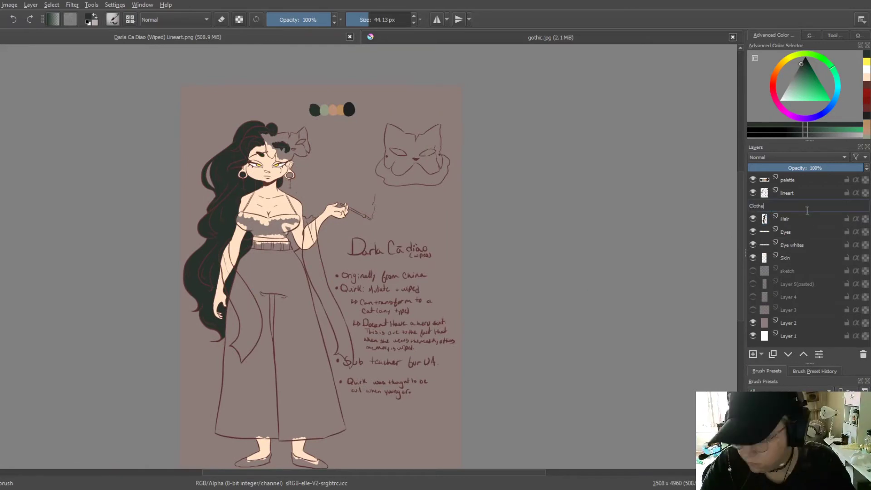
double_click(789, 206)
text(Clothes)
key(Return)
Step: Pick grey-green from the palette and paint the top
drag(573, 262, 615, 242)
ctrl+click(366, 88)
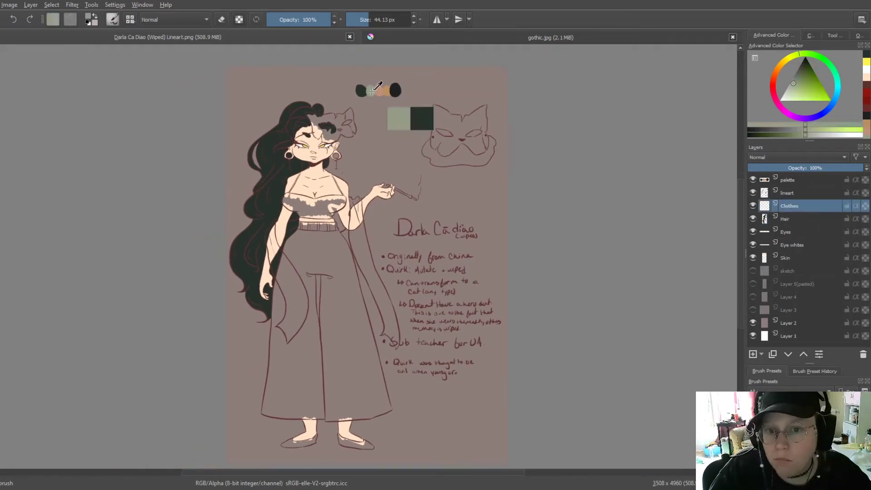
drag(367, 90, 407, 74)
scroll(326, 138, up, 3)
scroll(325, 138, up, 2)
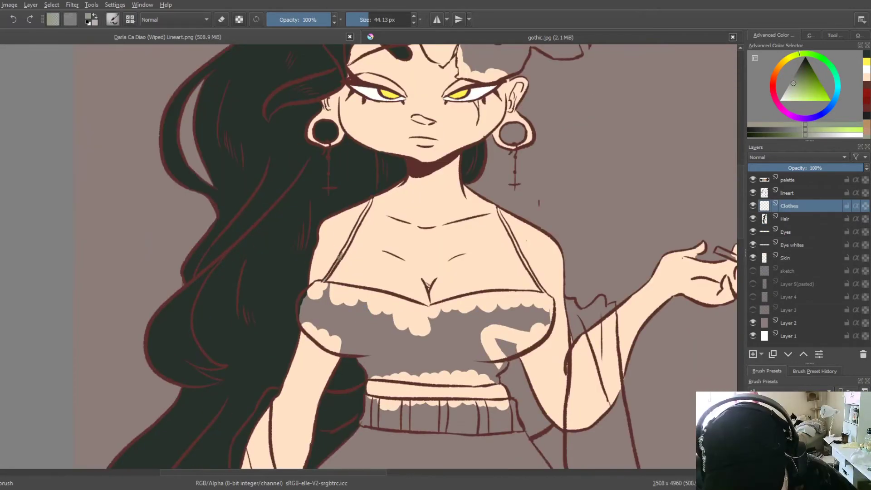
mouse_move(320, 284)
mouse_down()
mouse_move(326, 354)
mouse_move(336, 291)
mouse_move(449, 331)
mouse_move(414, 375)
mouse_move(499, 372)
mouse_move(468, 304)
mouse_move(519, 312)
mouse_up()
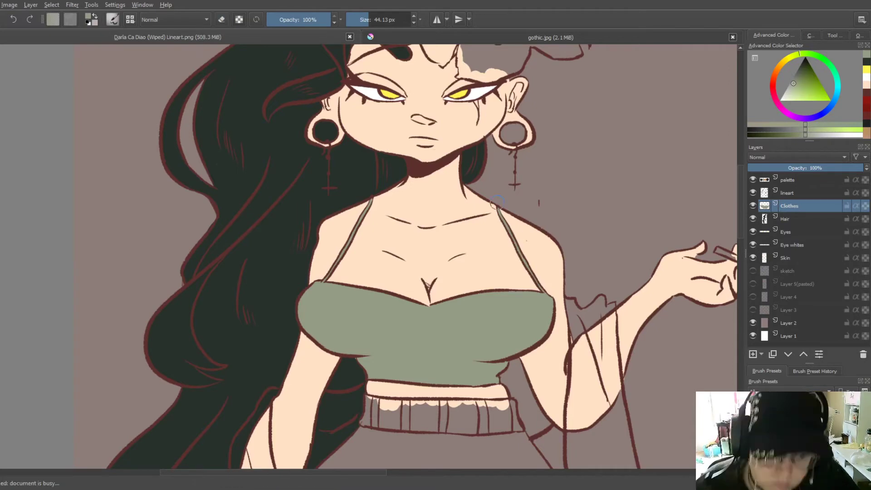
Step: Paint the belt's left end and the trousers dark across to the right hip
scroll(465, 201, down, 5)
scroll(443, 247, up, 5)
scroll(443, 246, up, 1)
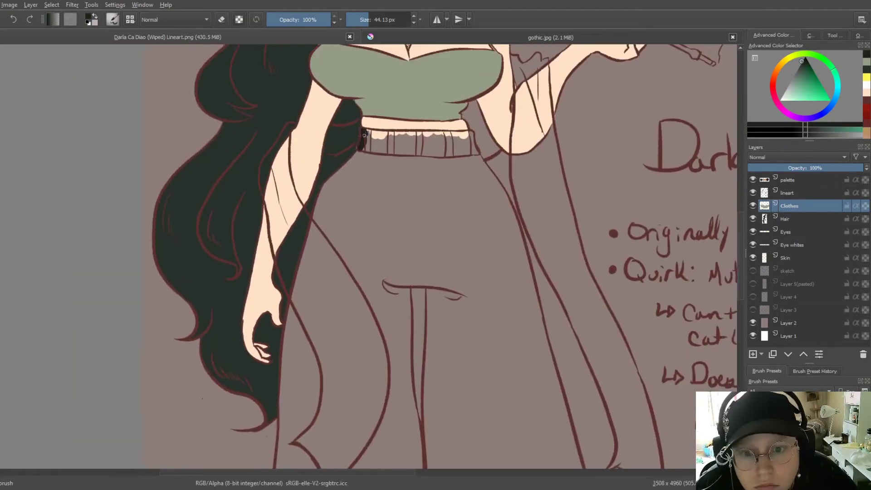
drag(362, 144, 449, 140)
mouse_move(354, 165)
mouse_down()
mouse_move(327, 254)
mouse_move(399, 317)
mouse_move(436, 190)
mouse_move(498, 169)
mouse_up()
mouse_move(419, 217)
mouse_down()
mouse_move(412, 298)
mouse_move(451, 193)
mouse_move(476, 234)
mouse_move(435, 381)
mouse_up()
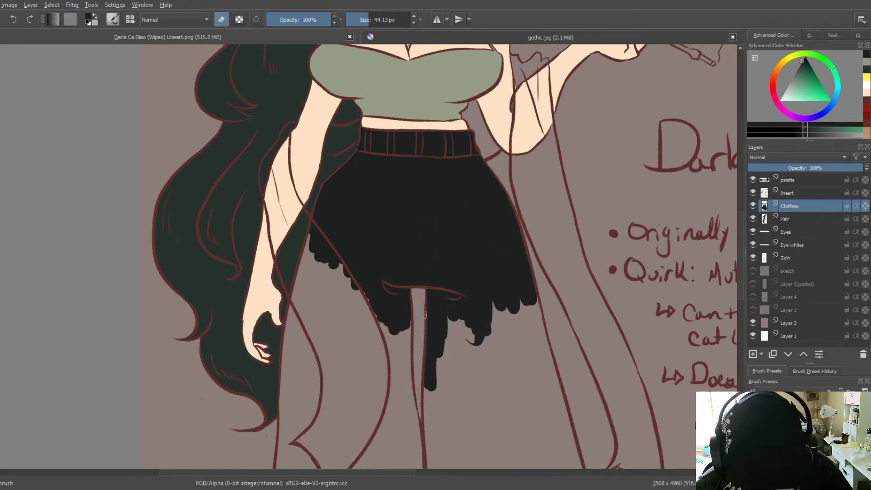
mouse_move(313, 236)
mouse_down()
mouse_move(311, 301)
mouse_move(404, 354)
mouse_move(291, 362)
mouse_move(354, 431)
mouse_move(472, 343)
mouse_move(535, 408)
mouse_up()
drag(535, 354, 562, 417)
Step: With a larger brush, fill both trouser legs dark down to the hems
key(minus)
drag(399, 235, 404, 272)
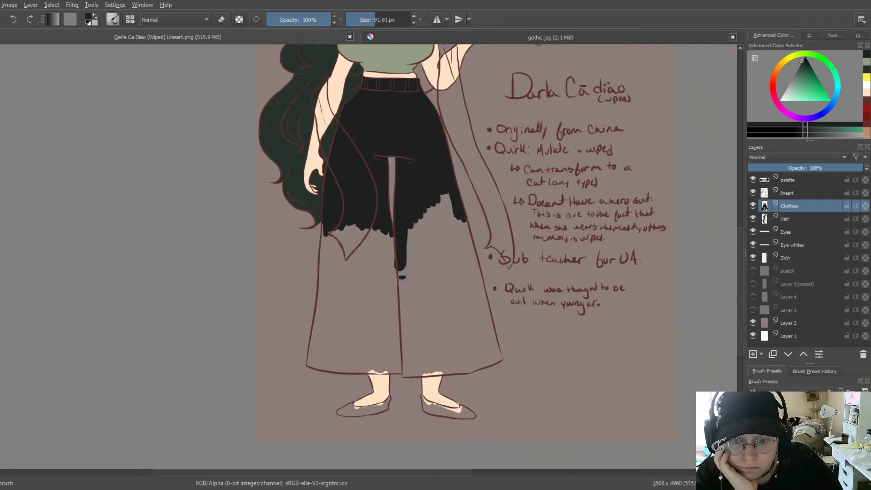
drag(453, 195, 480, 289)
mouse_move(331, 226)
mouse_down()
mouse_move(335, 268)
mouse_move(385, 291)
mouse_up()
drag(329, 283, 319, 323)
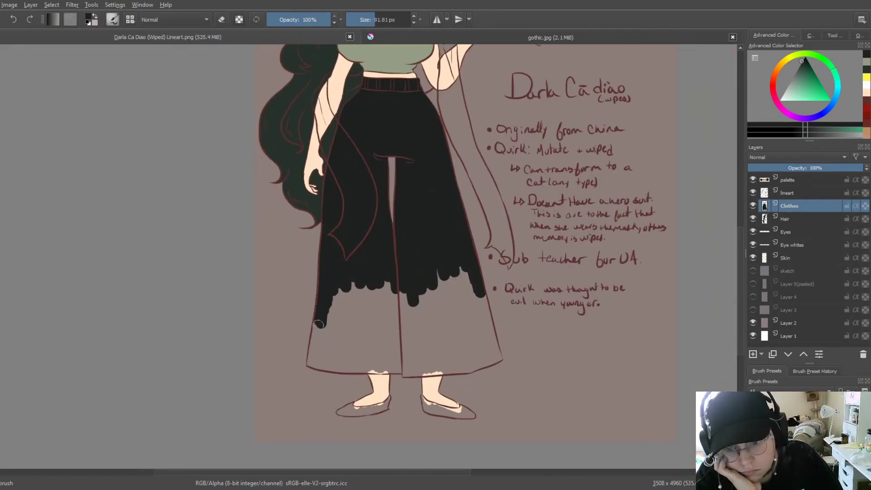
mouse_move(349, 368)
mouse_down()
mouse_move(327, 345)
mouse_move(384, 338)
mouse_up()
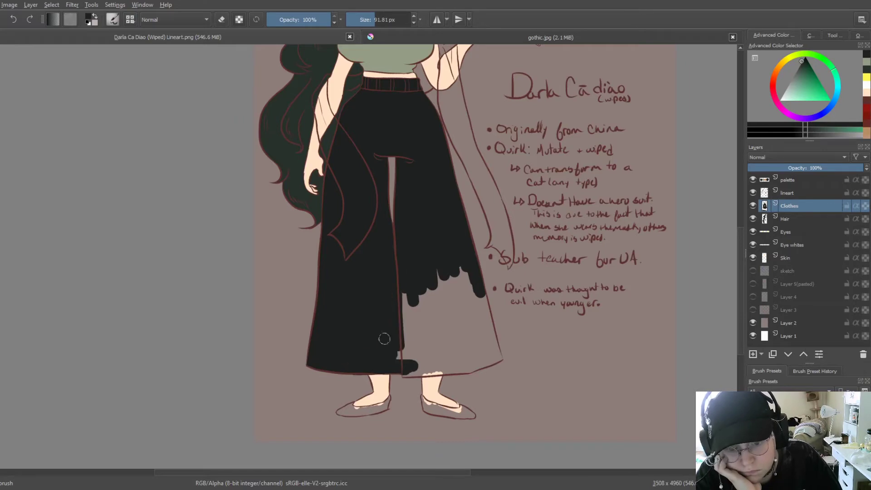
drag(447, 368, 471, 290)
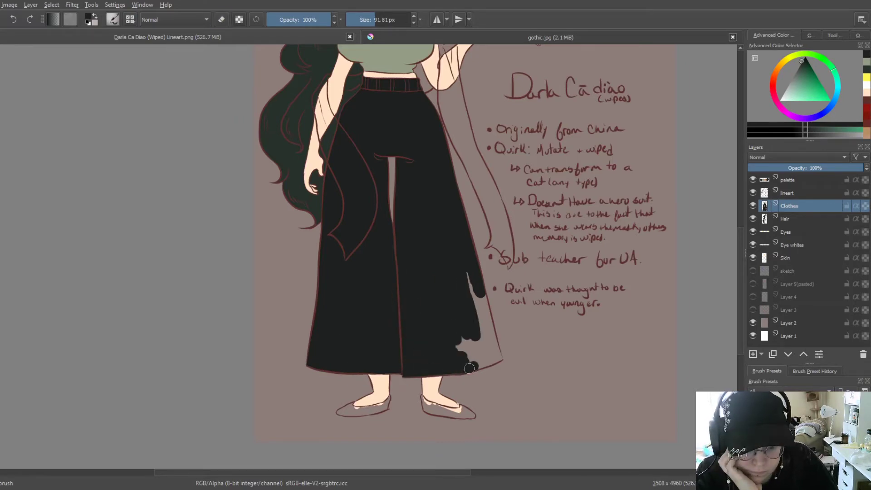
drag(501, 358, 472, 371)
key(e)
key(e)
Step: Paint the right shoe brown
scroll(464, 359, down, 5)
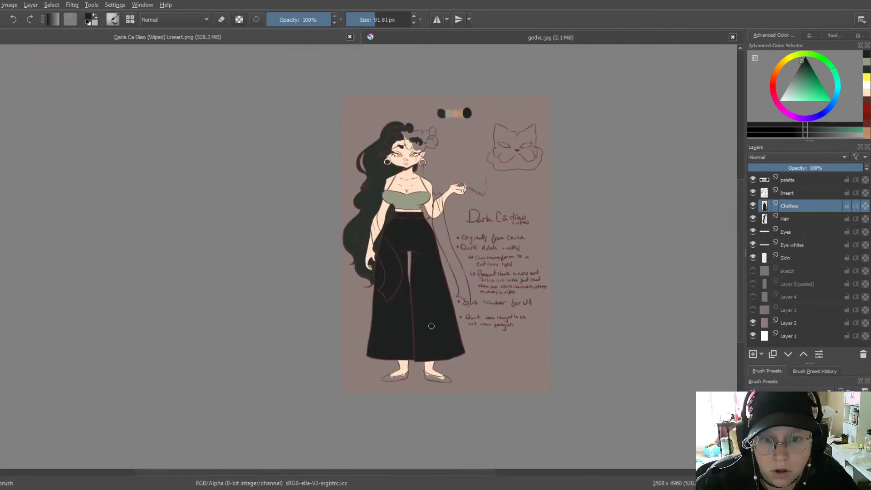
scroll(409, 317, up, 5)
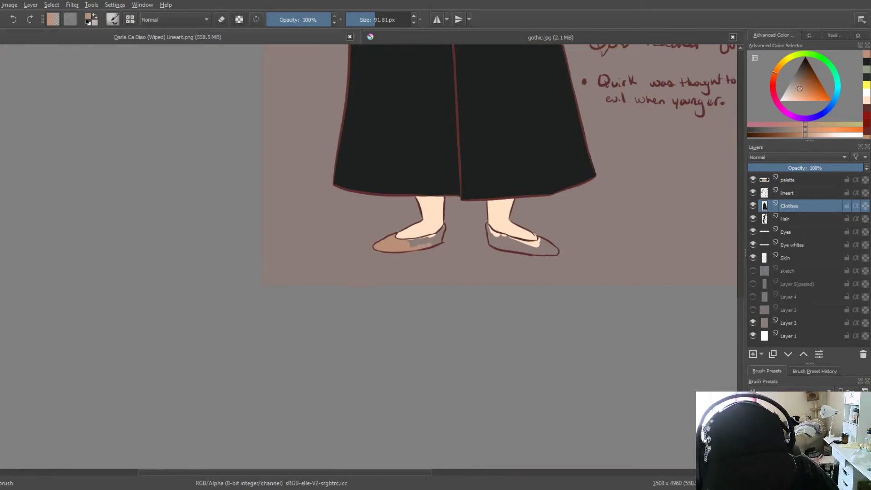
scroll(435, 240, up, 3)
scroll(422, 227, up, 3)
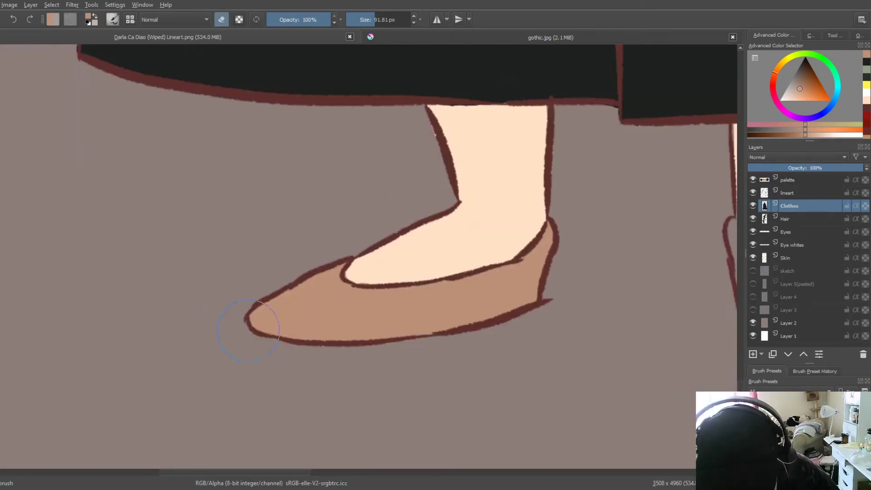
scroll(248, 330, down, 3)
drag(263, 204, 357, 244)
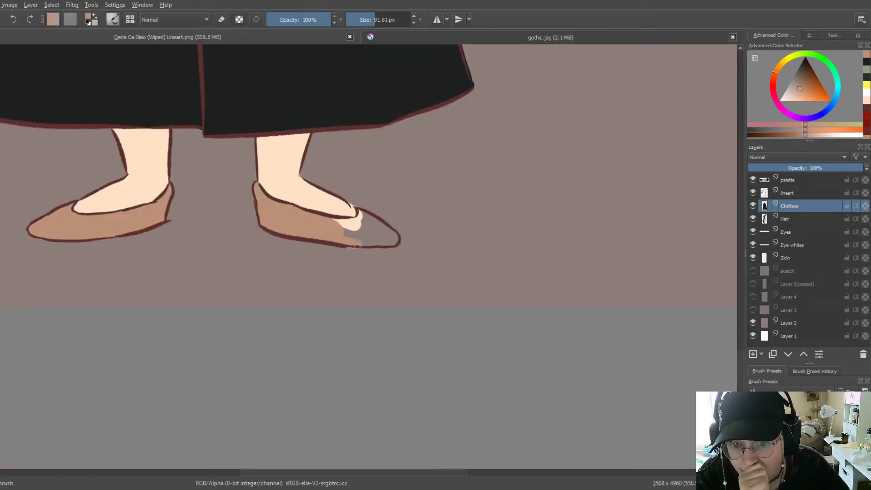
Step: Pick the dark belt colour and shrink the brush for detail work
scroll(380, 234, down, 5)
scroll(422, 226, up, 3)
scroll(371, 178, up, 3)
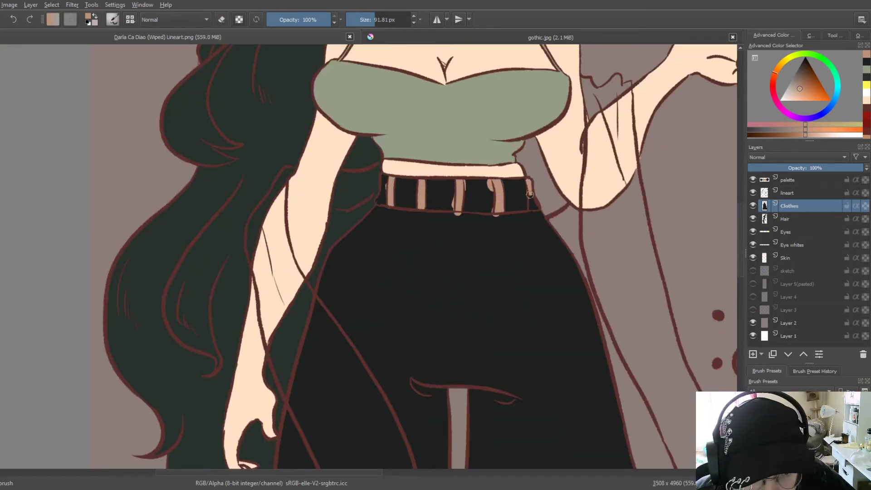
ctrl+click(453, 213)
key(bracketleft)
key(bracketleft)
key(bracketleft)
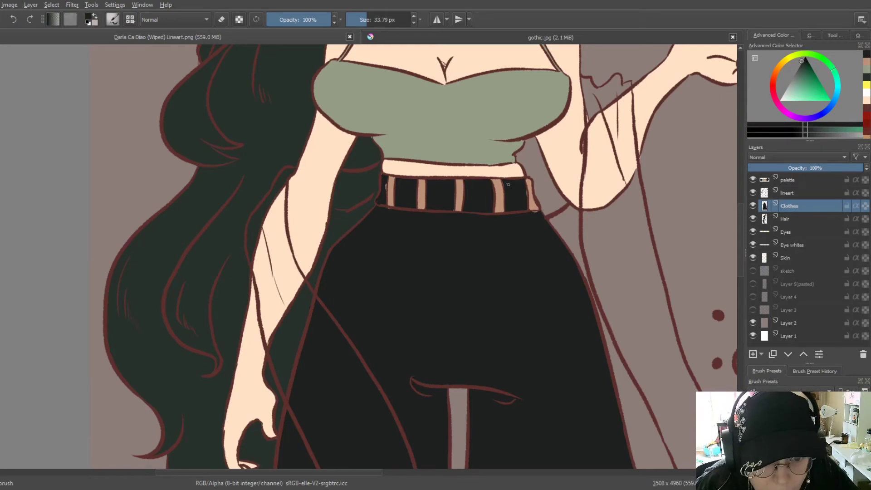
scroll(429, 220, down, 5)
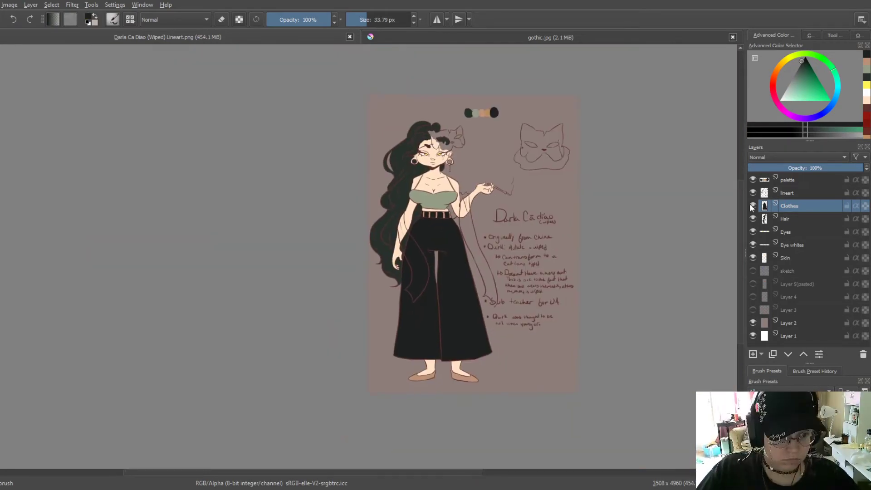
scroll(453, 227, up, 5)
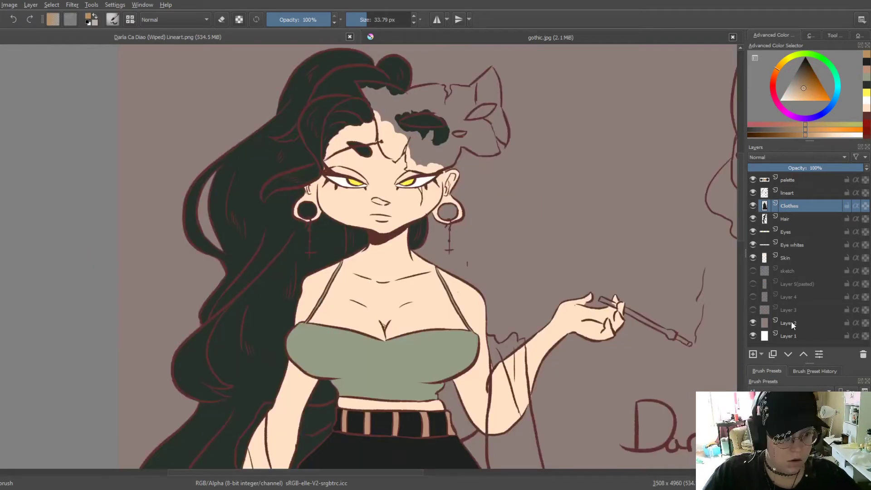
Step: Add Layer 24 above Clothes and paint tan drape beside the hip, arm and belt
key(Insert)
scroll(453, 227, up, 2)
drag(358, 294, 384, 318)
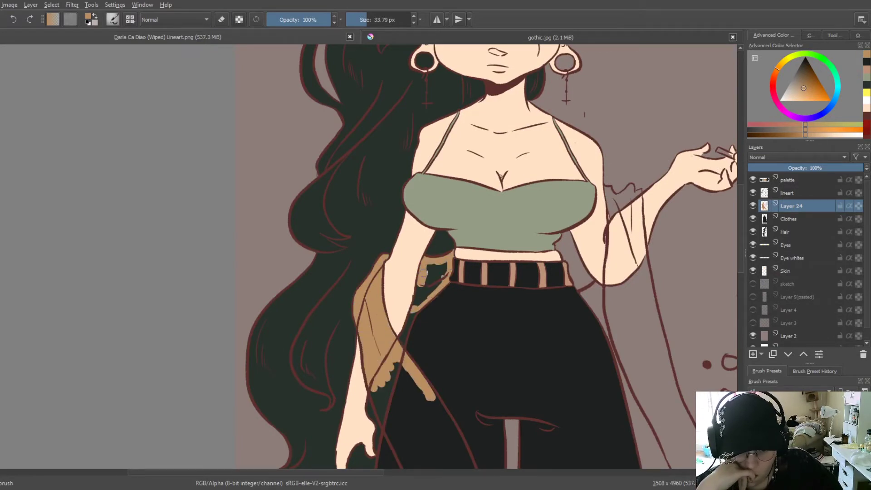
drag(376, 390, 399, 449)
mouse_move(395, 362)
mouse_down()
mouse_move(449, 427)
mouse_move(458, 467)
mouse_up()
mouse_move(247, 144)
mouse_down()
mouse_move(299, 204)
mouse_move(270, 234)
mouse_up()
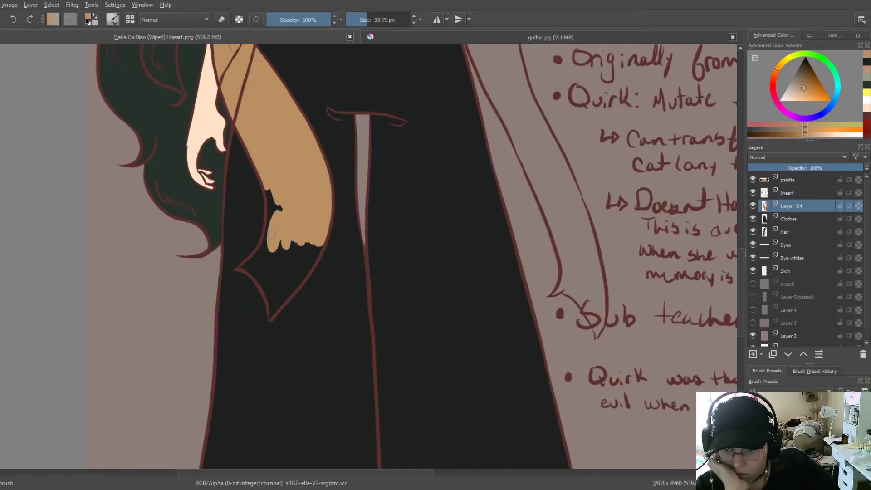
drag(270, 317, 291, 254)
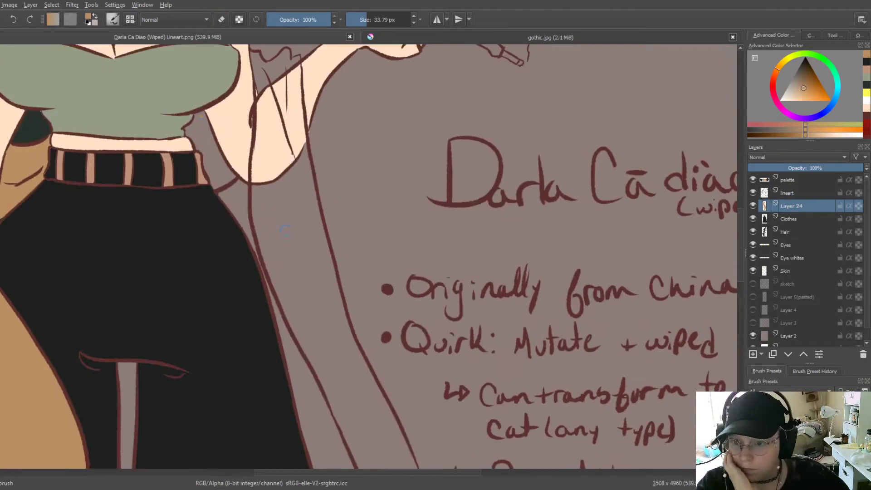
mouse_move(191, 118)
mouse_down()
mouse_move(199, 181)
mouse_move(208, 127)
mouse_move(228, 181)
mouse_up()
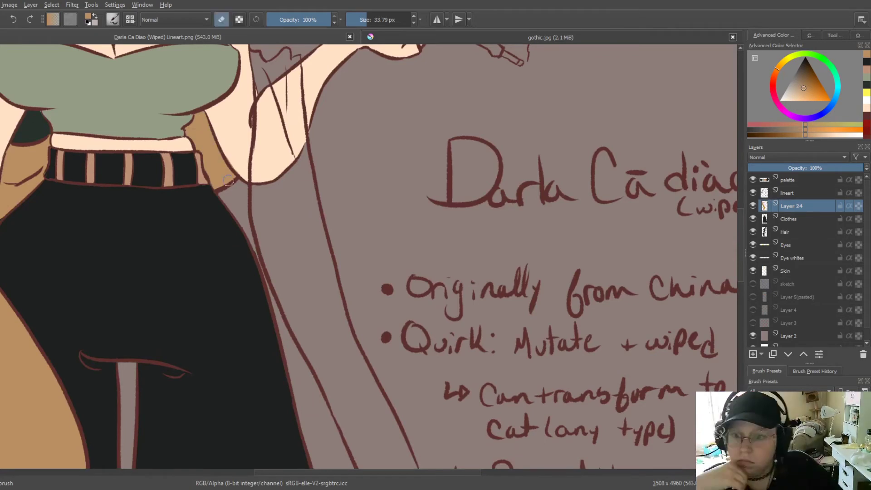
Step: Fill the rest of the long shawl drape tan, then return to the Clothes layer
mouse_move(261, 92)
mouse_down()
mouse_move(276, 59)
mouse_move(299, 91)
mouse_move(263, 182)
mouse_up()
mouse_move(299, 136)
mouse_down()
mouse_move(313, 245)
mouse_move(277, 327)
mouse_up()
drag(295, 245, 353, 404)
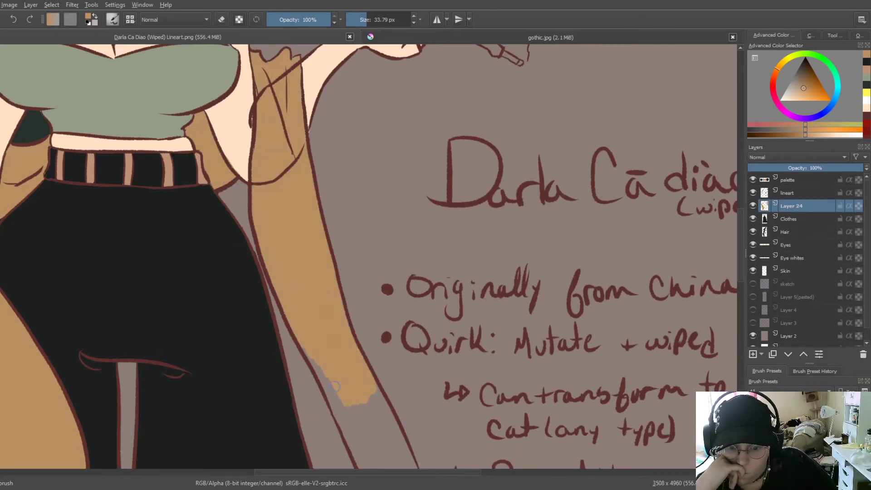
drag(345, 444, 176, 186)
mouse_move(204, 136)
mouse_down()
mouse_move(233, 224)
mouse_move(230, 294)
mouse_up()
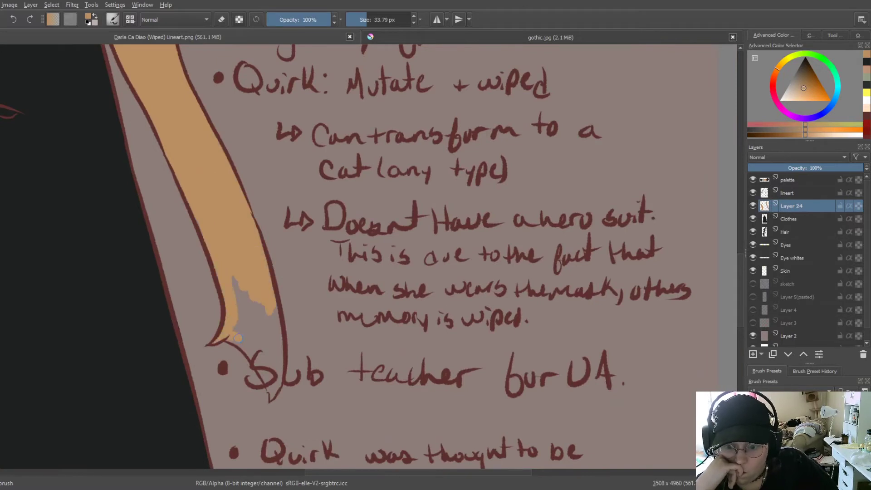
drag(269, 401, 241, 290)
key(2)
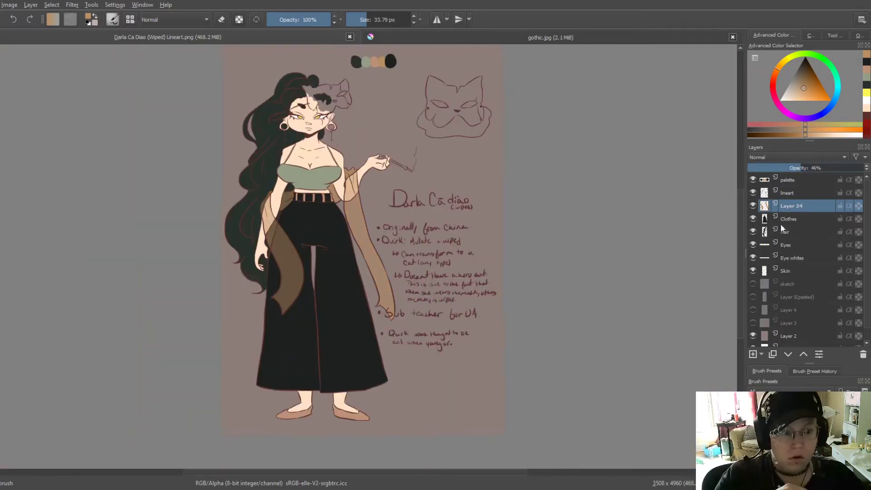
click(784, 220)
scroll(282, 122, up, 5)
Step: Paint the head bow and lower headpiece solid black to the right tip
mouse_move(181, 166)
mouse_down()
mouse_move(245, 315)
mouse_move(263, 240)
mouse_move(295, 189)
mouse_move(370, 186)
mouse_move(369, 174)
mouse_move(435, 150)
mouse_move(394, 227)
mouse_move(442, 139)
mouse_up()
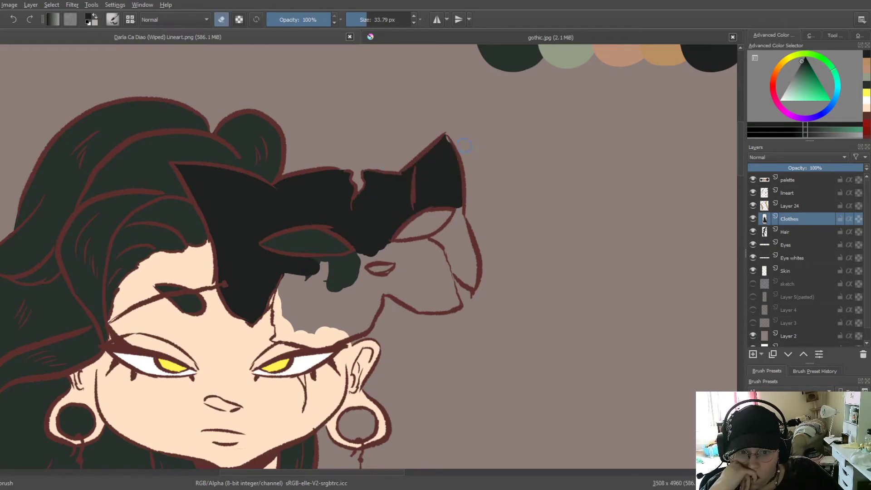
drag(459, 217, 347, 265)
mouse_move(277, 319)
mouse_down()
mouse_move(336, 290)
mouse_move(453, 303)
mouse_up()
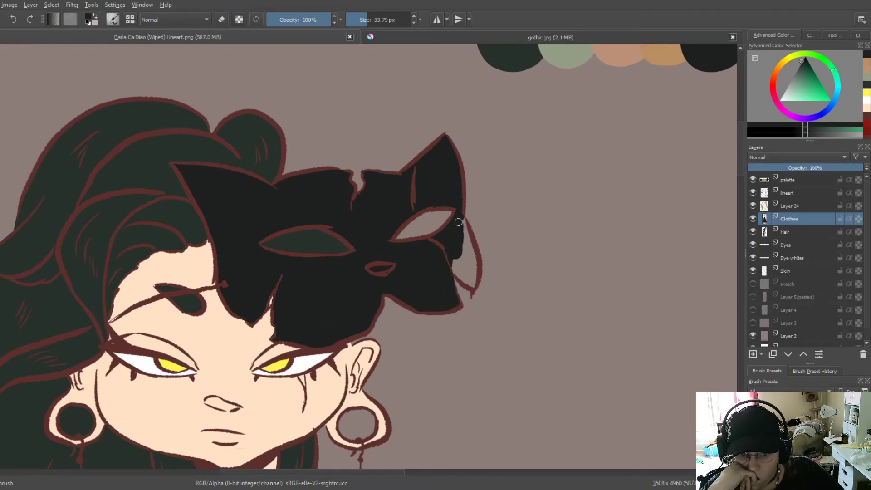
Step: Fill the separate cat-mask drawing solid black, including eye openings and left ear
drag(535, 161, 170, 123)
mouse_move(410, 84)
mouse_down()
mouse_move(411, 186)
mouse_move(476, 218)
mouse_move(433, 272)
mouse_move(517, 229)
mouse_move(454, 277)
mouse_move(519, 211)
mouse_move(581, 276)
mouse_up()
drag(580, 276, 523, 212)
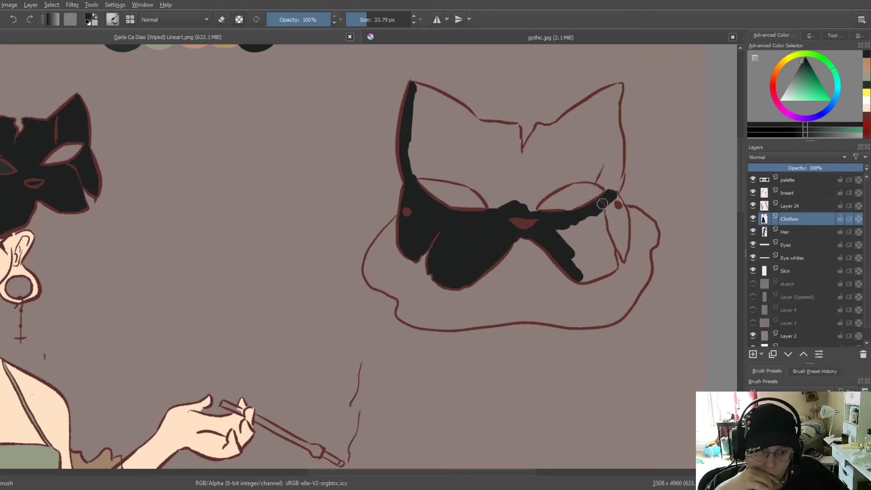
drag(602, 204, 580, 276)
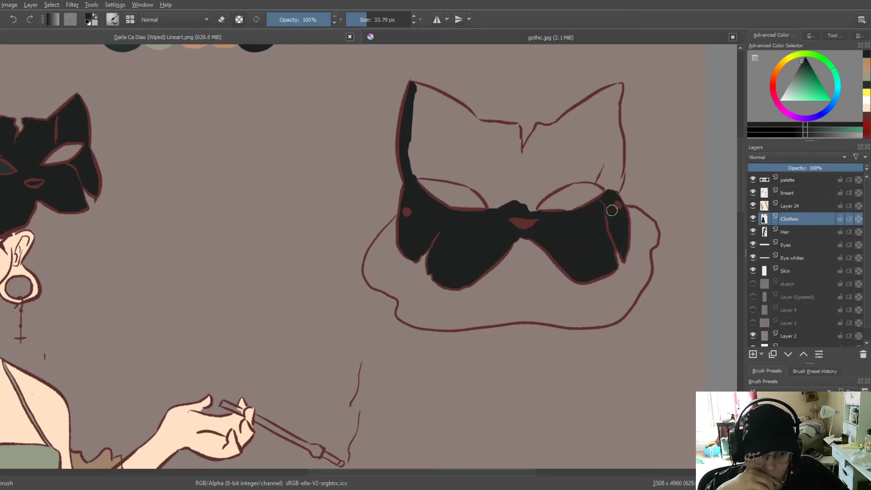
drag(529, 207, 600, 181)
drag(526, 153, 604, 95)
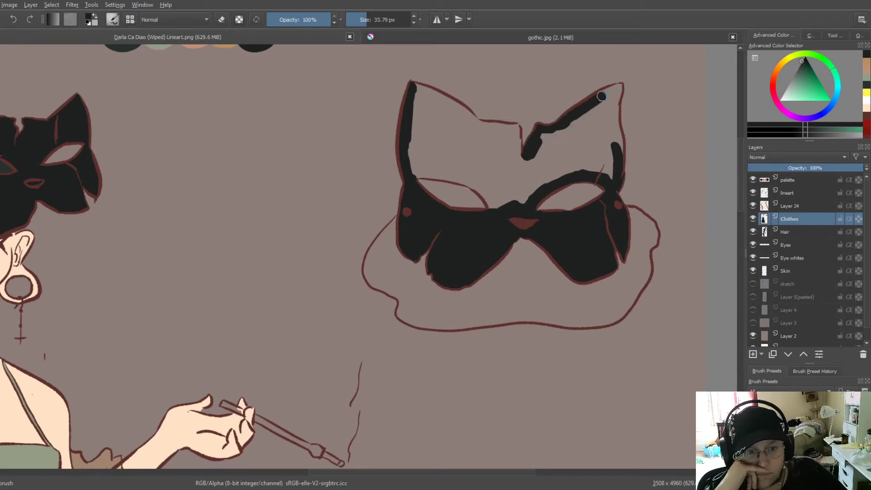
drag(613, 136, 525, 181)
drag(598, 105, 544, 155)
mouse_move(413, 170)
mouse_down()
mouse_move(446, 175)
mouse_move(417, 118)
mouse_move(513, 122)
mouse_move(498, 172)
mouse_up()
mouse_move(417, 91)
mouse_down()
mouse_move(461, 110)
mouse_move(446, 120)
mouse_up()
Step: Paint skin-tone flower patches on the cat masks and a small patch on an ear
key(2)
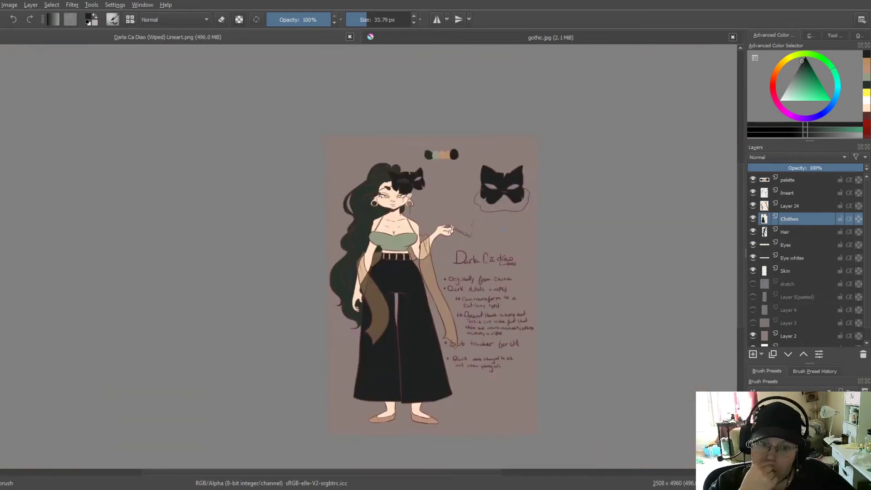
scroll(288, 242, up, 5)
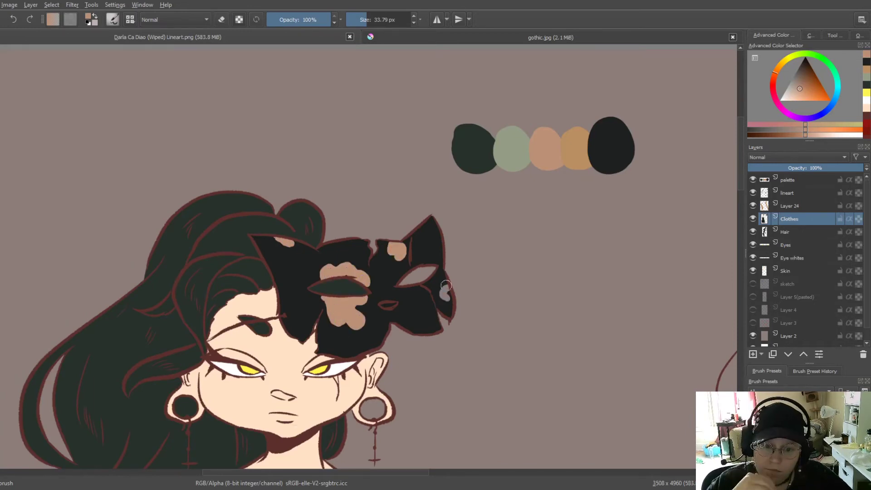
drag(445, 285, 106, 204)
drag(453, 209, 511, 227)
mouse_move(447, 236)
mouse_down()
mouse_move(515, 263)
mouse_move(458, 205)
mouse_move(495, 222)
mouse_up()
drag(481, 136, 561, 158)
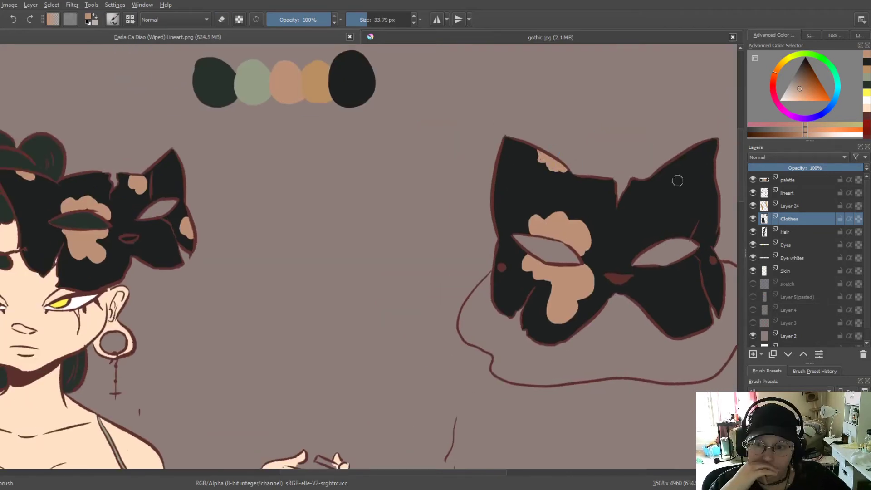
Step: Shade the insides of the mask ears purple, brightened with pink
scroll(490, 282, down, 4)
click(781, 113)
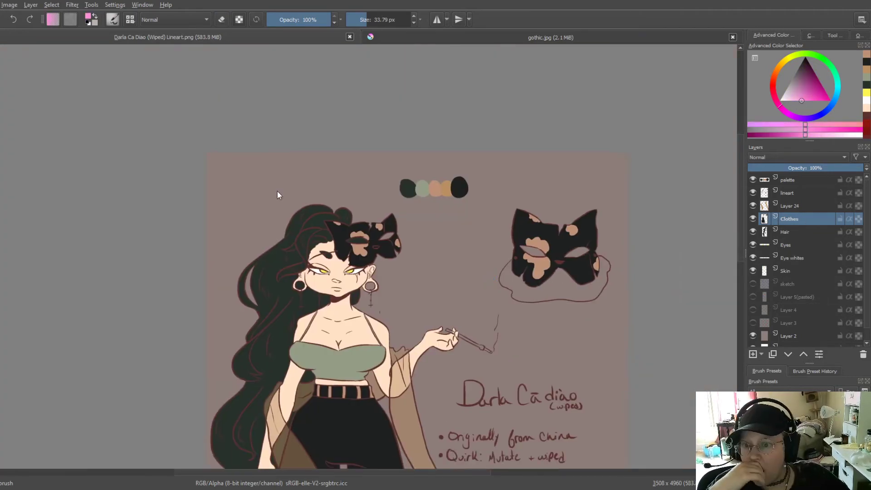
scroll(318, 240, up, 5)
drag(351, 190, 367, 213)
drag(499, 173, 508, 195)
drag(379, 208, 368, 218)
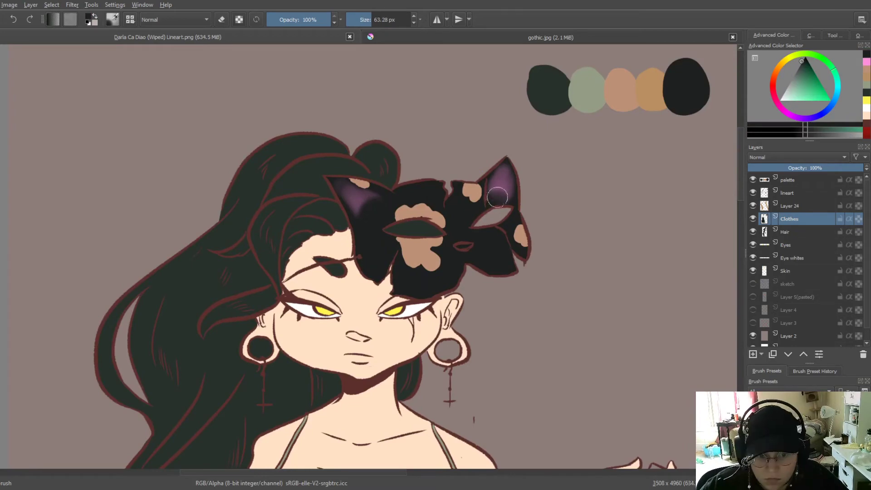
drag(490, 190, 504, 204)
scroll(499, 204, down, 3)
scroll(499, 204, up, 4)
drag(408, 173, 445, 217)
drag(694, 181, 651, 202)
Step: Darken the edges of the pink ear shading with black
key(d)
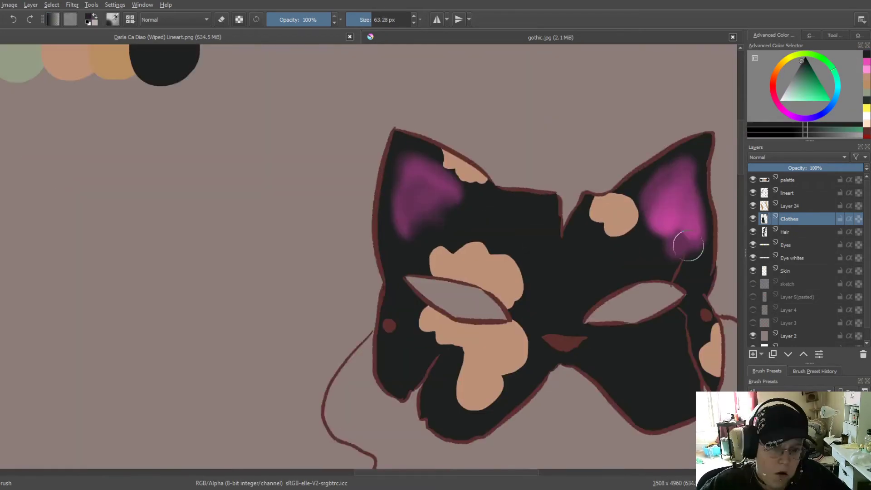
drag(685, 239, 665, 229)
drag(408, 182, 438, 204)
drag(680, 190, 611, 184)
scroll(610, 184, down, 5)
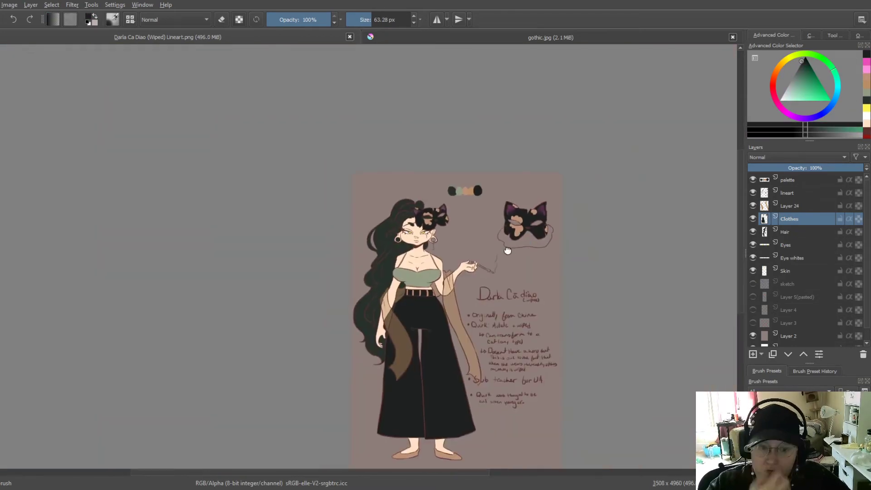
scroll(505, 249, up, 5)
scroll(379, 171, down, 5)
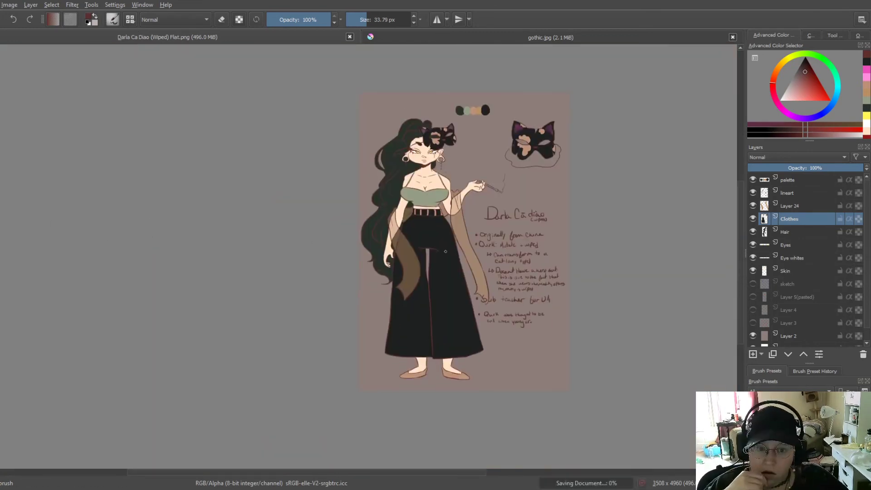
Step: Lengthen the cigarette tip in black and swap to the other paint colour
scroll(352, 226, up, 5)
scroll(352, 225, down, 3)
scroll(352, 225, up, 4)
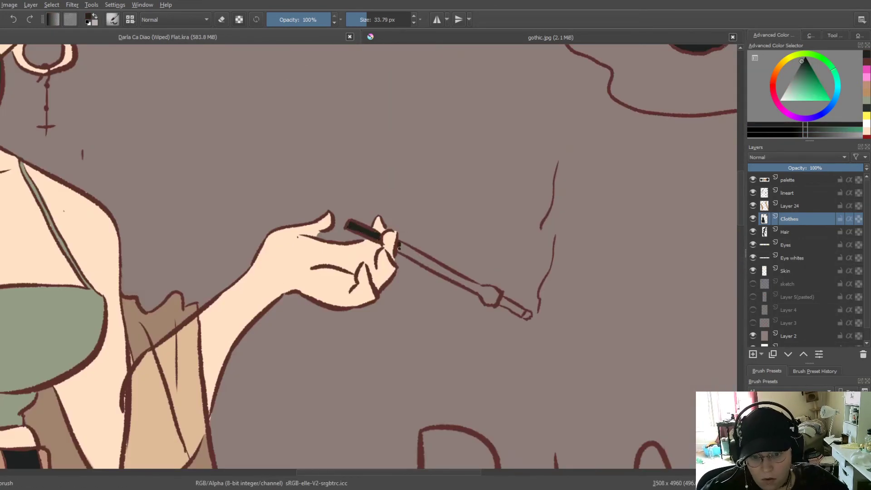
drag(496, 293, 498, 298)
key(x)
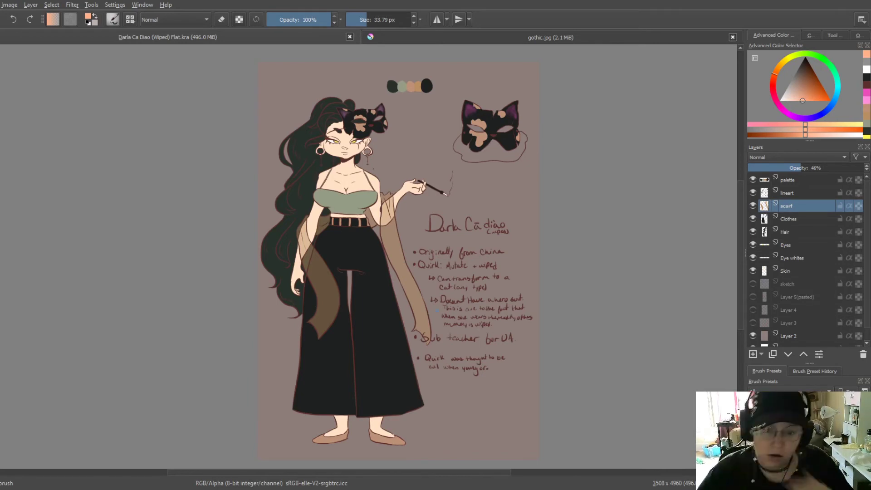
Step: Add Layer 25 above the background and paint a peach blob behind the notes
click(792, 336)
key(Insert)
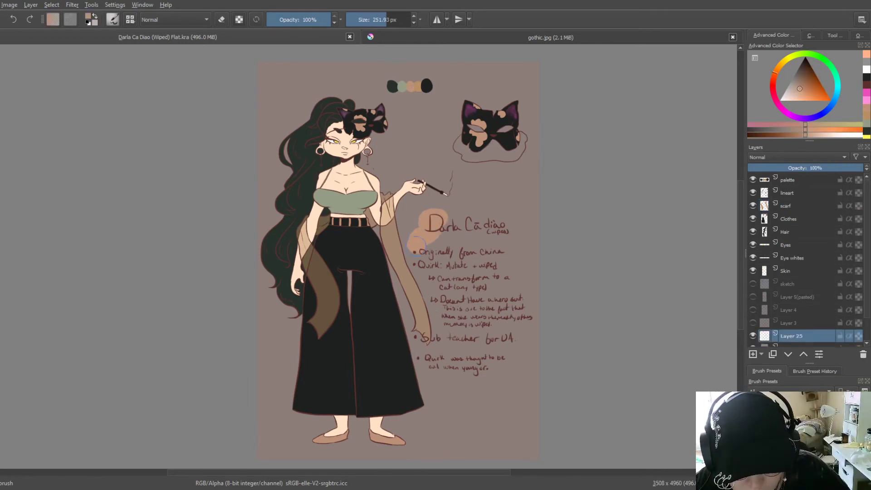
mouse_move(415, 245)
mouse_down()
mouse_move(526, 345)
mouse_move(470, 256)
mouse_up()
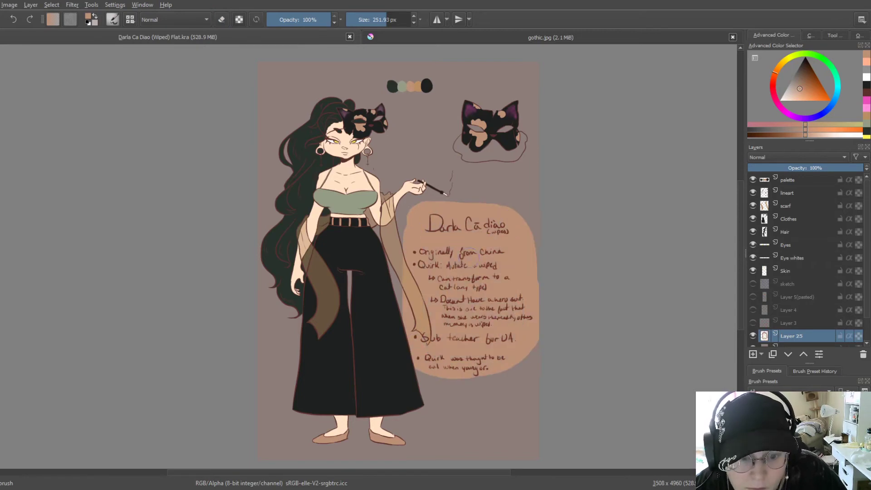
key(e)
key(minus)
key(minus)
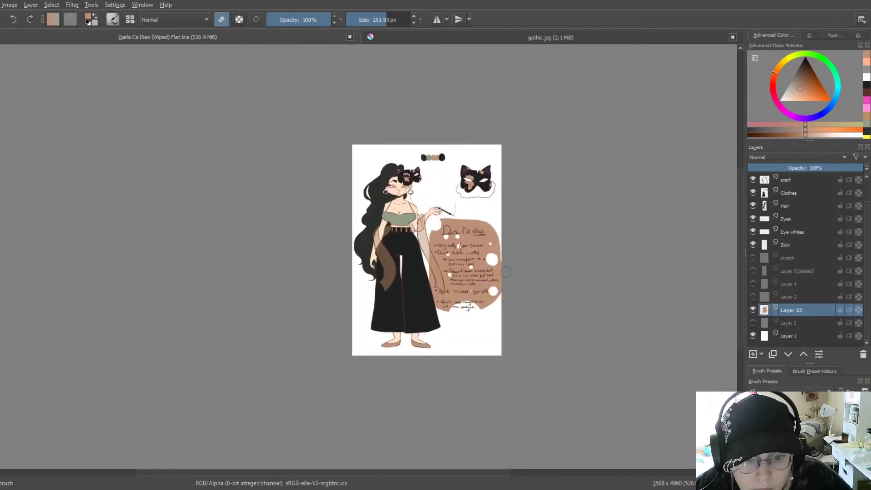
Step: Close gothic.jpg and enlarge the palette swatches, moving them up
click(788, 179)
key(ctrl+t)
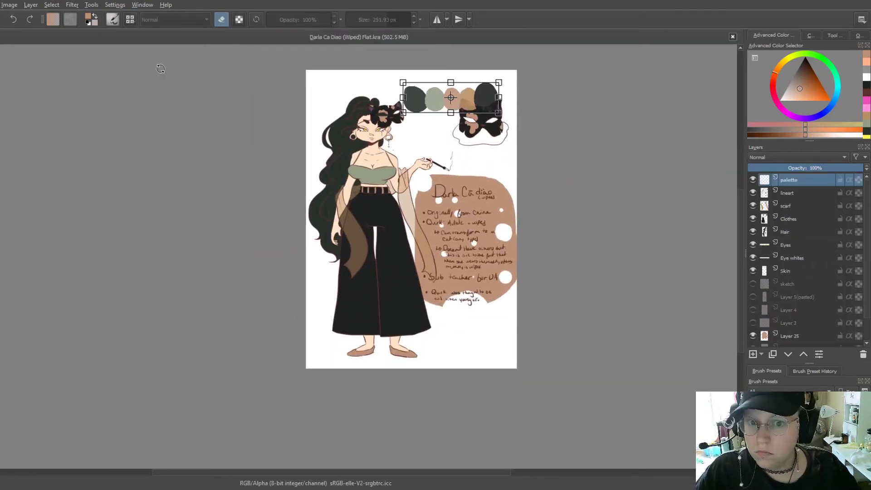
drag(454, 98, 421, 86)
click(794, 192)
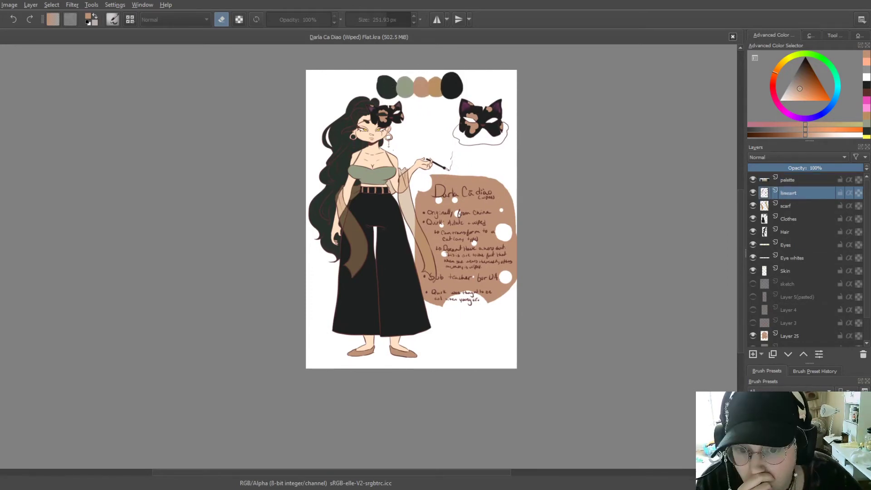
click(785, 270)
scroll(455, 325, up, 5)
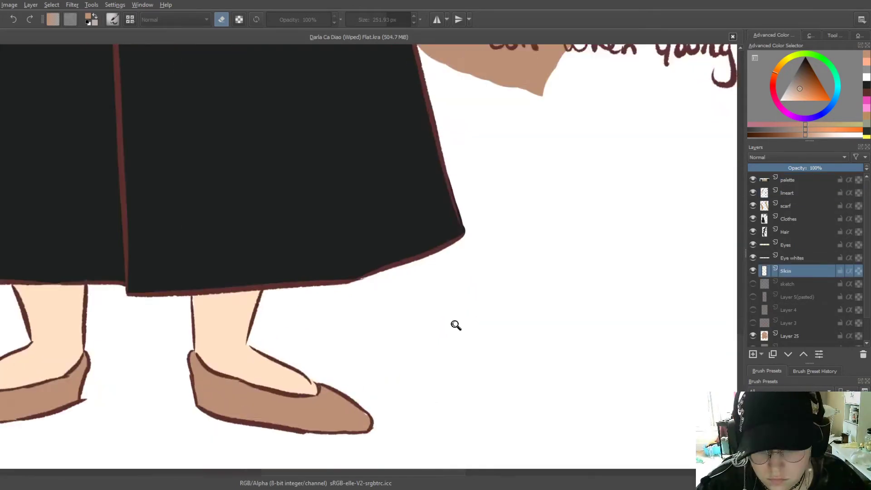
Step: Create a clipped Multiply shading layer over Skin at 66% opacity
key(2)
key(ctrl+shift+g)
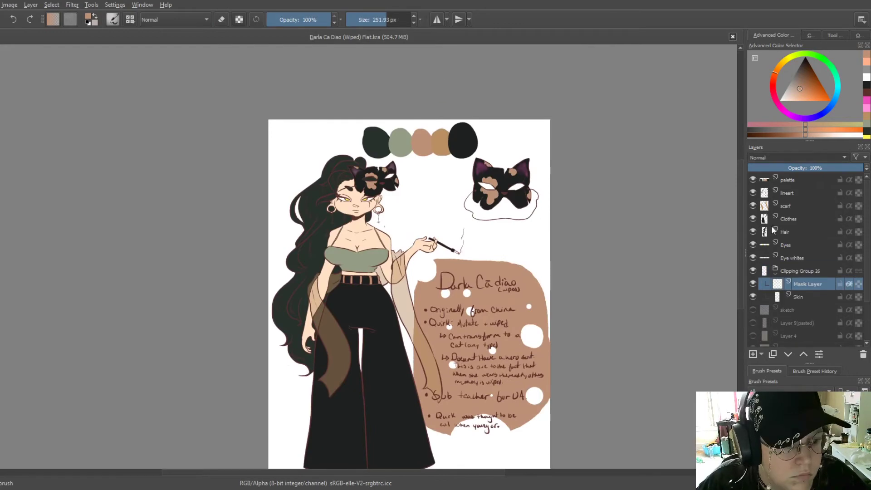
scroll(331, 186, up, 5)
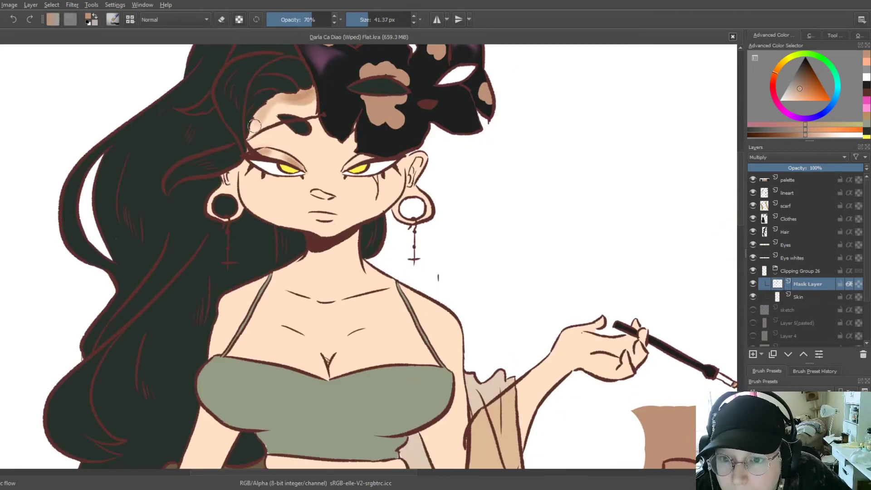
key(e)
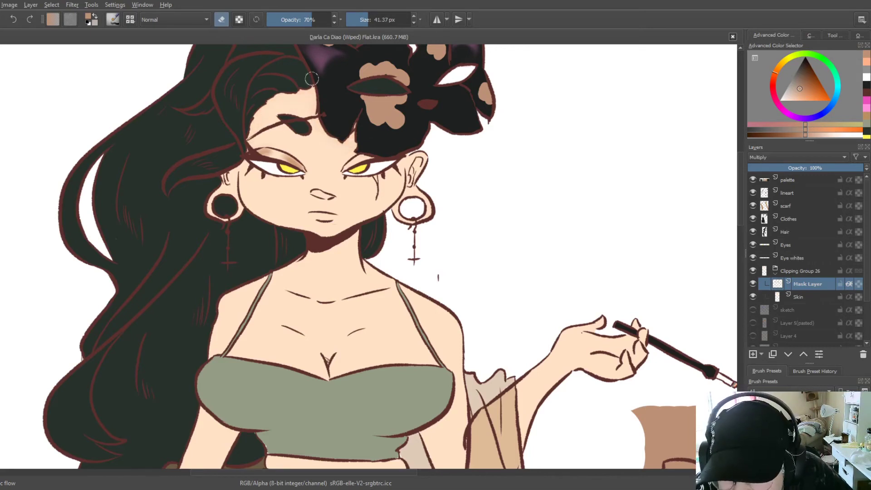
key(slash)
click(824, 167)
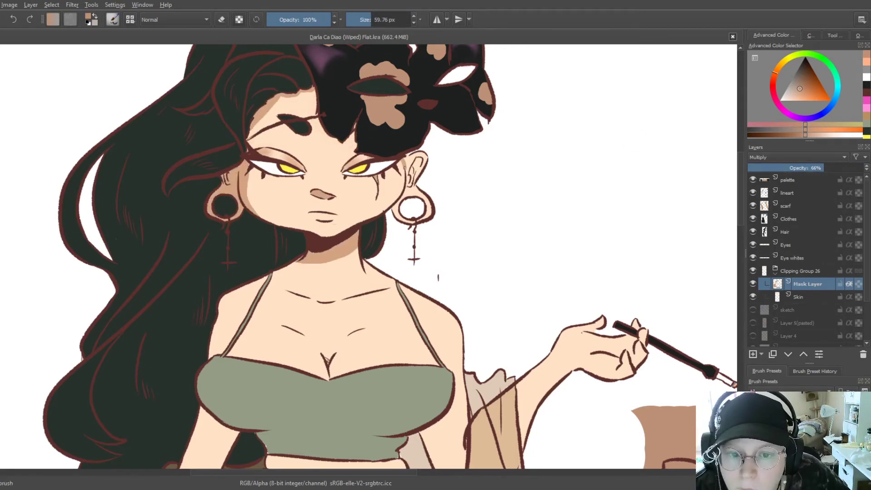
key(e)
Step: Shade along the collarbone, left chest line and down the left arm
drag(298, 291, 364, 293)
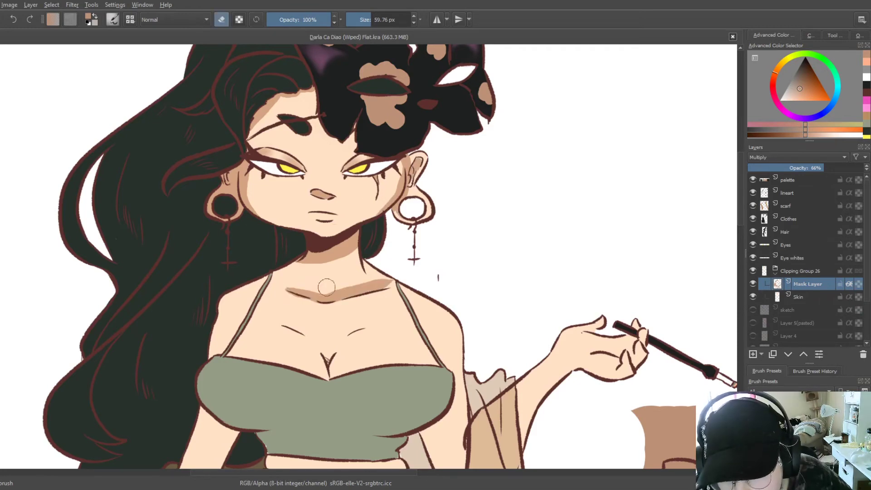
key(e)
mouse_move(281, 325)
mouse_down()
mouse_move(306, 336)
mouse_move(227, 363)
mouse_move(440, 381)
mouse_up()
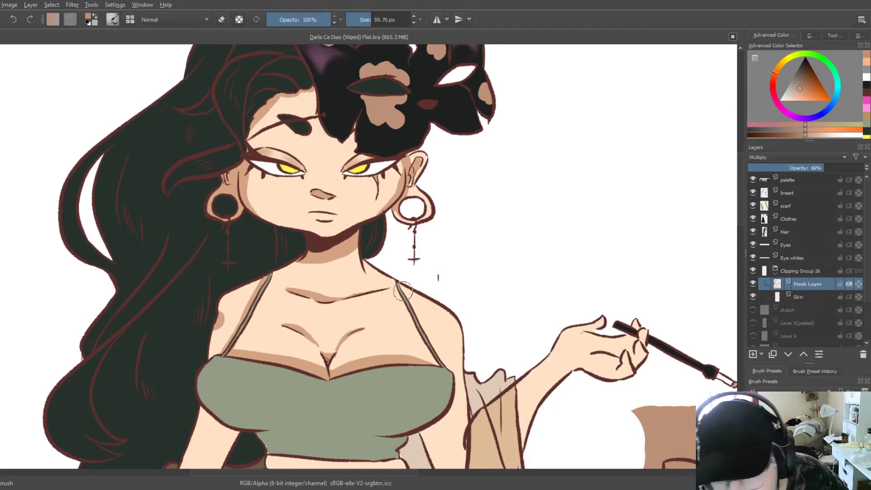
key(minus)
key(minus)
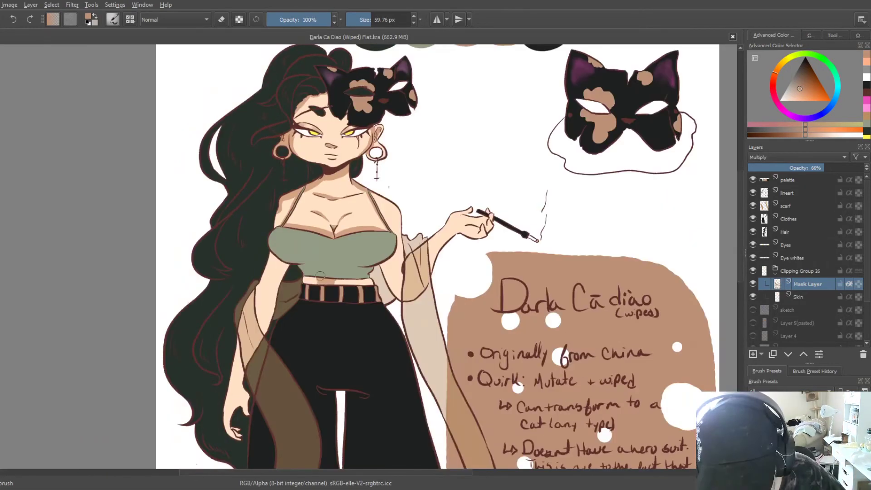
drag(263, 281, 234, 430)
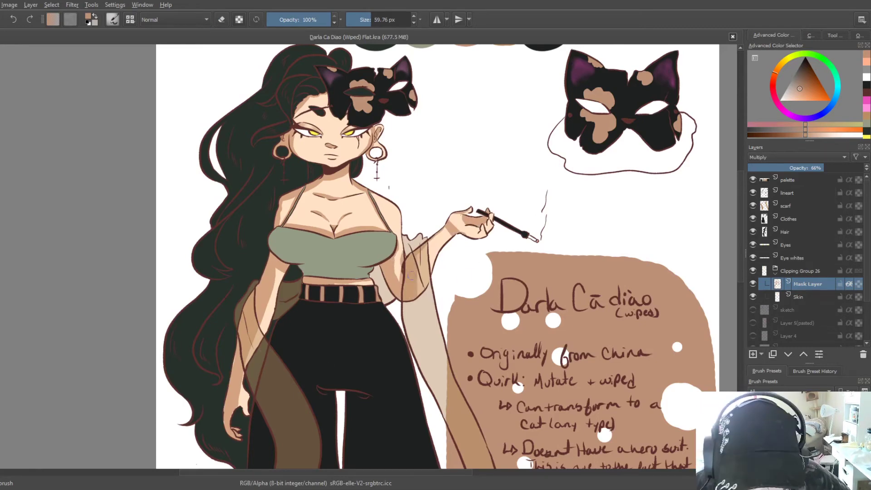
Step: Shade the skin around the lips and switch to a smaller brush
key(plus)
key(plus)
key(plus)
drag(371, 183, 390, 198)
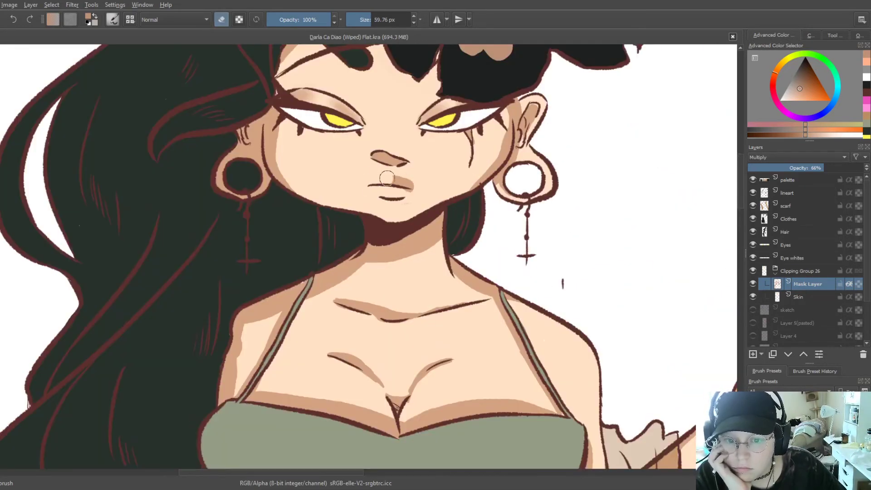
scroll(506, 107, down, 3)
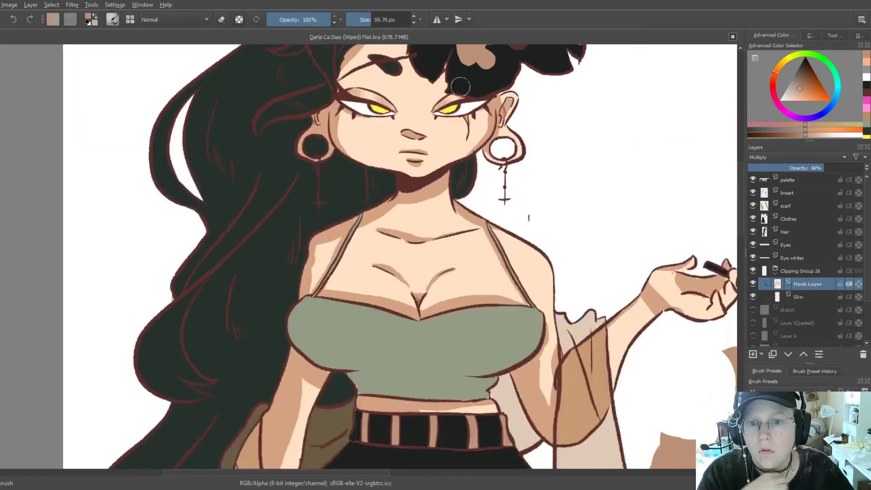
scroll(408, 227, down, 3)
scroll(315, 216, up, 5)
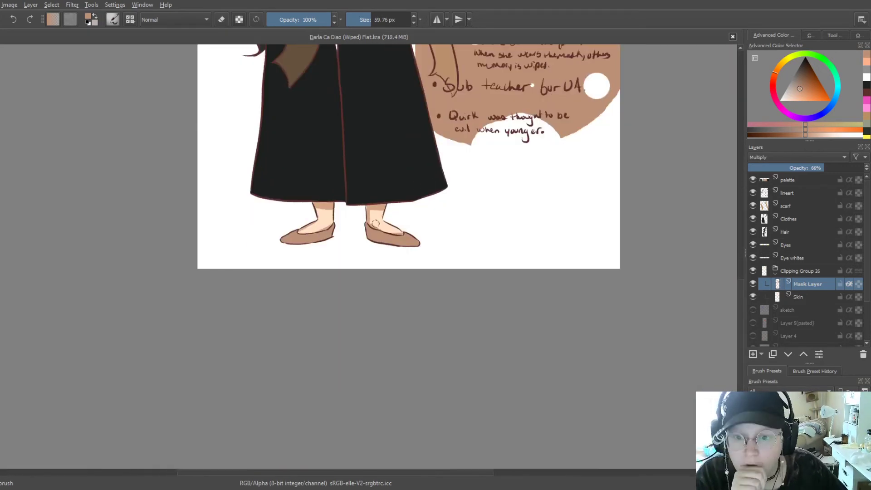
scroll(375, 223, down, 3)
scroll(447, 175, up, 5)
scroll(447, 175, down, 1)
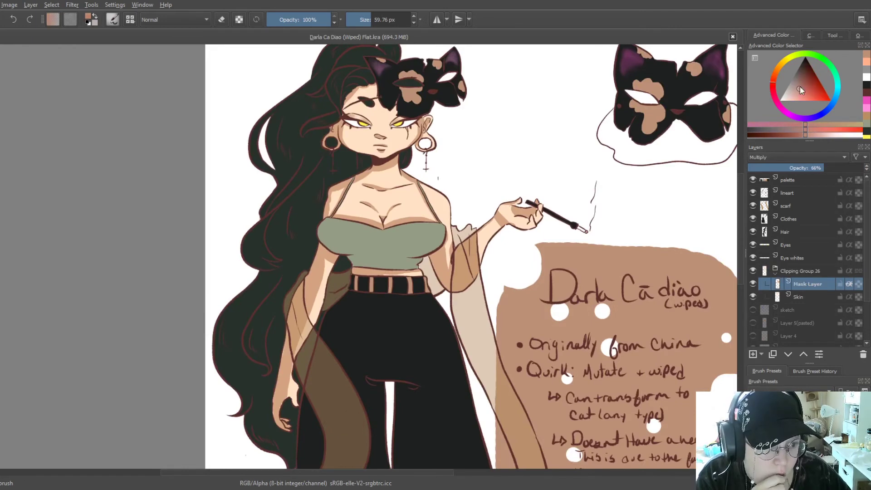
key(/)
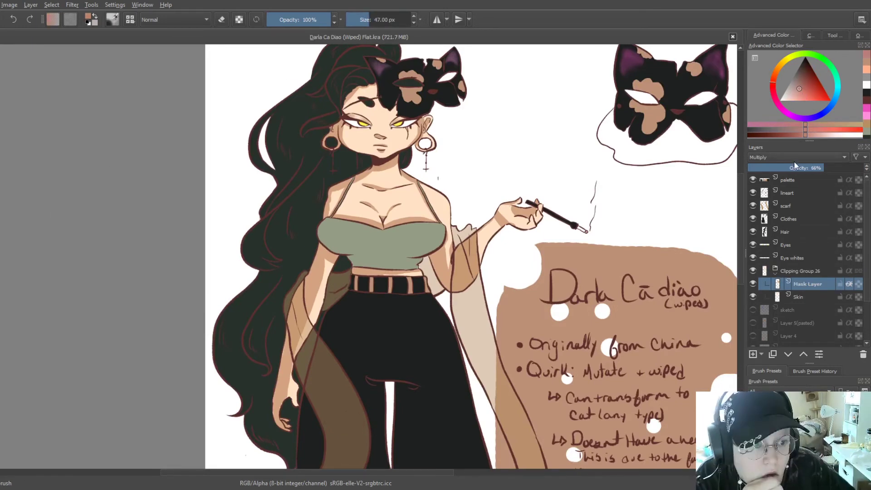
Step: Pick a pink for blush and lower the blush layer to about 51% opacity
ctrl+click(353, 149)
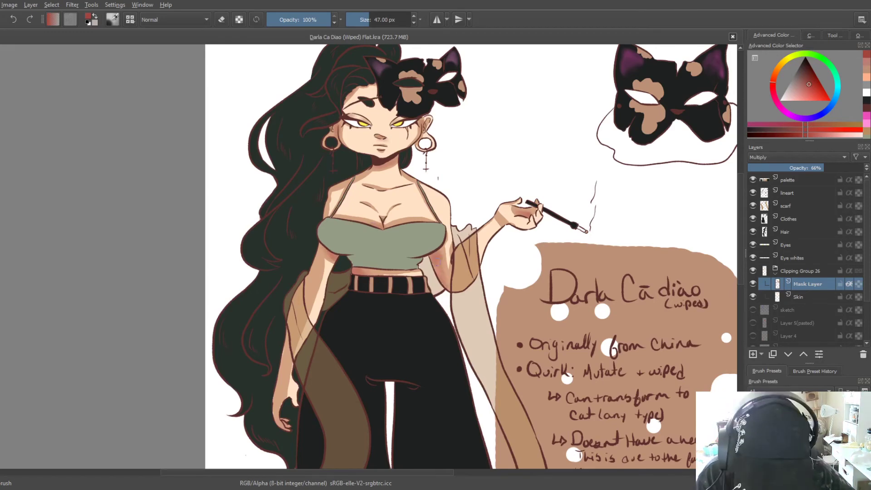
scroll(236, 314, down, 5)
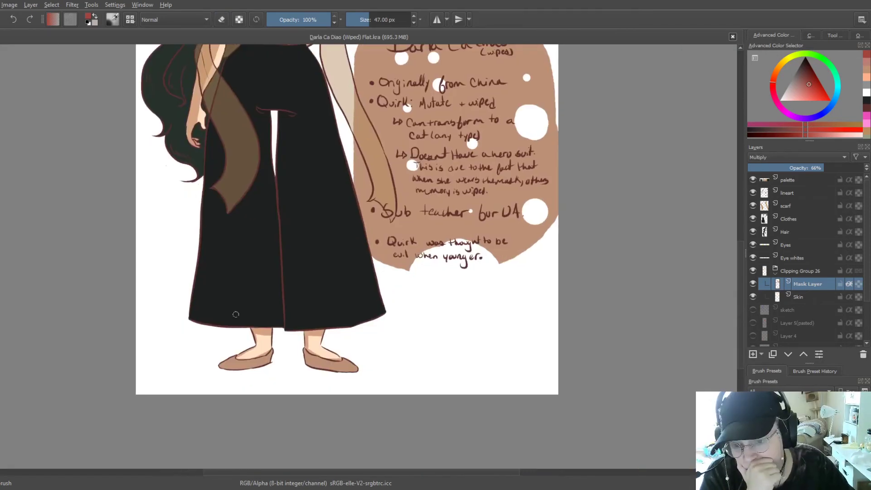
scroll(325, 342, down, 3)
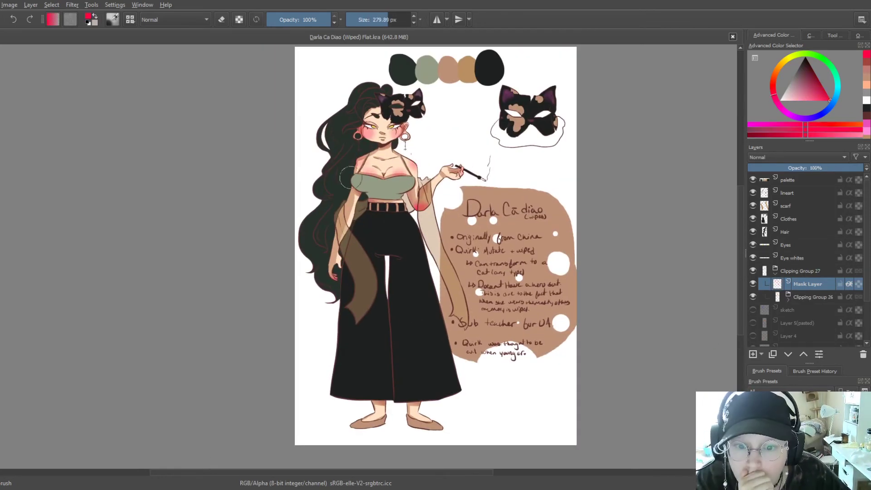
click(807, 167)
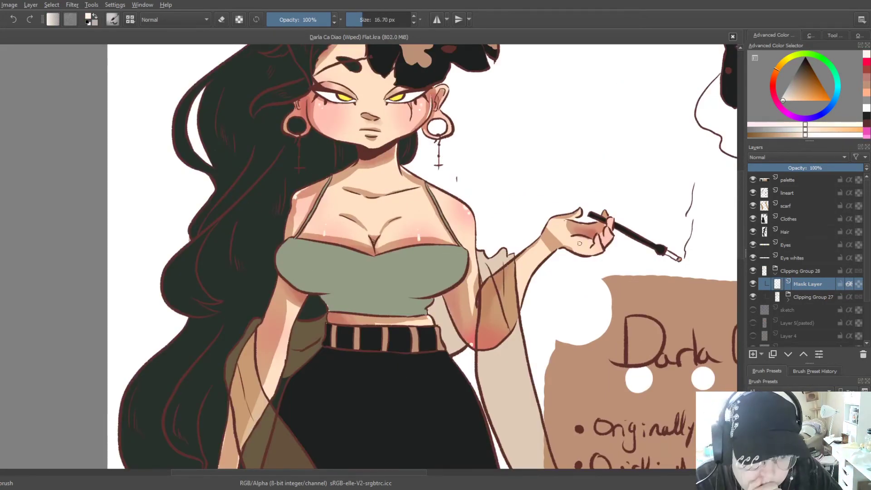
Step: Shade both eye whites with a cool bluish-grey
scroll(378, 100, up, 5)
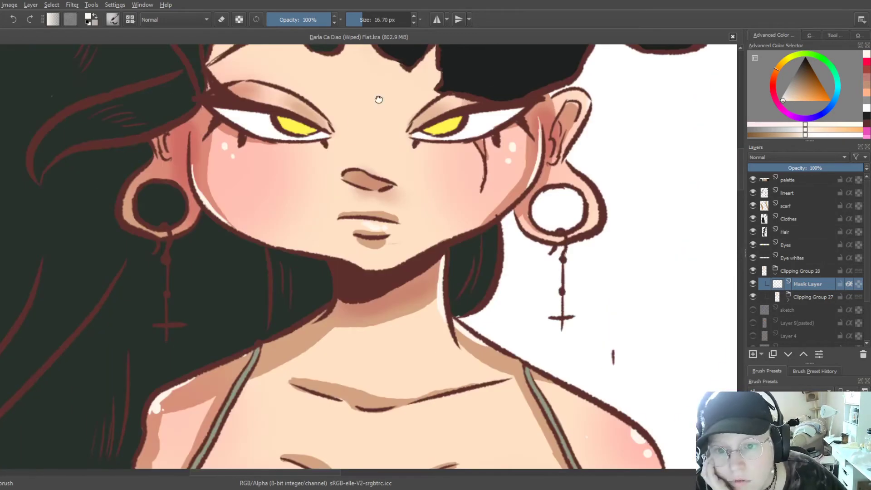
scroll(451, 103, down, 5)
scroll(311, 211, up, 1)
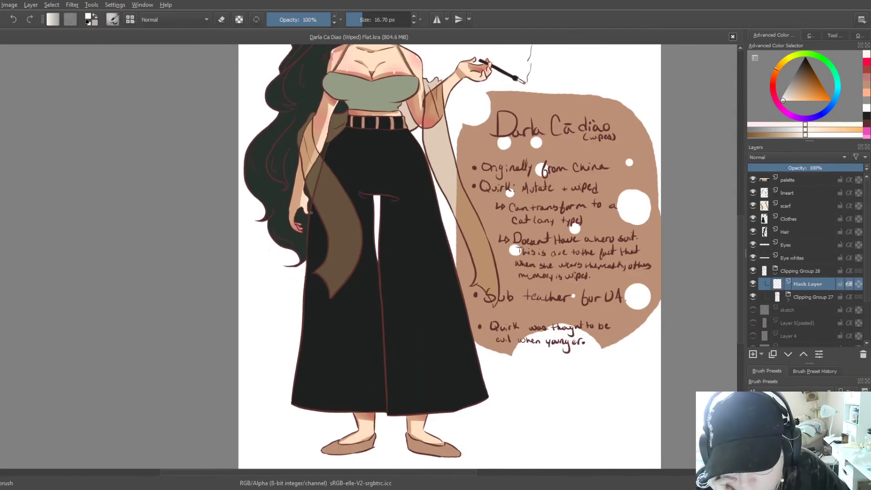
scroll(443, 439, up, 3)
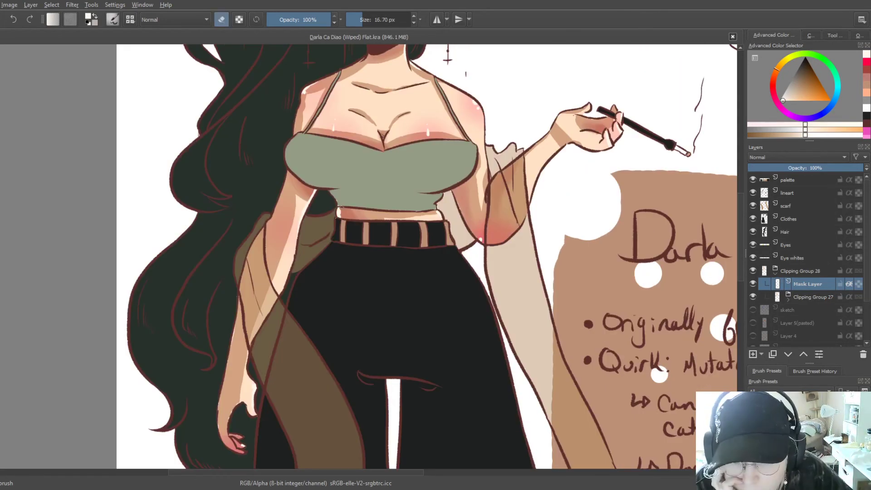
scroll(399, 318, down, 5)
scroll(545, 240, down, 1)
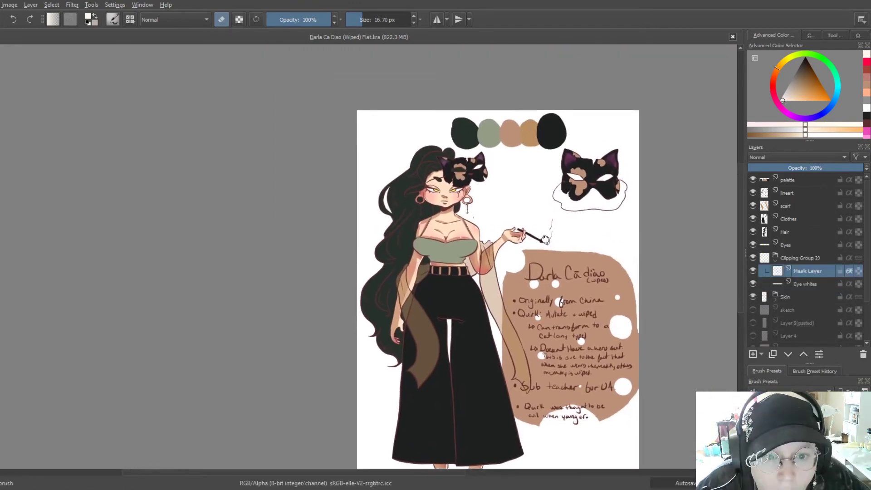
scroll(545, 239, up, 5)
click(796, 91)
drag(271, 158, 310, 167)
drag(447, 169, 485, 161)
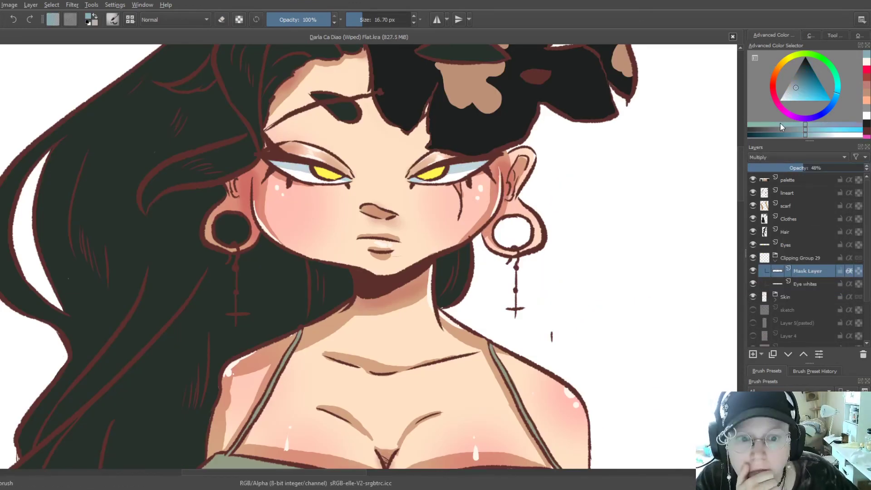
Step: Add clipped Multiply layers over Eyes and give the irises orange shading
click(785, 244)
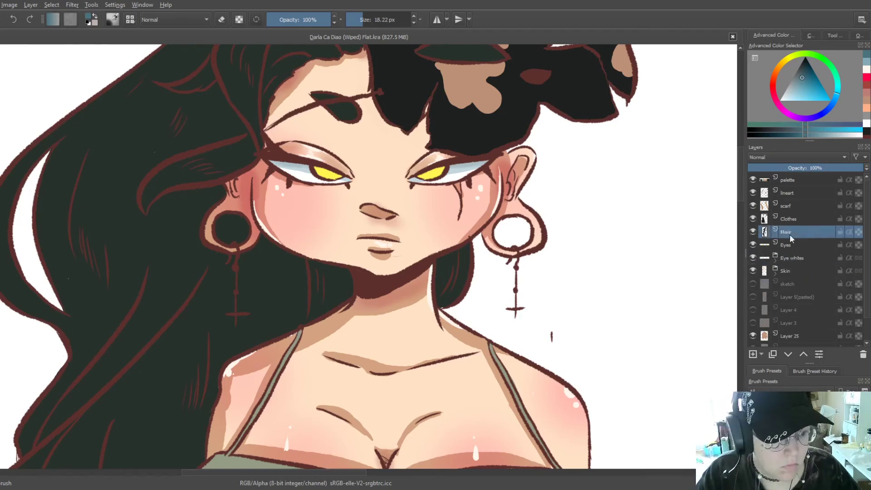
key(ctrl+shift+g)
ctrl+click(423, 156)
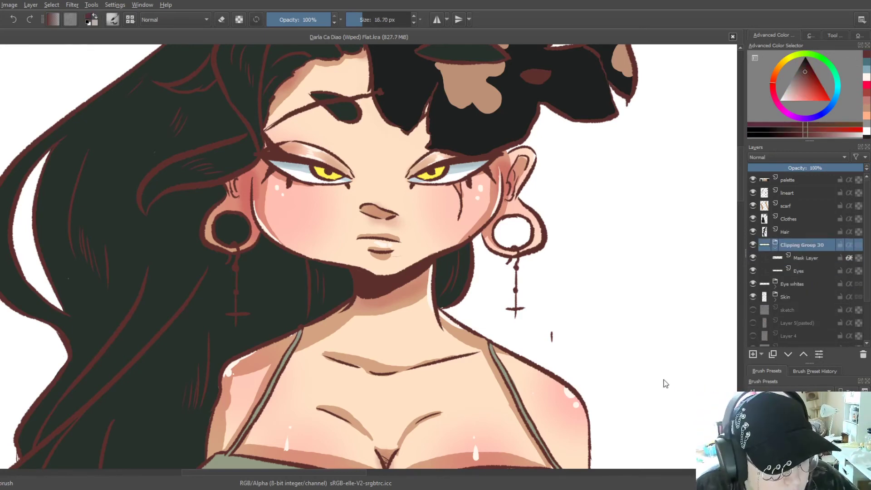
key(ctrl+shift+g)
key(alt+shift+m)
ctrl+click(411, 176)
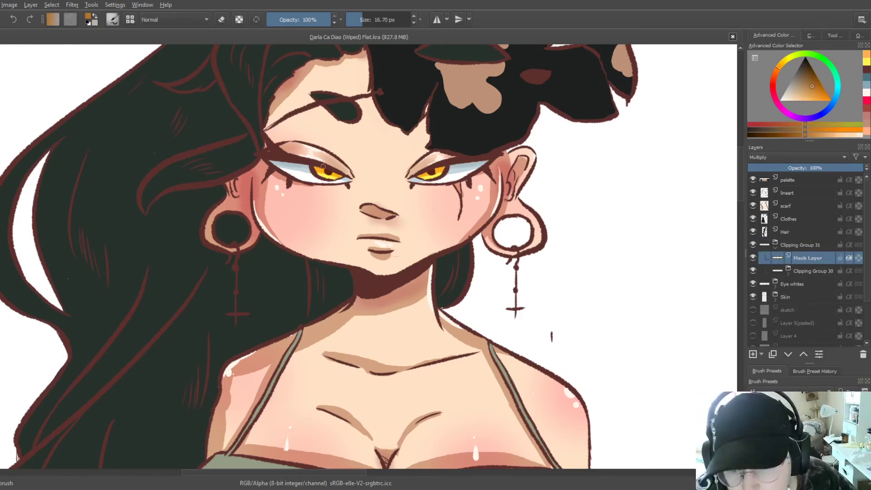
ctrl+click(317, 164)
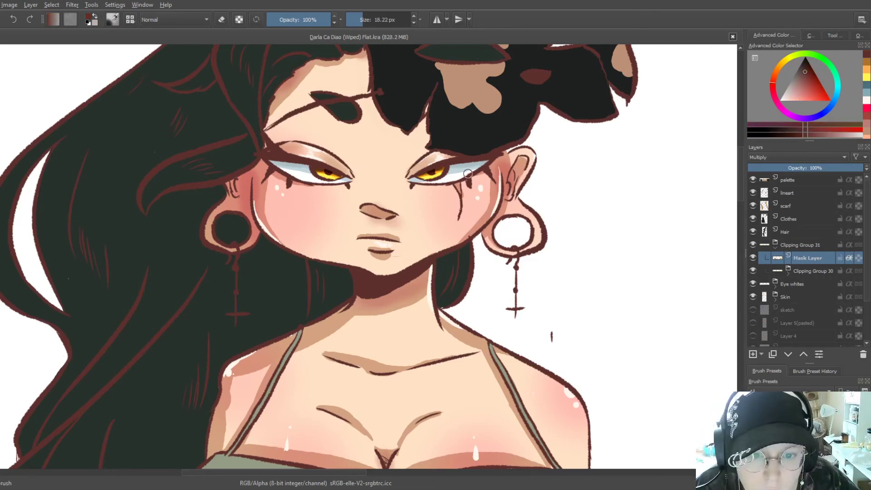
scroll(468, 174, down, 5)
Step: Create new empty Layer 32 with white as the painting colour
key(Insert)
key(x)
scroll(314, 175, up, 5)
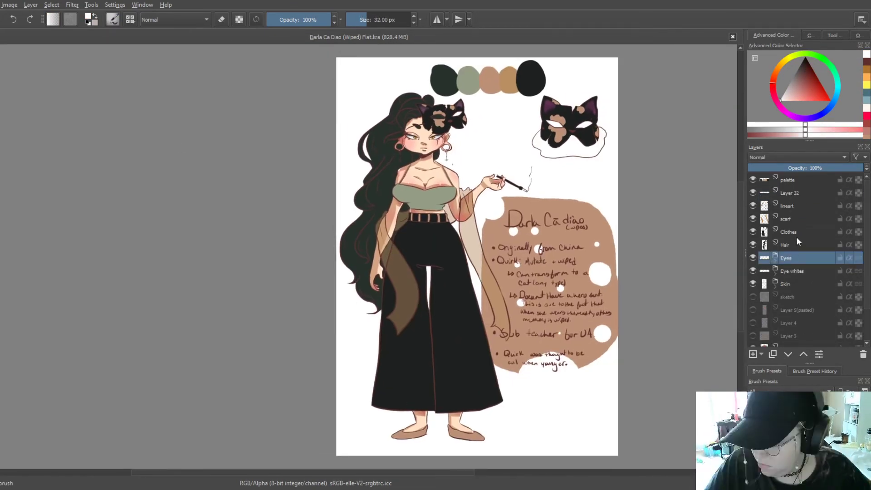
Step: Add a clipped shading layer over the Hair layer and paint dark strokes along the strands
click(783, 244)
key(ctrl+shift+g)
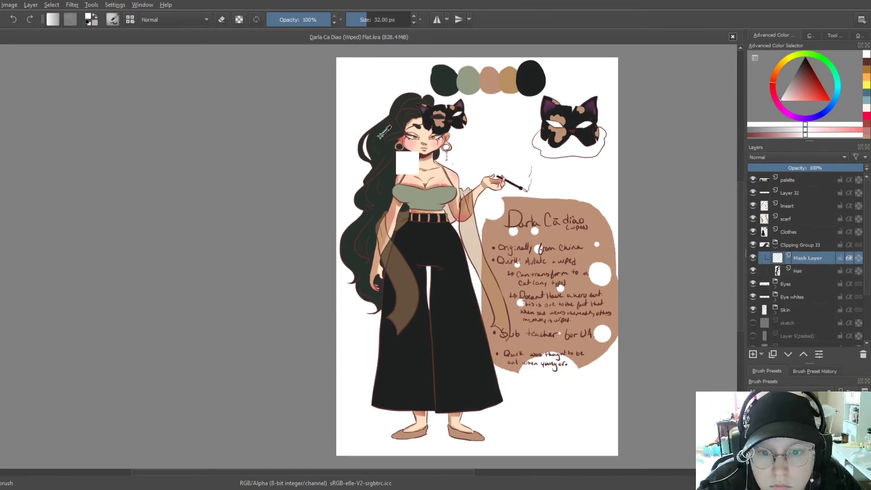
scroll(439, 347, up, 5)
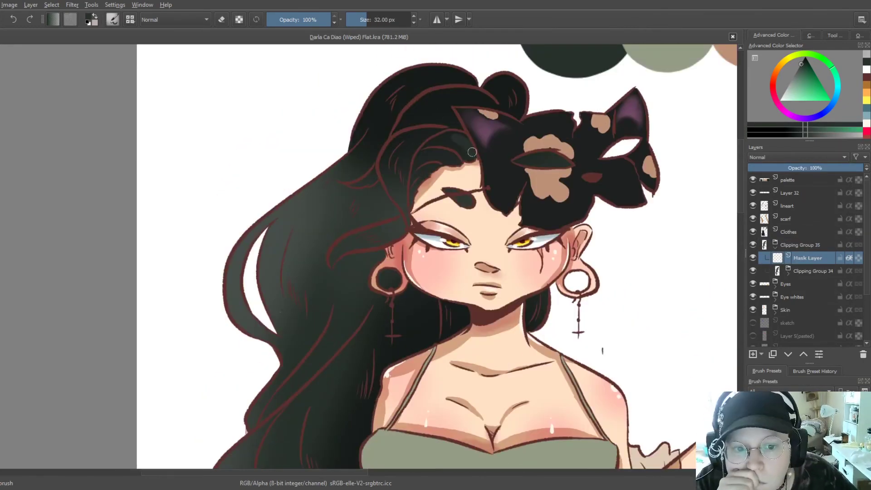
drag(471, 152, 453, 200)
mouse_move(436, 131)
mouse_down()
mouse_move(395, 218)
mouse_move(328, 268)
mouse_up()
Step: Lower the hair shading to about 56% opacity and darken the upper hair
key(e)
key(e)
key(e)
drag(839, 167, 812, 167)
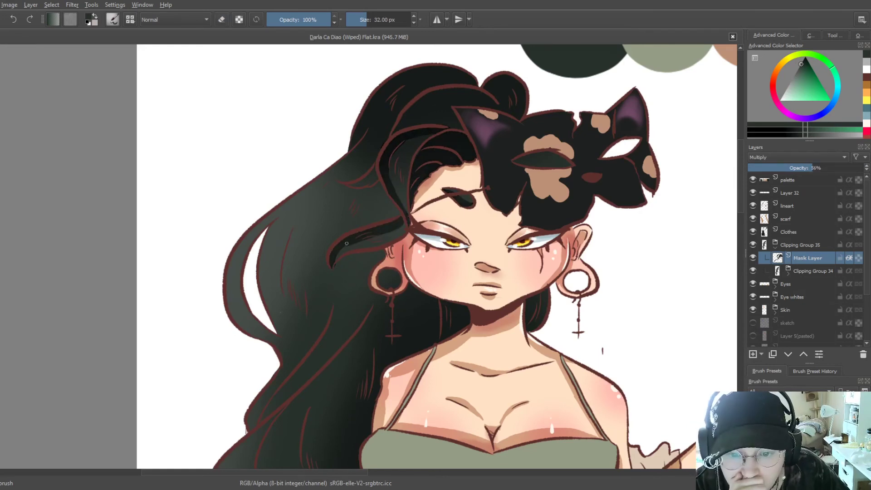
key(e)
drag(435, 90, 399, 129)
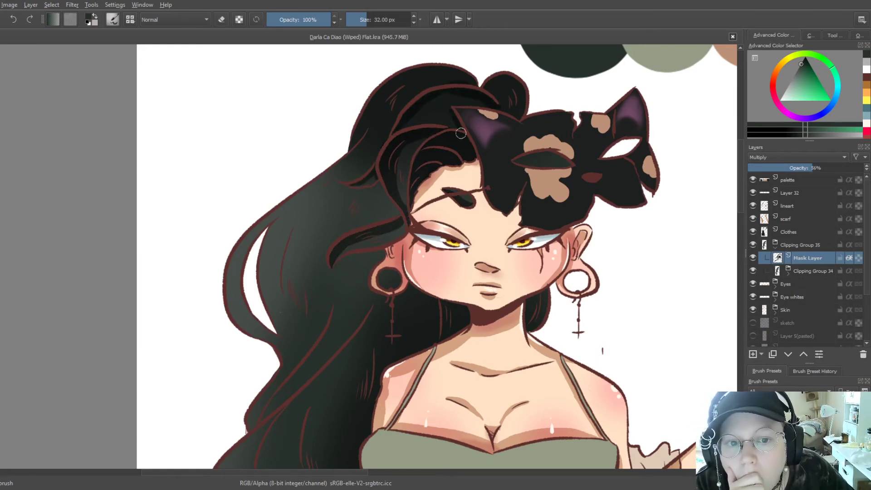
mouse_move(499, 91)
mouse_down()
mouse_move(408, 122)
mouse_move(370, 115)
mouse_up()
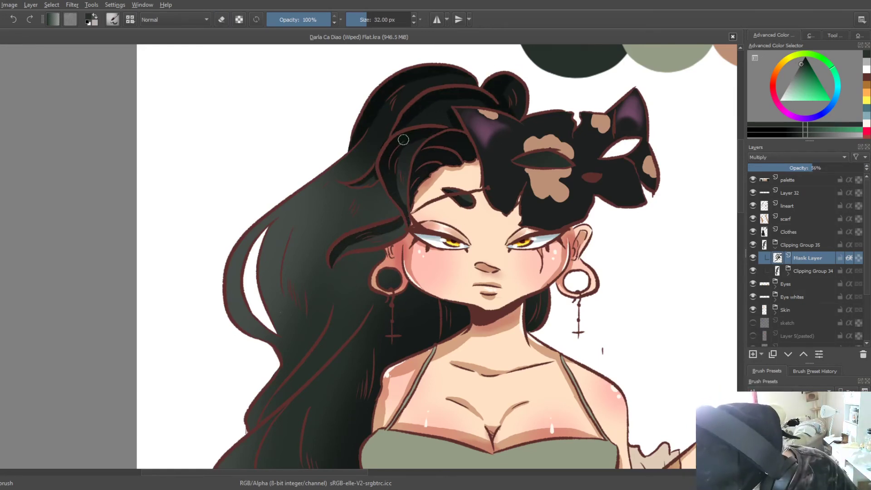
Step: Darken the left hair strands and fill the white gap in the hair with shadow
mouse_move(276, 218)
mouse_down()
mouse_move(241, 336)
mouse_move(253, 221)
mouse_move(226, 318)
mouse_up()
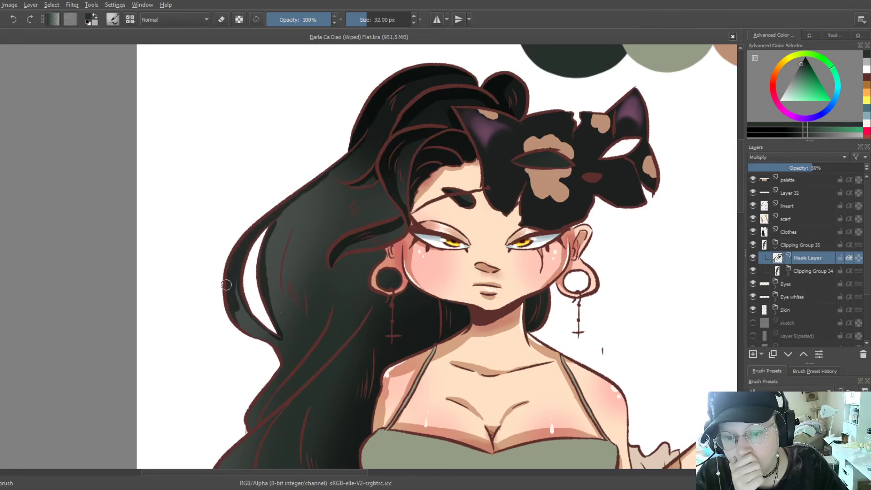
drag(236, 286, 281, 376)
drag(254, 431, 354, 317)
drag(281, 381, 264, 401)
drag(339, 291, 268, 408)
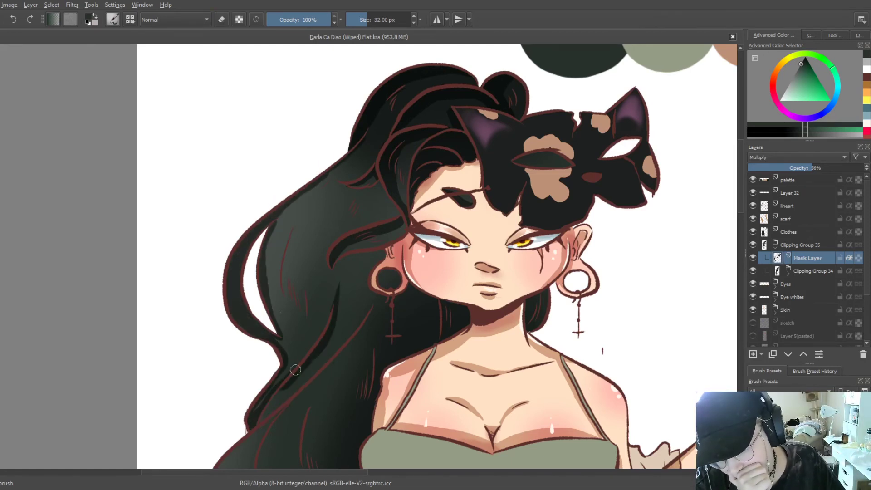
key(e)
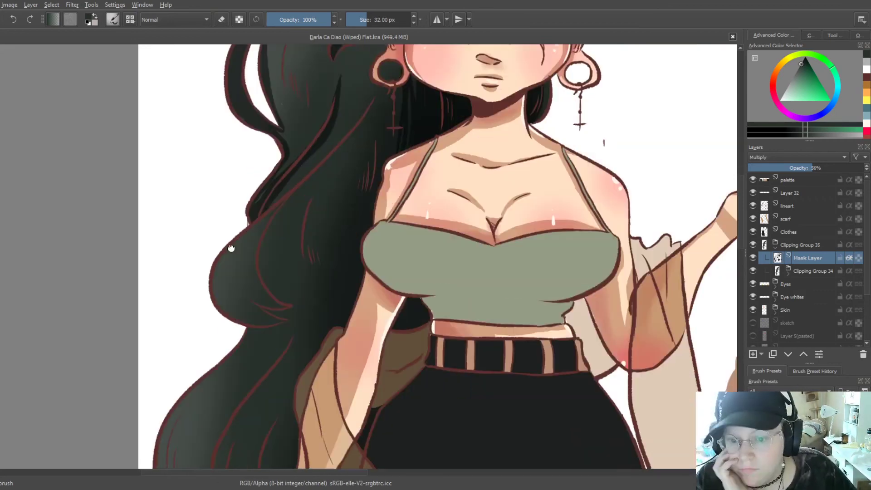
Step: Deepen the shading on the left hair and the lower hair beside the skirt
scroll(458, 303, down, 5)
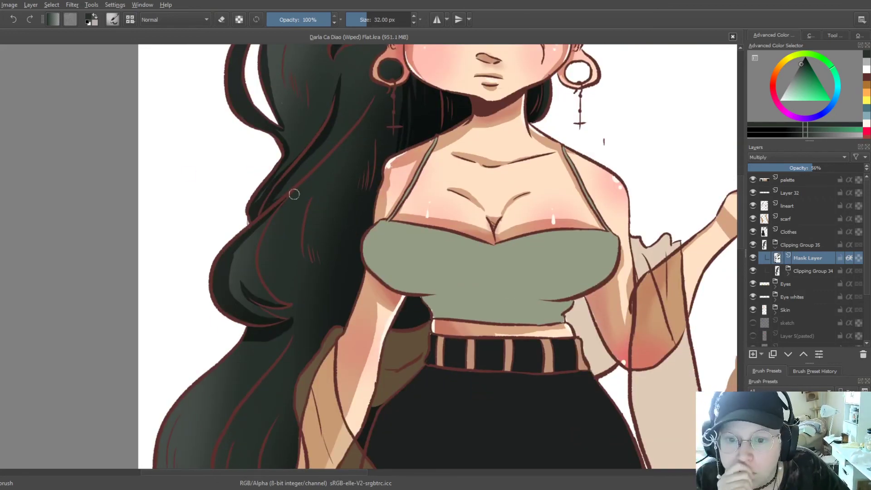
mouse_move(294, 194)
mouse_down()
mouse_move(274, 246)
mouse_move(307, 305)
mouse_up()
key(e)
drag(374, 99, 343, 138)
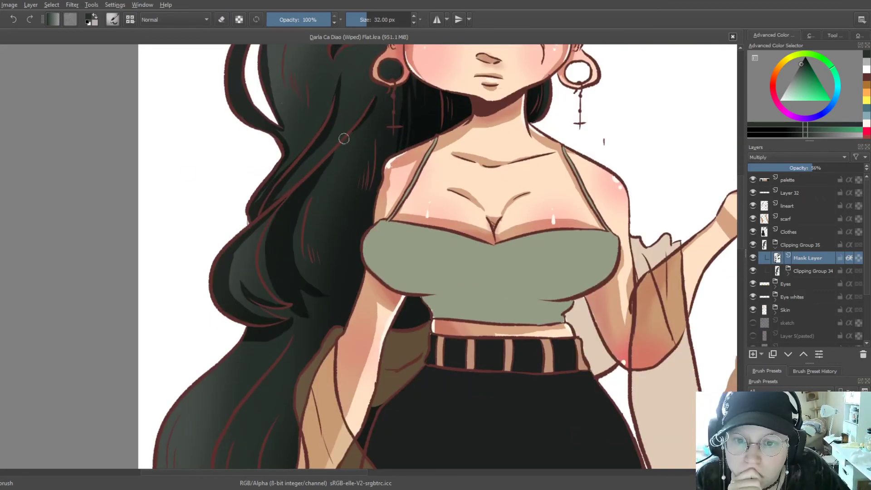
drag(304, 205, 316, 263)
drag(408, 302, 411, 326)
scroll(318, 272, down, 7)
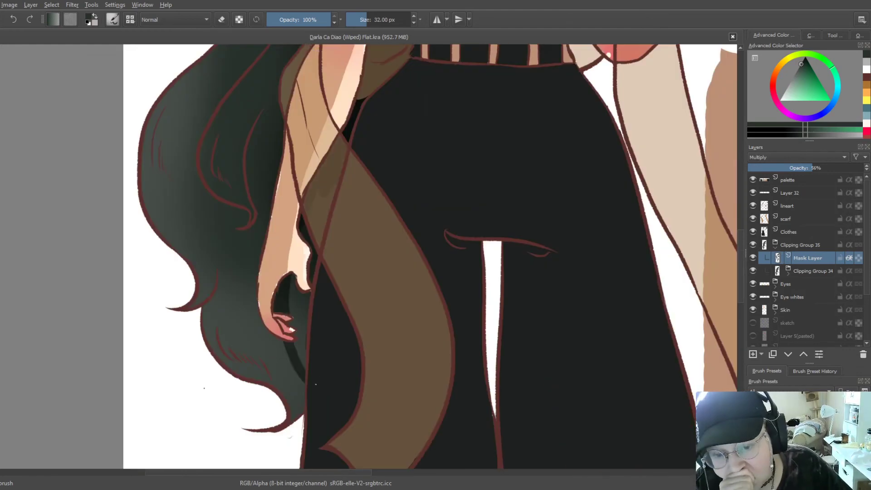
mouse_move(285, 277)
mouse_down()
mouse_move(298, 363)
mouse_move(233, 348)
mouse_up()
Step: Paint darker shading along the lower hair edge and the strand beside the arm
key(e)
drag(217, 299, 210, 333)
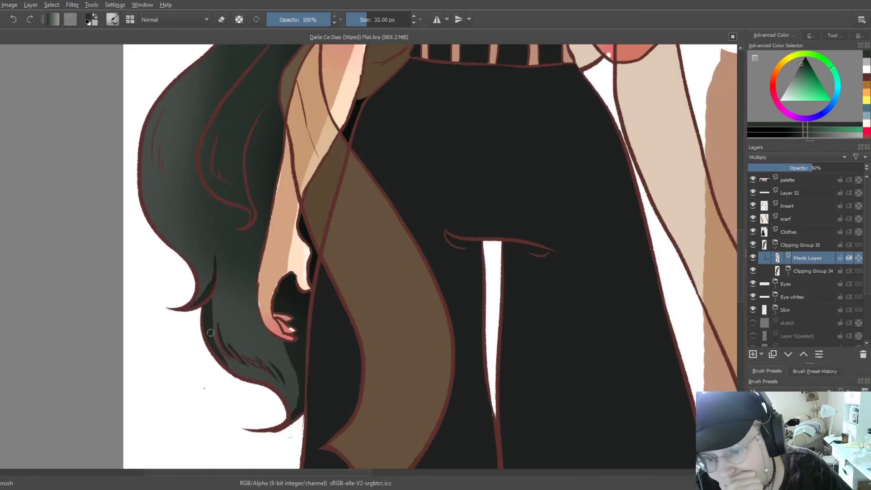
drag(142, 189, 172, 240)
scroll(173, 240, up, 3)
drag(227, 163, 173, 354)
drag(272, 159, 263, 313)
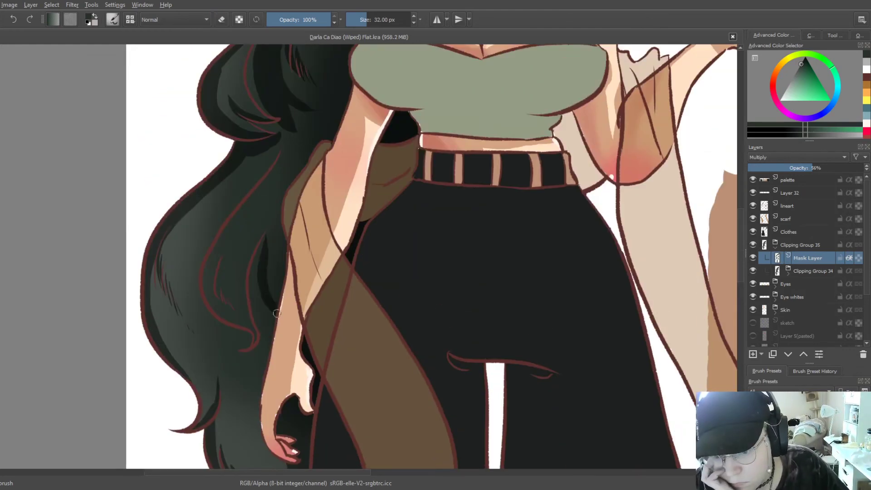
mouse_move(268, 241)
mouse_down()
mouse_move(261, 346)
mouse_move(254, 320)
mouse_up()
drag(268, 215, 252, 326)
Step: Zoom in and out to review the hair shading, switching the brush to erasing
scroll(274, 156, down, 5)
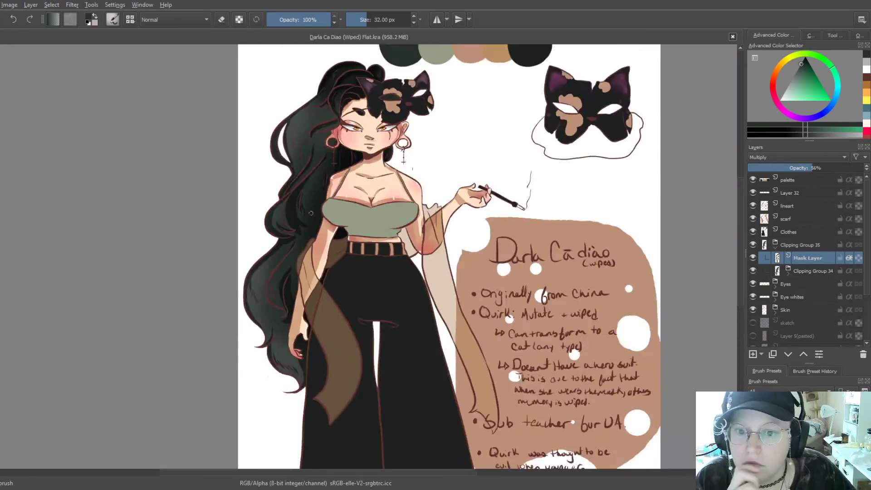
scroll(301, 156, up, 4)
scroll(317, 272, down, 1)
scroll(312, 305, up, 5)
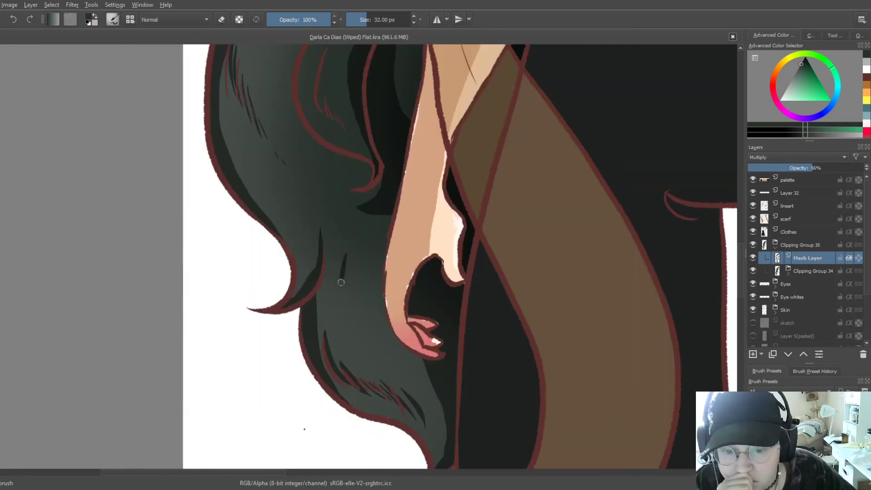
key(e)
scroll(329, 279, down, 4)
scroll(329, 278, down, 1)
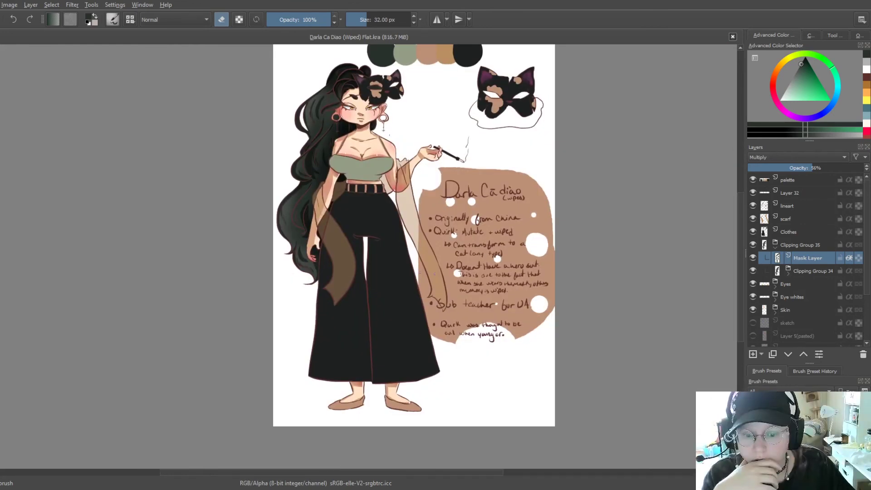
Step: Rename the hair's base layer to 'Hair'
double_click(798, 245)
text(Hair)
key(Return)
key(ctrl+shift+g)
Step: Merge the hair shading into the Hair layer and select the Clothes layer
scroll(270, 310, up, 2)
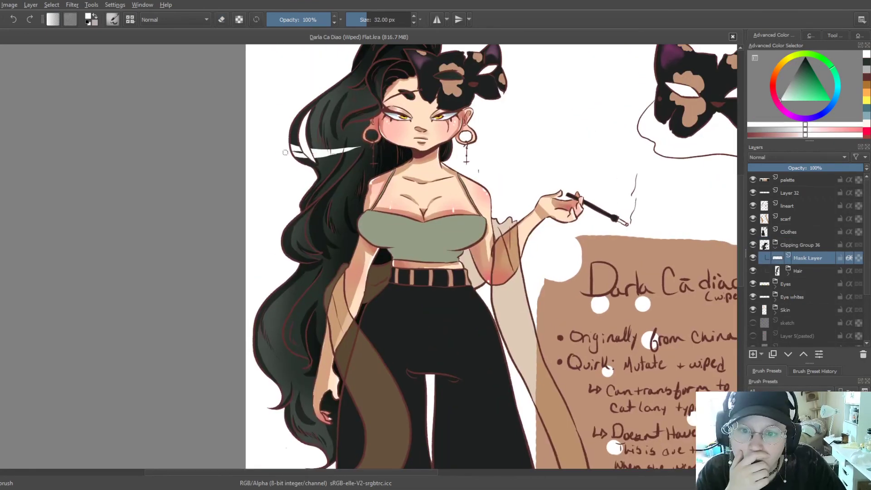
scroll(339, 136, up, 3)
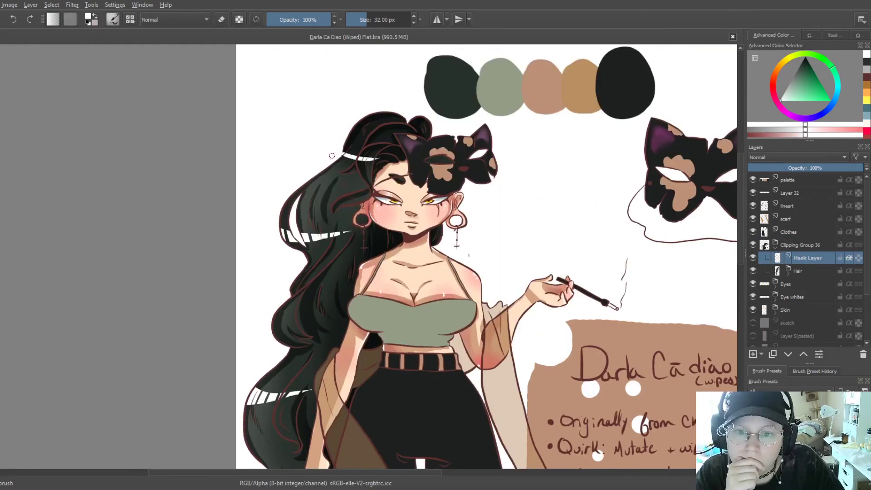
scroll(368, 185, down, 4)
key(ctrl+z)
click(790, 232)
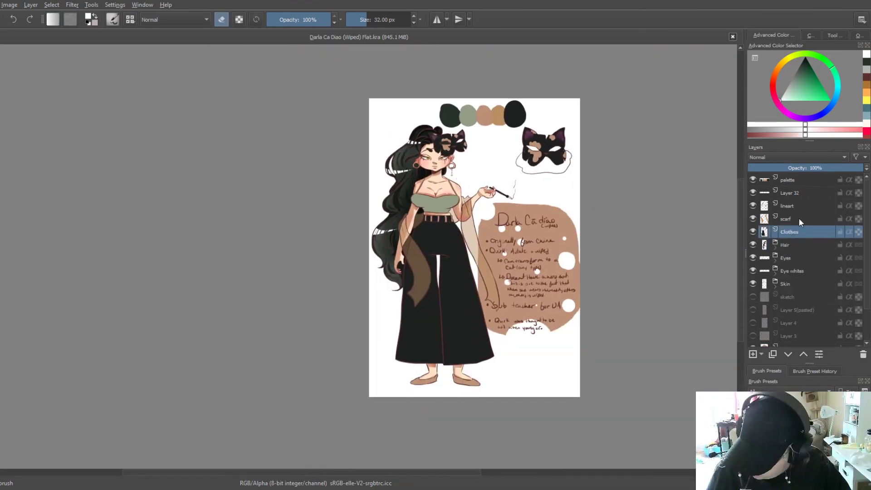
scroll(435, 246, up, 3)
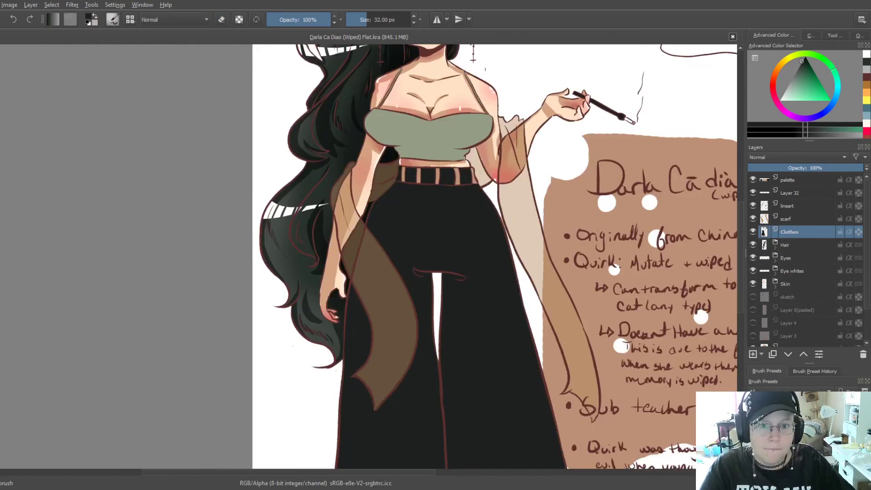
Step: Add a clipped Multiply layer over Clothes and shade the green top, belt and waistline
key(ctrl+shift+g)
key(alt+shift+m)
scroll(394, 54, down, 3)
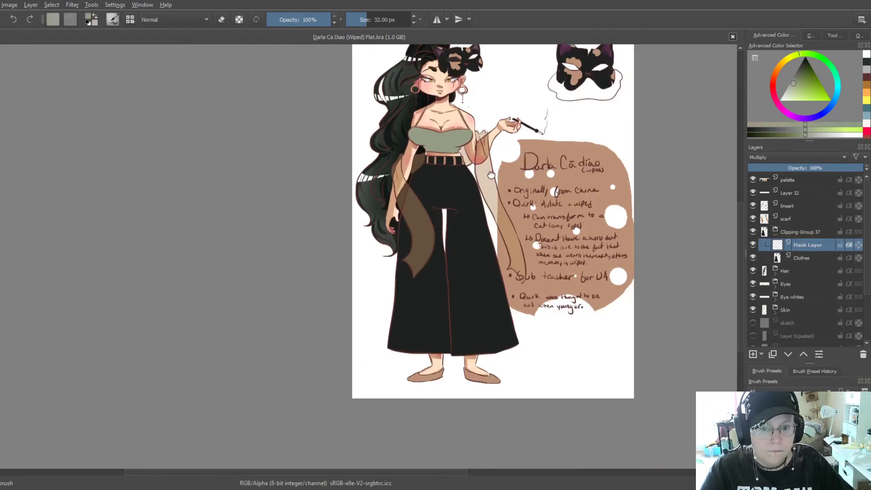
scroll(395, 53, up, 4)
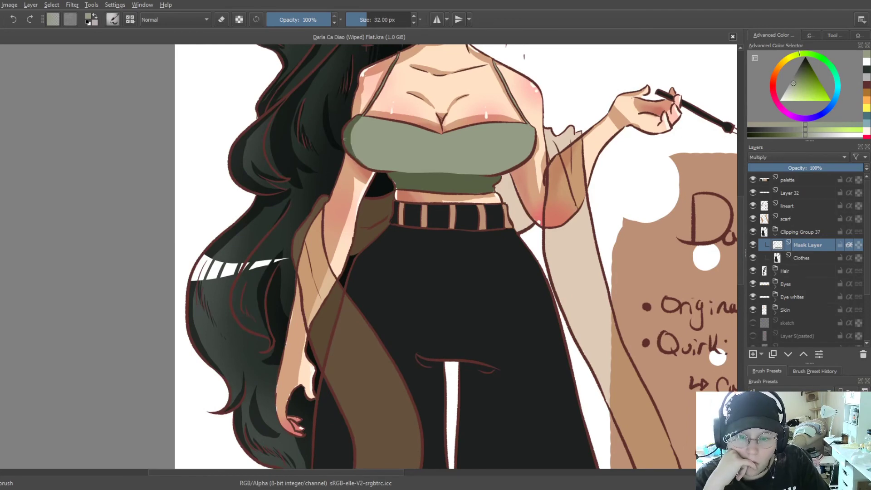
drag(351, 156, 529, 163)
drag(427, 168, 354, 150)
drag(399, 211, 508, 217)
drag(401, 232, 515, 234)
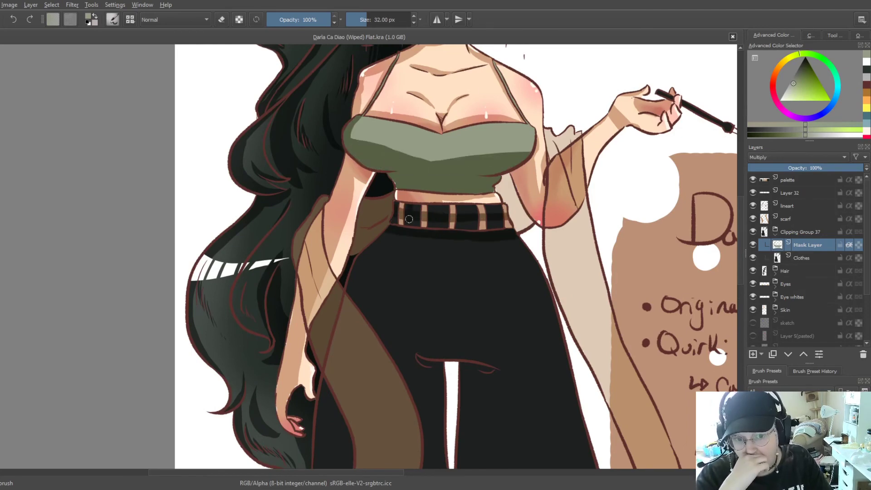
Step: With a larger brush, shade the inner trouser legs, left shoe, cat mask and left leg
scroll(409, 219, down, 5)
drag(363, 19, 379, 34)
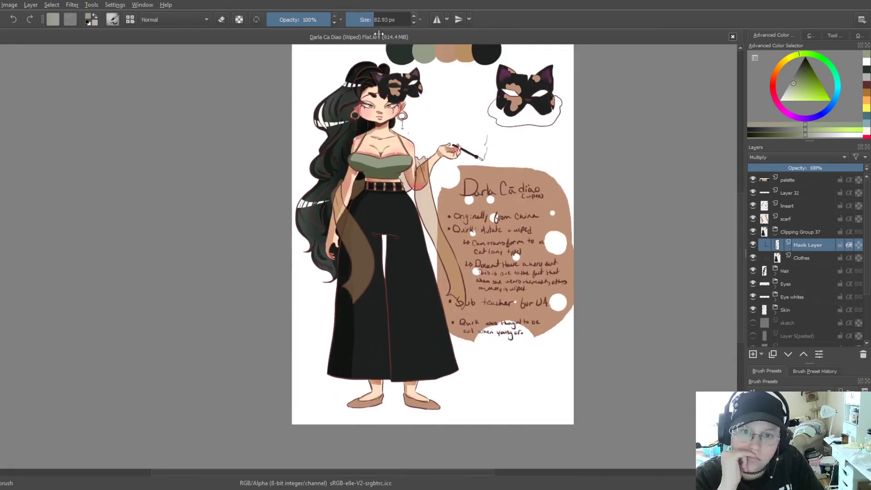
drag(387, 246, 386, 377)
drag(395, 239, 395, 355)
drag(350, 402, 381, 398)
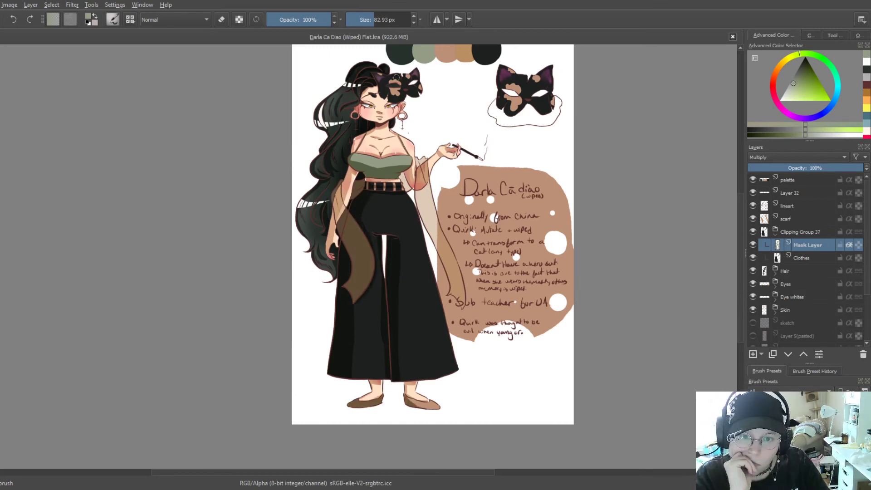
drag(523, 72, 508, 104)
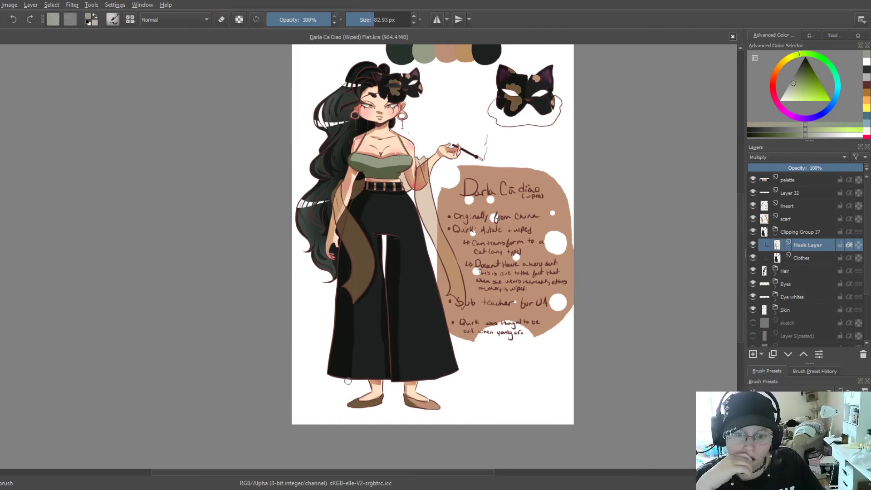
drag(378, 321, 359, 345)
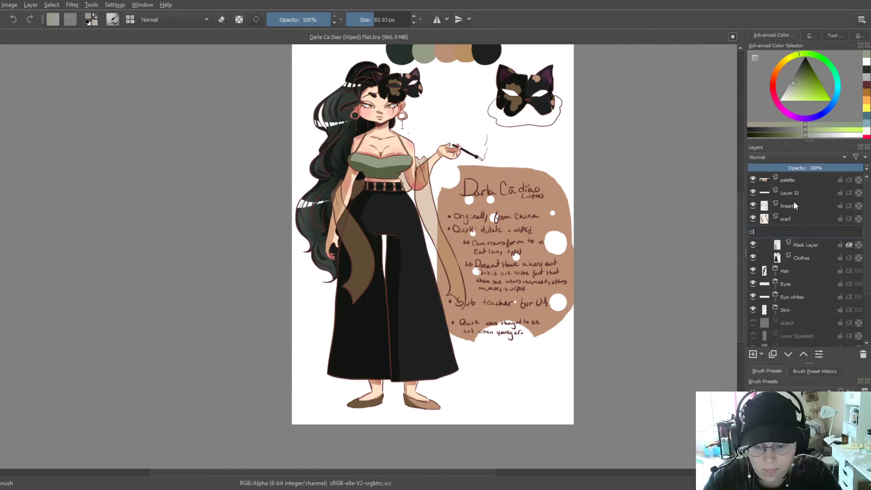
Step: Merge the clothes shading down and brush a broad shadow across the clothes on a fresh clipped layer
key(ctrl+e)
key(ctrl+shift+g)
drag(342, 350, 370, 173)
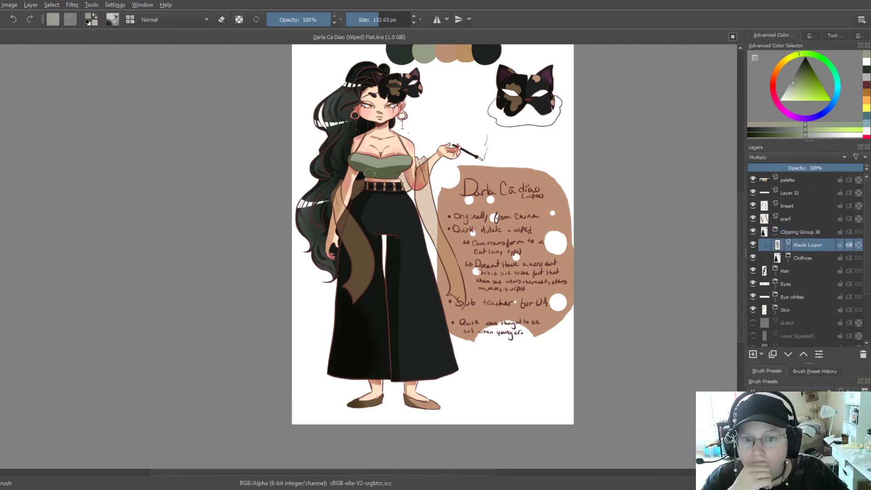
key(ctrl+shift+g)
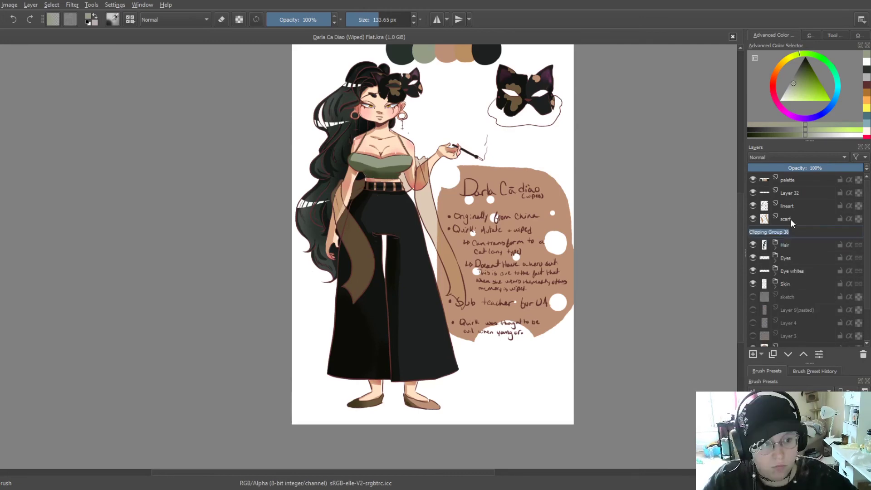
Step: Paint a near-white highlight down the trousers' right edge
click(787, 101)
scroll(568, 85, up, 5)
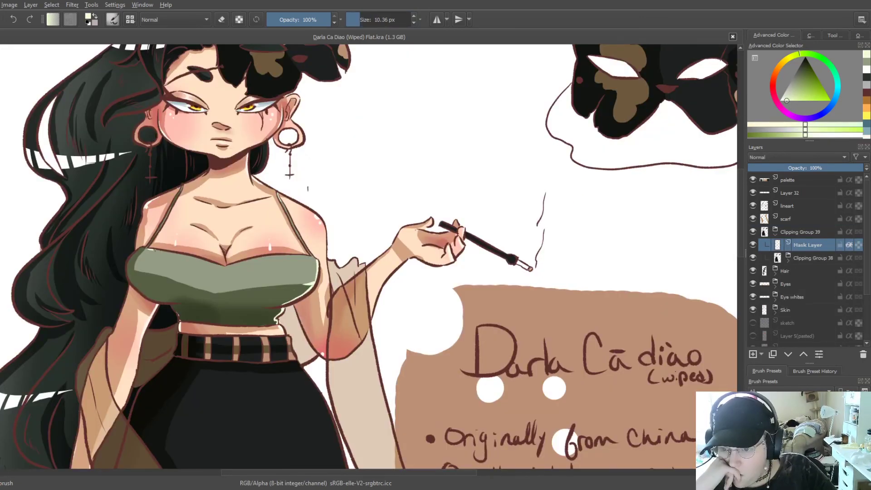
scroll(307, 189, down, 3)
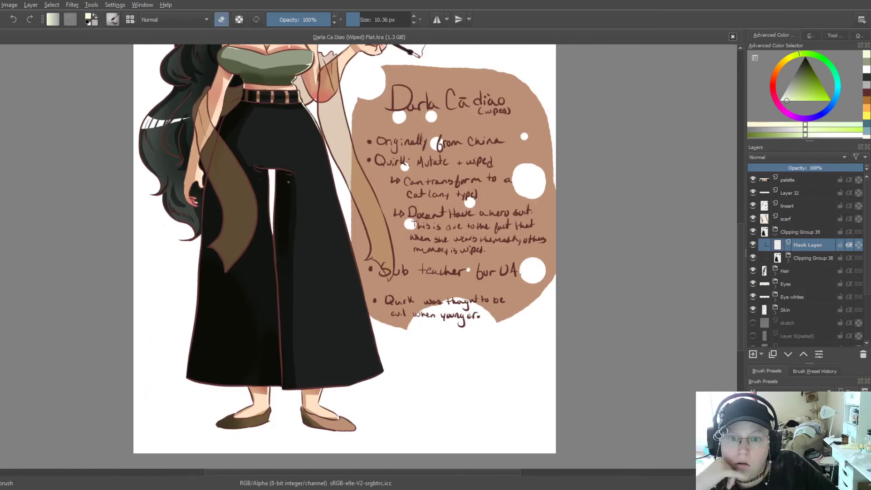
drag(354, 258, 381, 374)
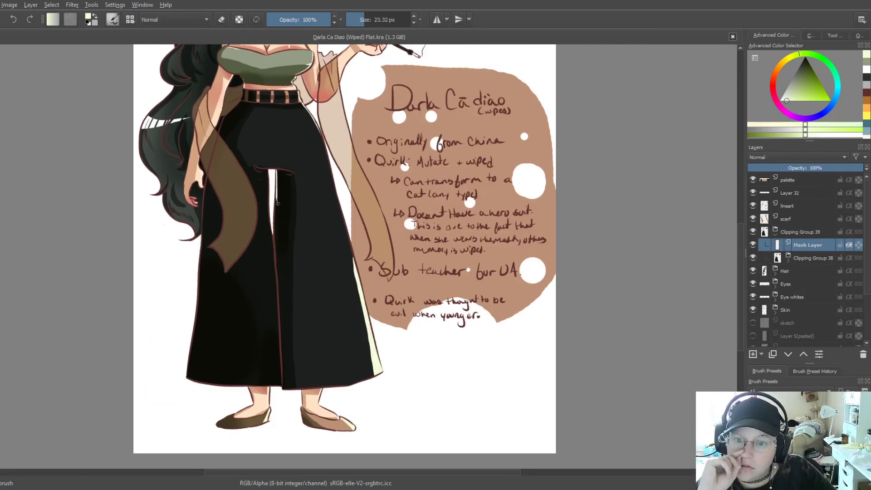
scroll(278, 203, down, 2)
double_click(803, 232)
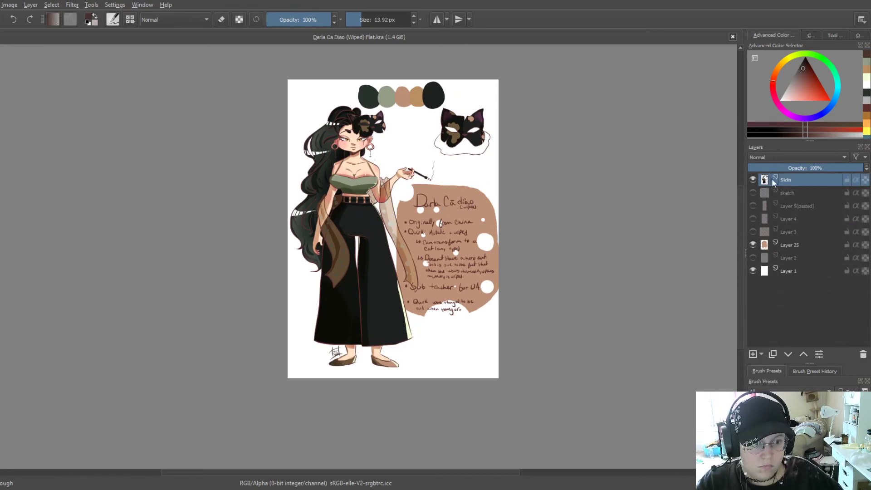
Step: Rename the character layer 'ao', then paste an enlarged copy of it behind
text(ao)
key(Return)
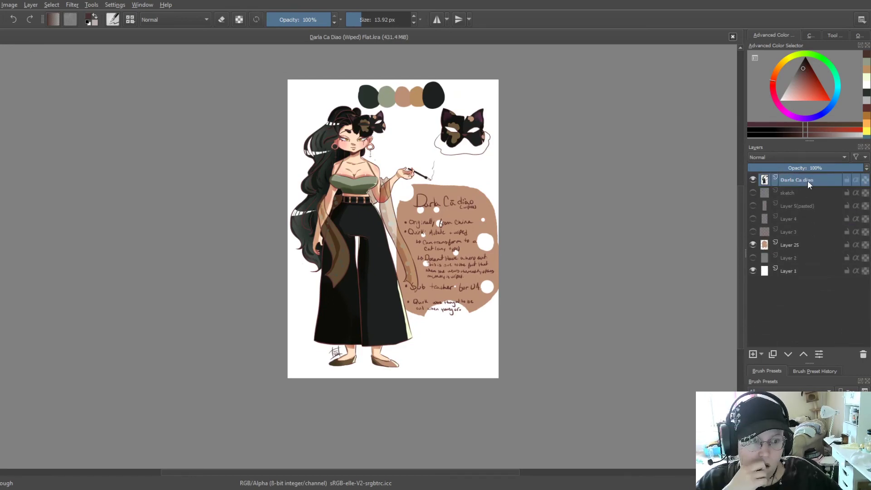
key(ctrl+a)
key(ctrl+c)
key(ctrl+v)
key(ctrl+t)
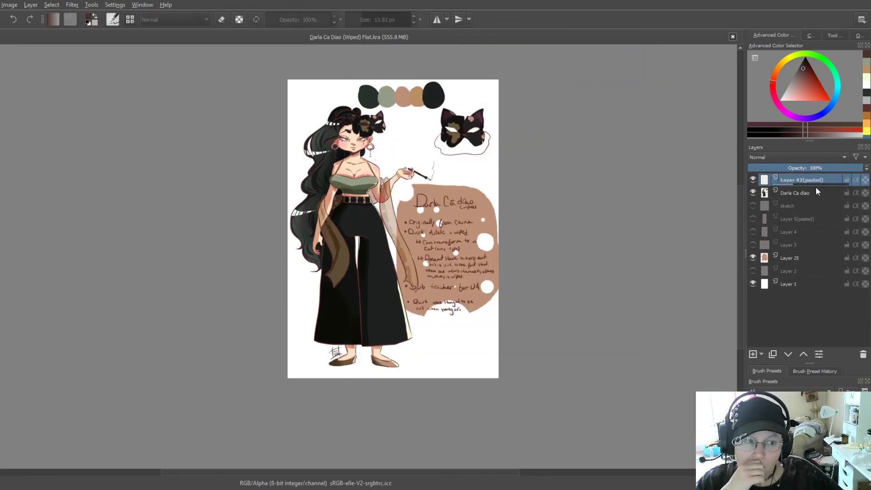
click(783, 259)
Step: Add a layer above the white background and fill it with a pale pink-to-white gradient
click(788, 284)
key(Insert)
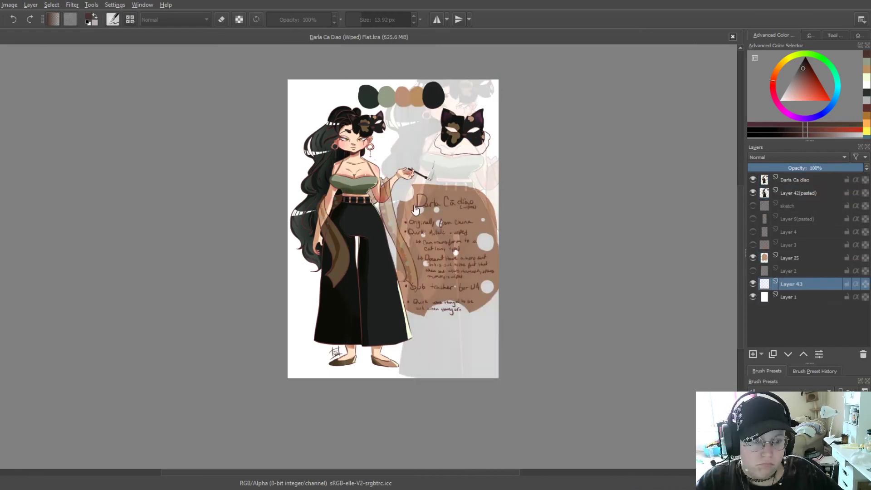
key(ctrl+shift+a)
drag(409, 363, 408, 91)
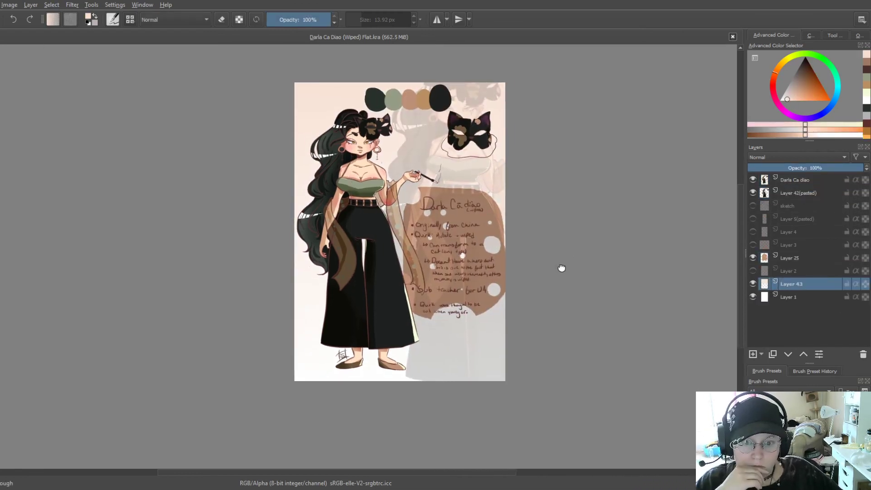